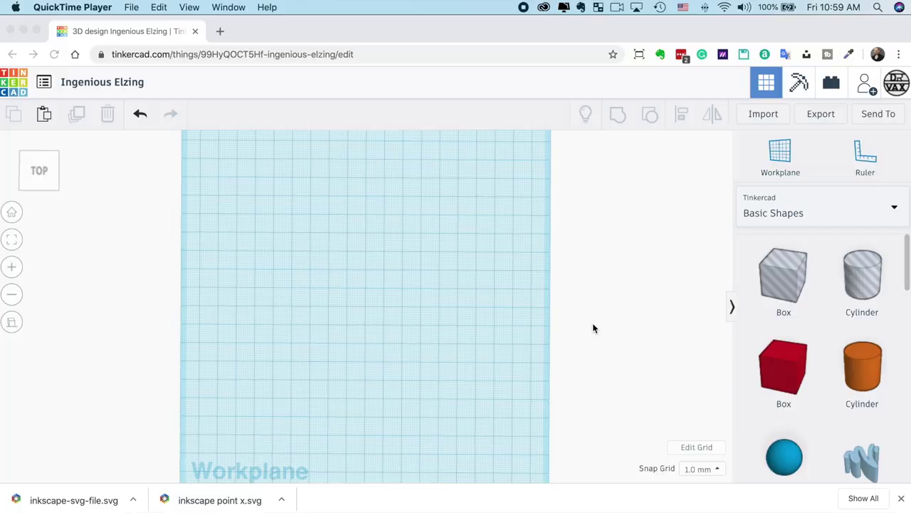
Step: Choose 000 DrVax Square 800x800.svg as the shape file to import and center it on the art
click(768, 117)
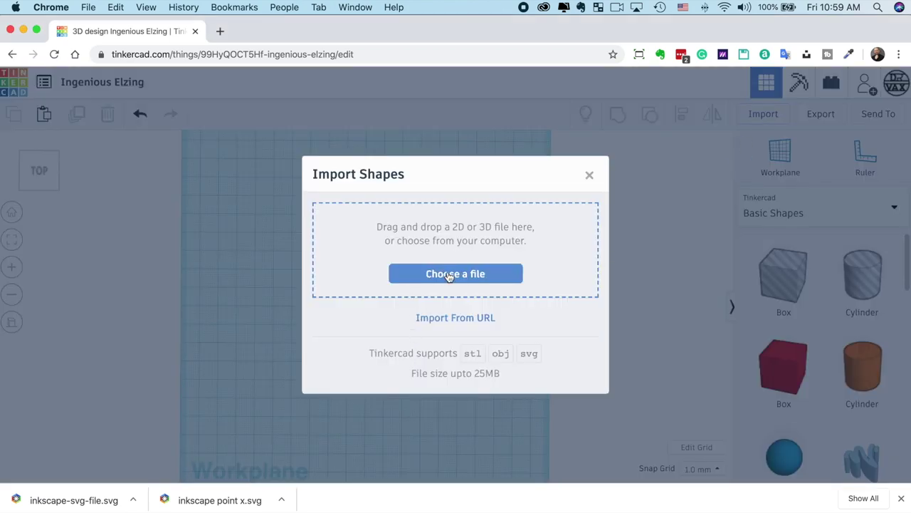
click(449, 276)
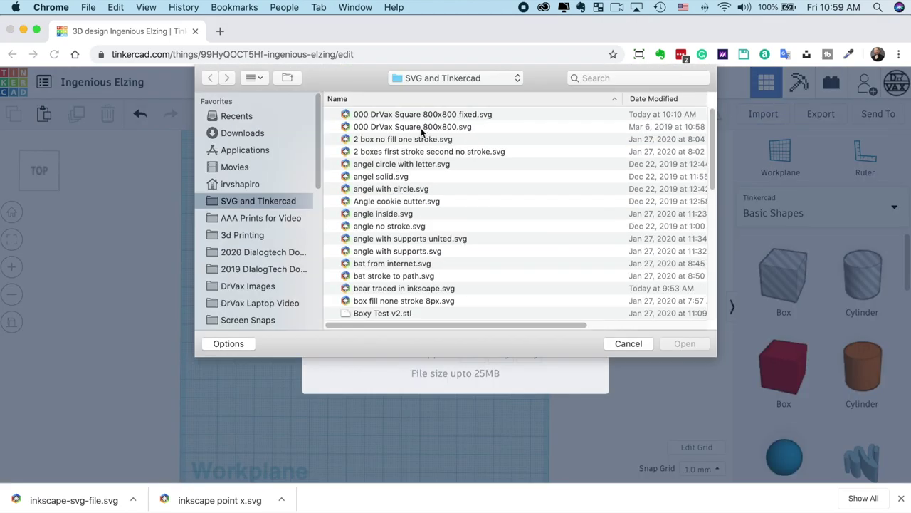
click(411, 128)
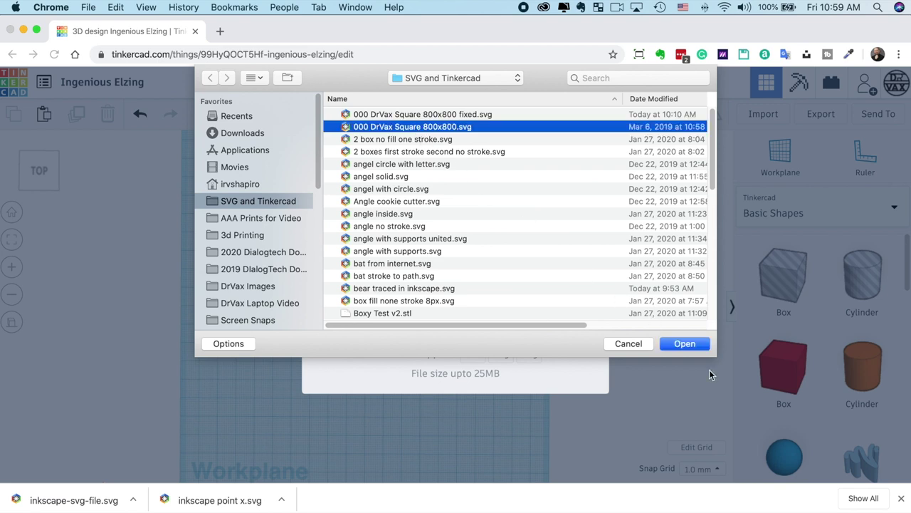
click(685, 344)
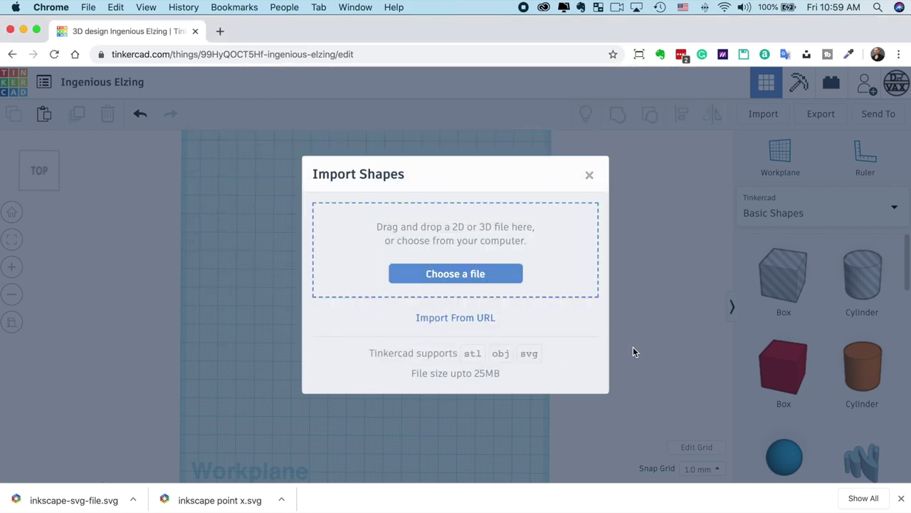
click(421, 267)
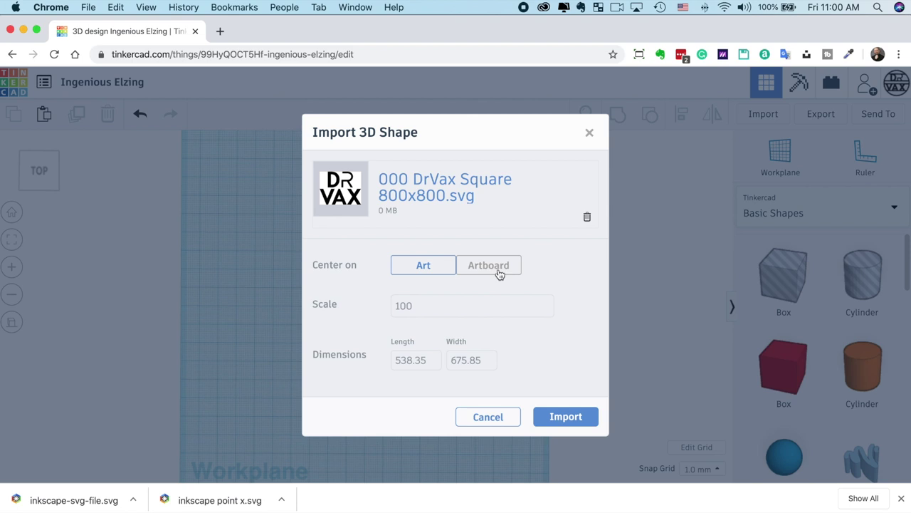
Step: Set the import length to 100, change the width to 100, and try to import the original SVG
click(432, 361)
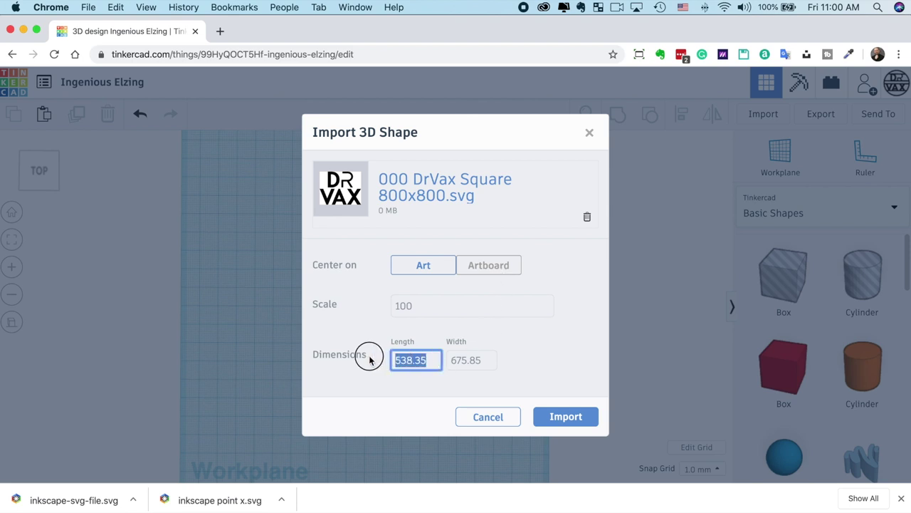
text(100)
key(Tab)
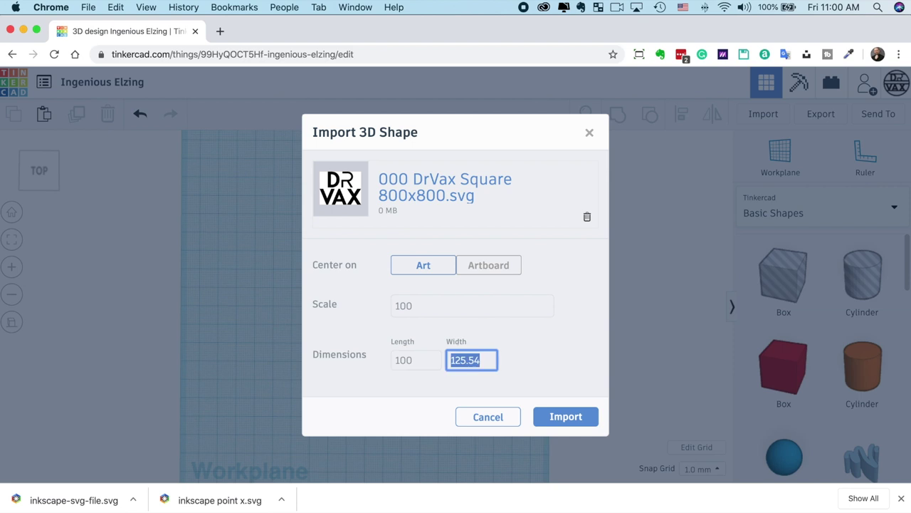
text(100)
key(Tab)
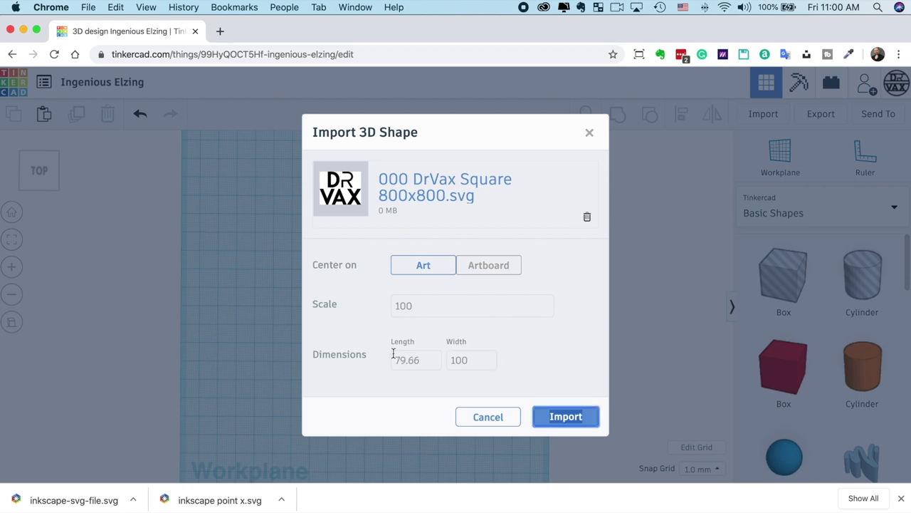
click(429, 361)
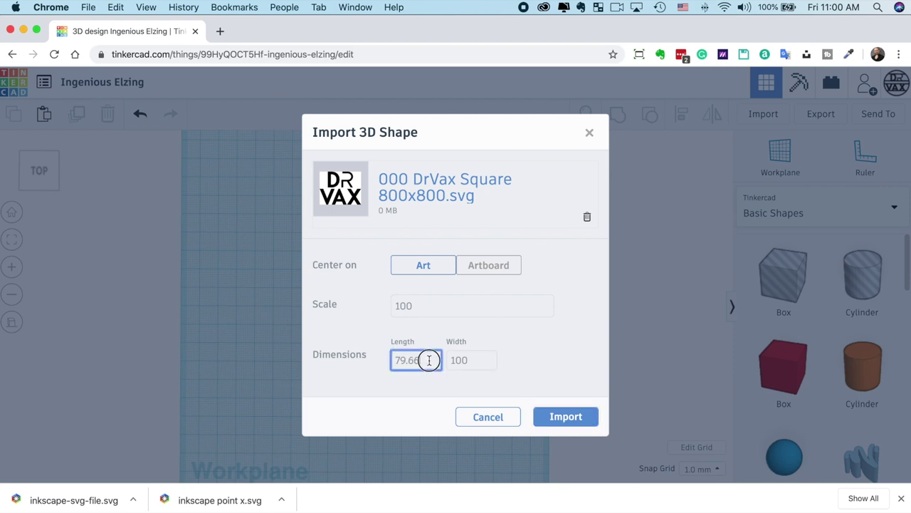
click(581, 421)
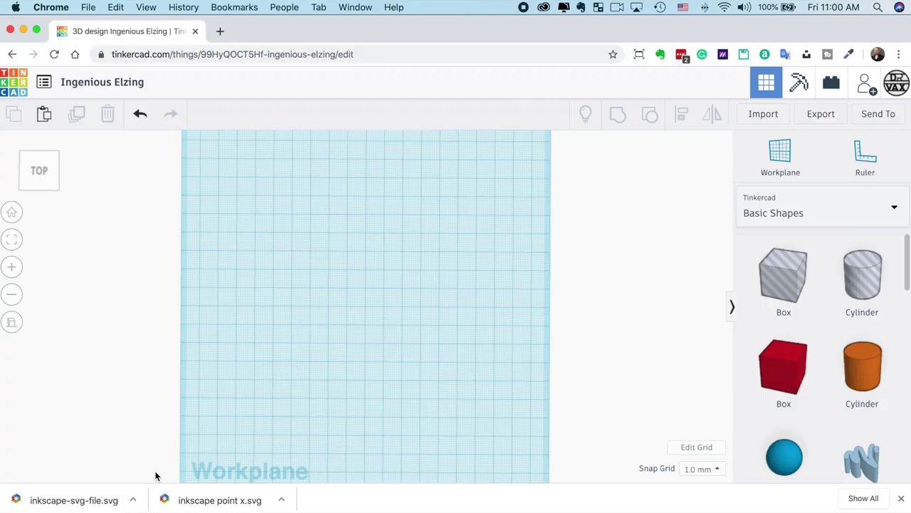
Step: Choose 000 DrVax Square 800x800 fixed.svg as the shape file to import and center it on the art
click(783, 118)
click(467, 275)
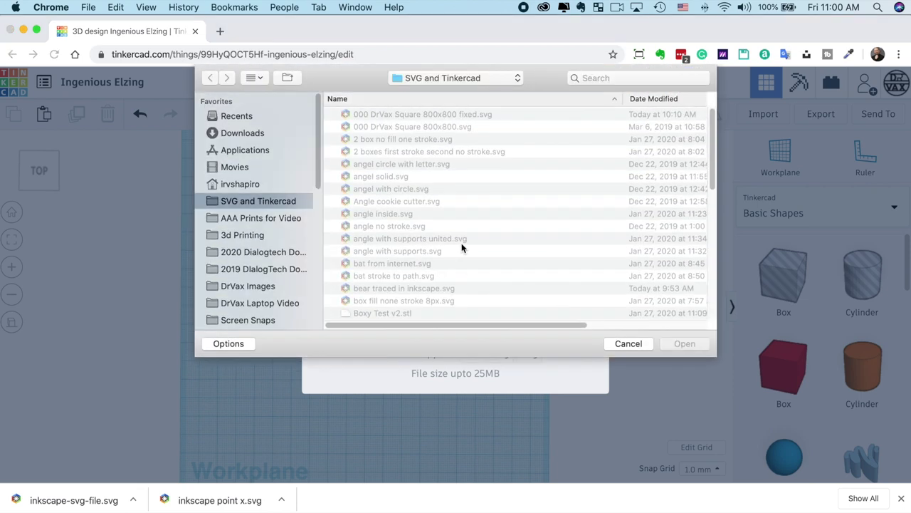
click(460, 117)
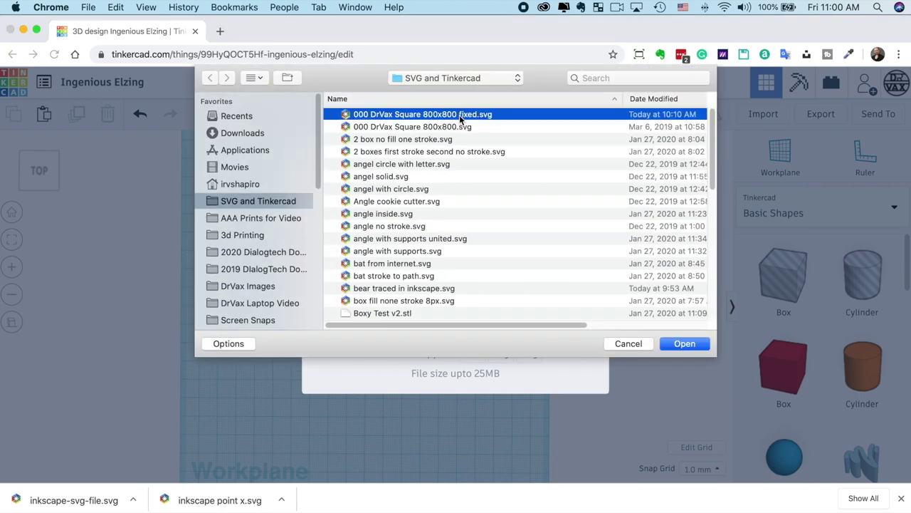
click(687, 344)
click(426, 264)
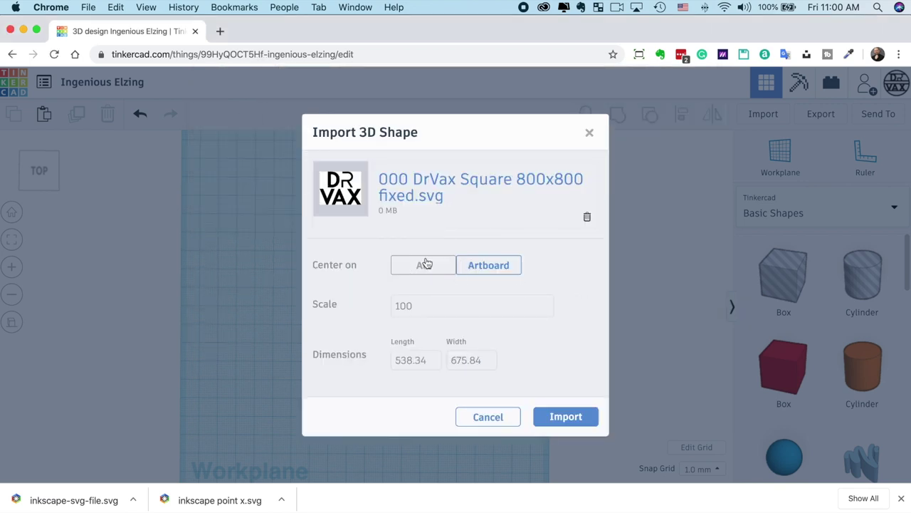
Step: Set the fixed SVG's width to 100 and import it onto the workplane
click(485, 360)
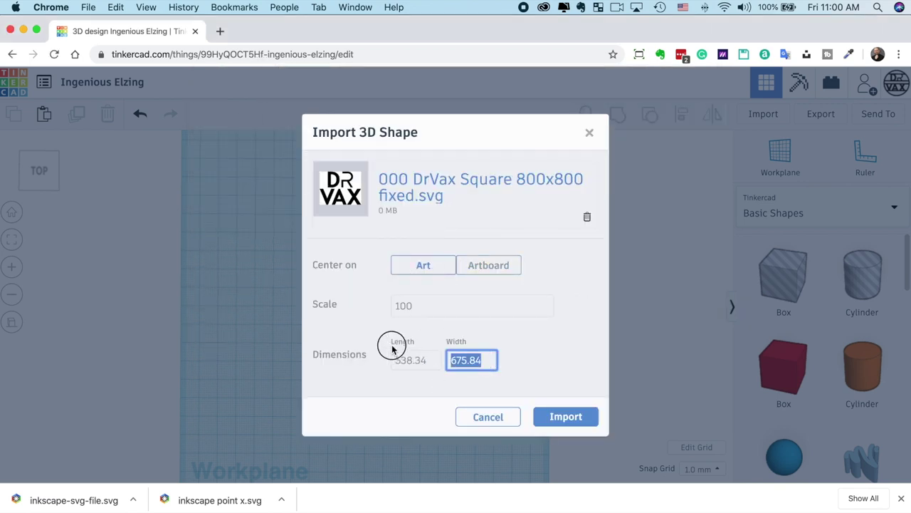
text(100)
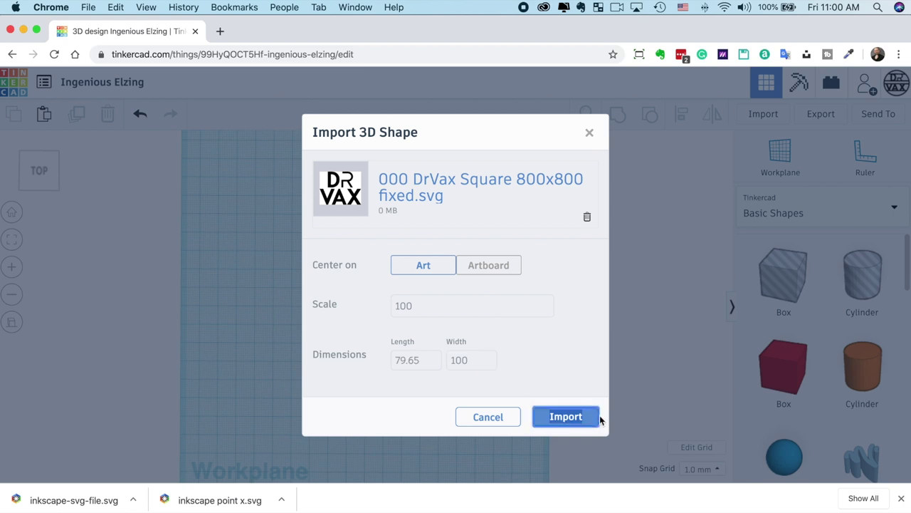
click(595, 418)
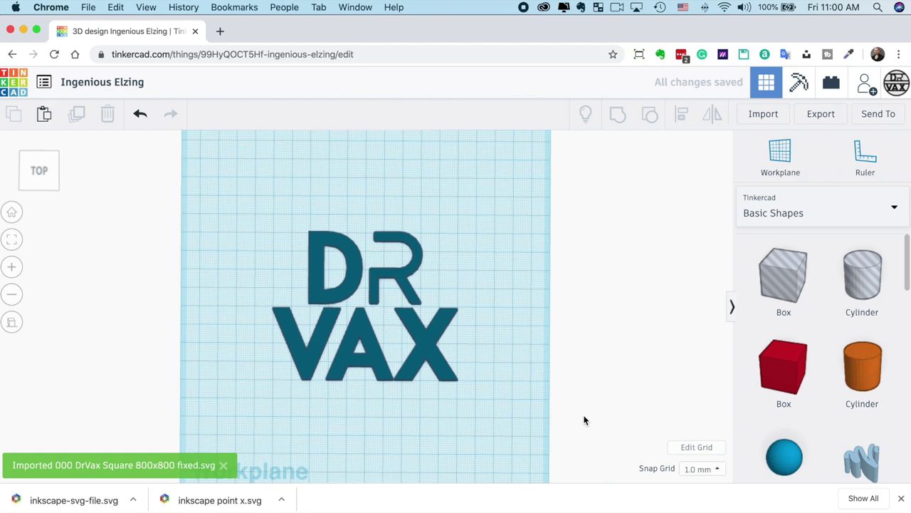
Step: Inspect the imported DR VAX logo from an angle and show it from the top in perspective view
right_drag(525, 378, 421, 331)
click(418, 329)
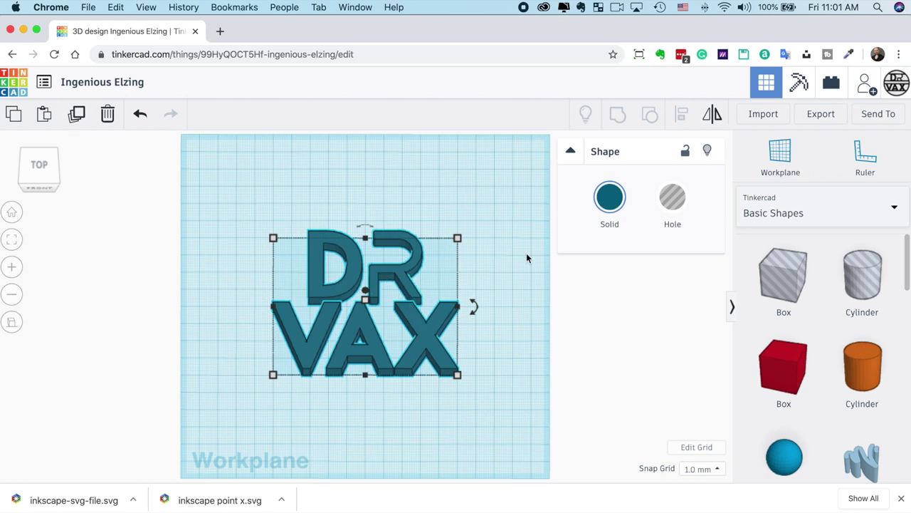
right_drag(510, 343, 506, 420)
click(420, 335)
click(35, 168)
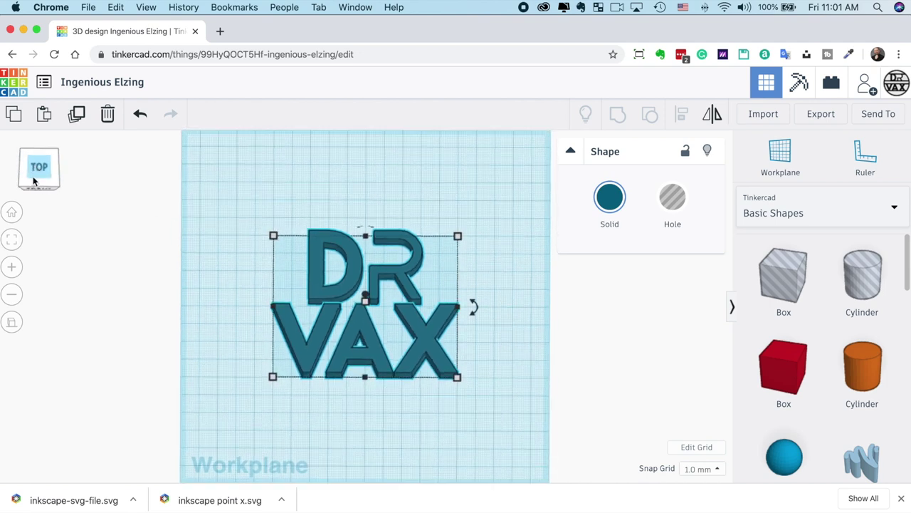
click(13, 323)
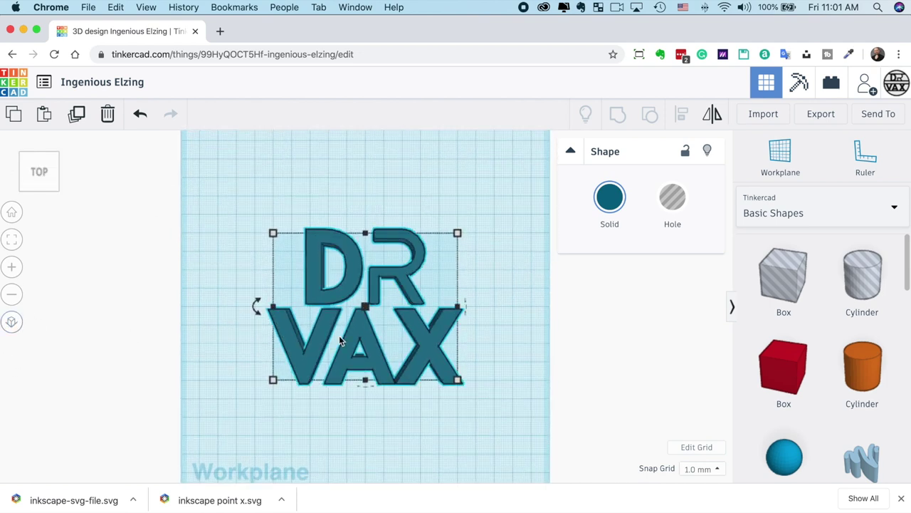
Step: Place a box hole over the VAX letters, about 124 mm by 56 mm, and lower it 7 mm through the workplane
click(549, 370)
drag(783, 274, 488, 349)
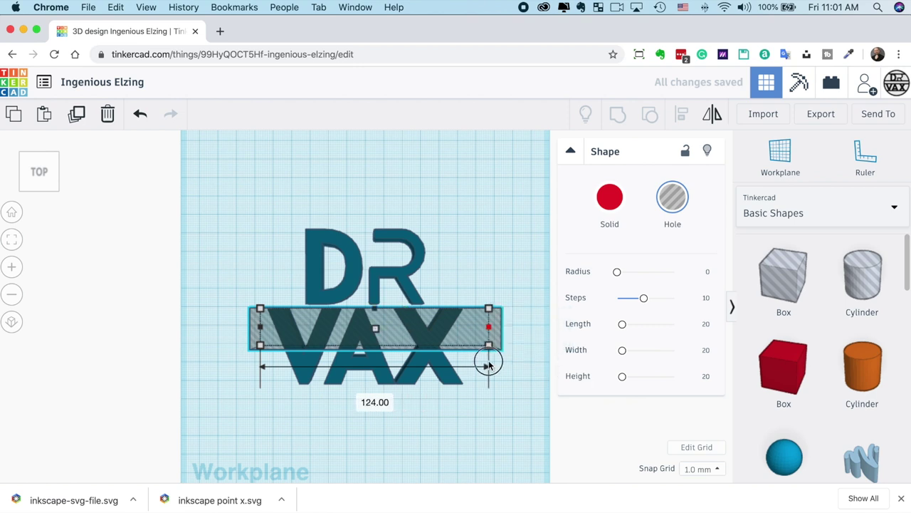
drag(376, 349, 378, 358)
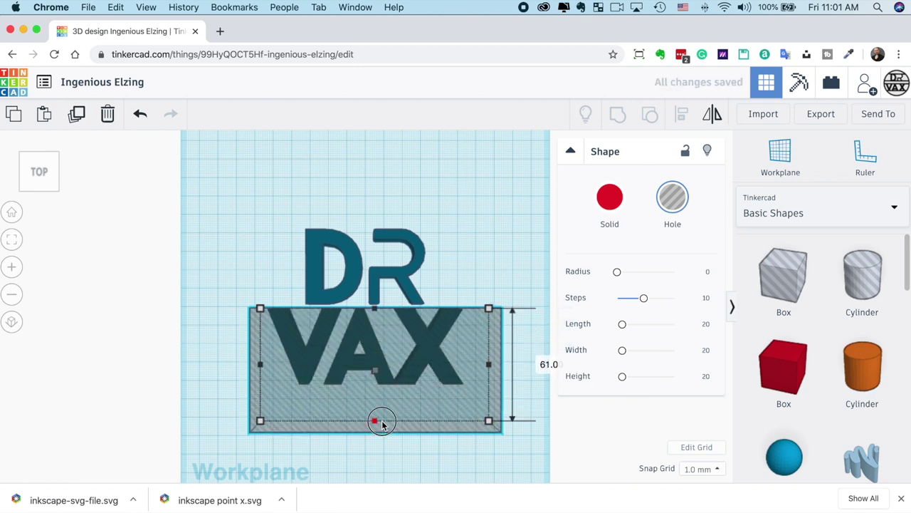
drag(380, 424, 376, 413)
right_drag(546, 369, 530, 289)
drag(377, 278, 376, 284)
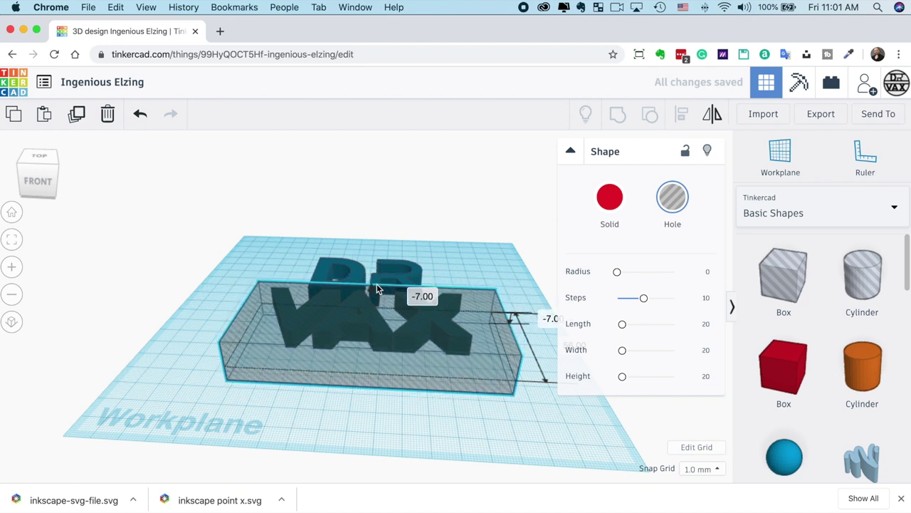
Step: Group the logo with the box hole to cut away the VAX letters, leaving only DR
drag(180, 219, 561, 447)
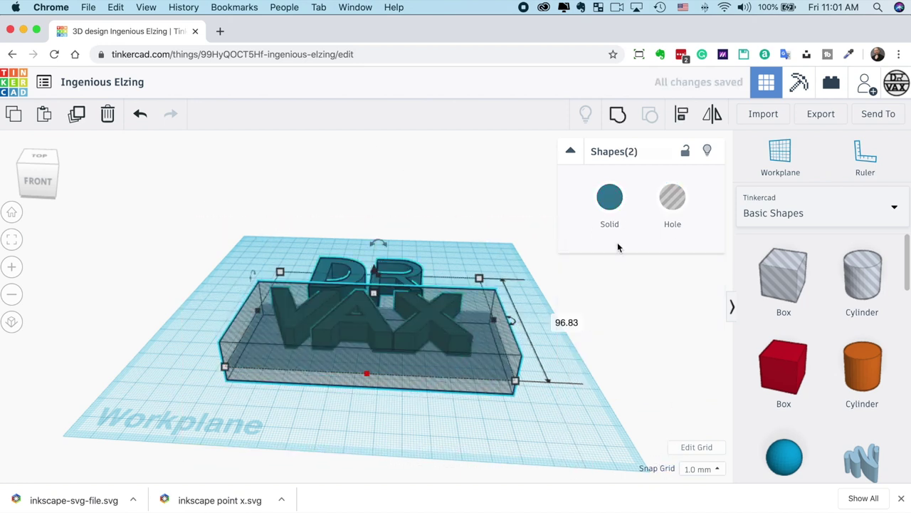
click(617, 114)
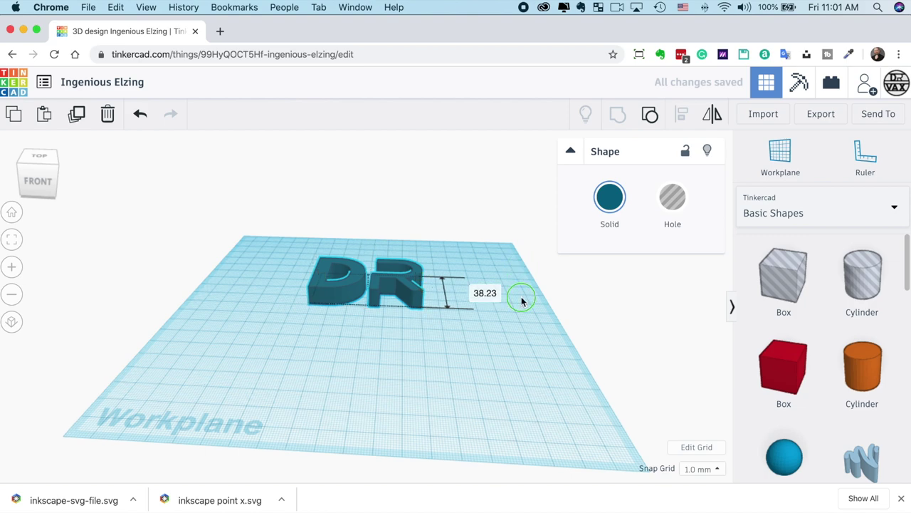
right_drag(523, 299, 533, 382)
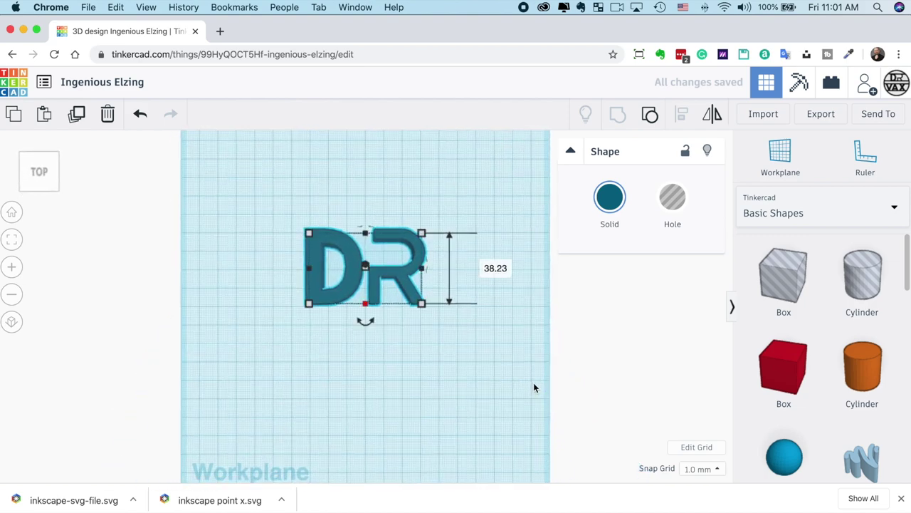
Step: Ungroup the cut shape back into the full logo and the box hole, and reselect both
click(653, 117)
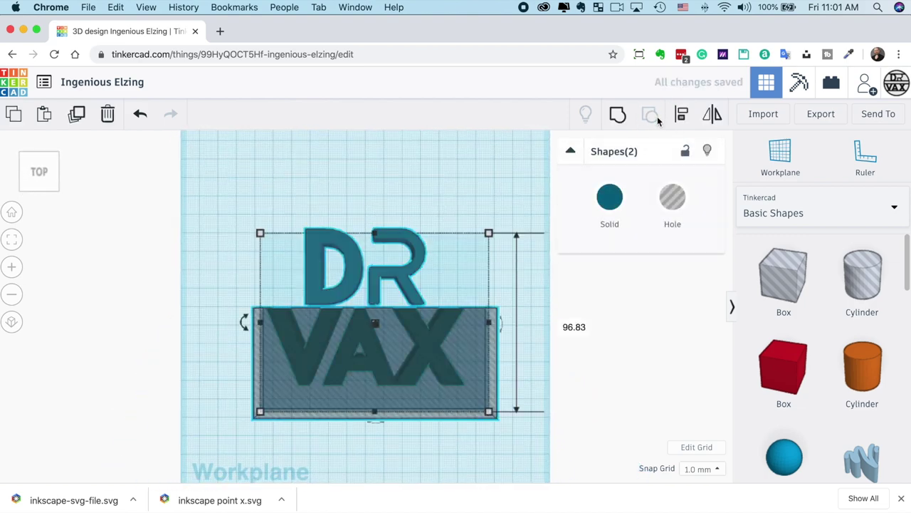
click(585, 336)
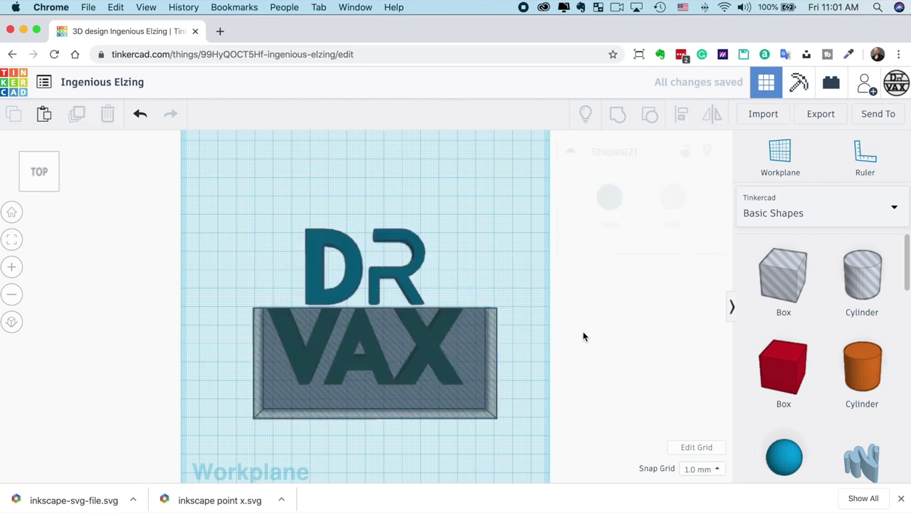
drag(225, 189, 533, 445)
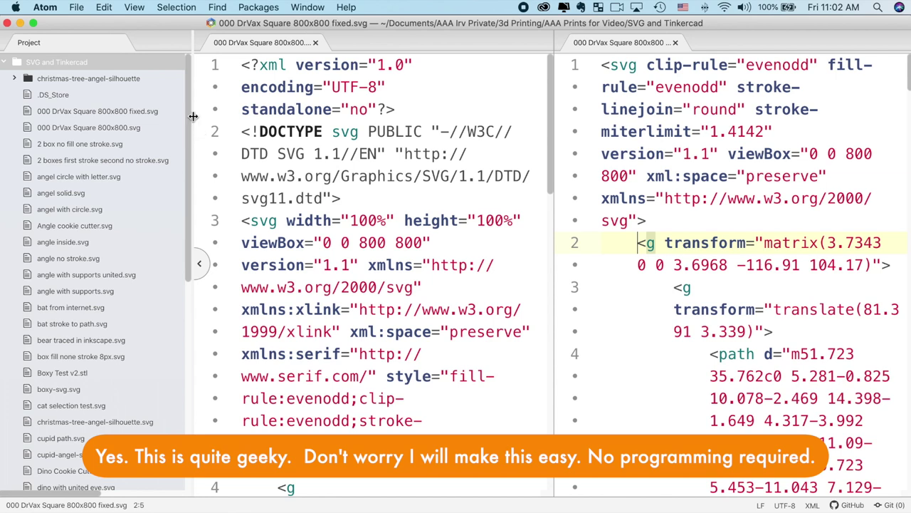
Step: In Atom, hide the project tree and highlight the XML declaration and DOCTYPE lines of the original SVG file
click(196, 265)
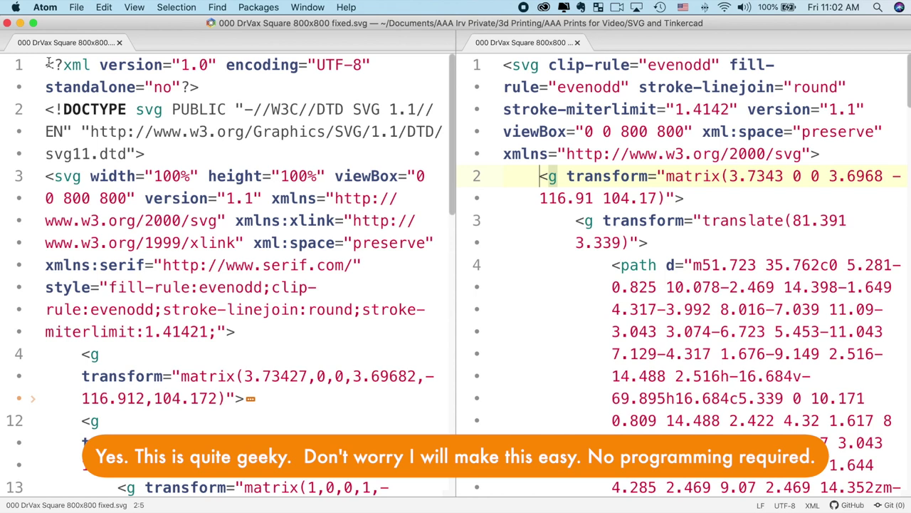
drag(49, 64, 238, 152)
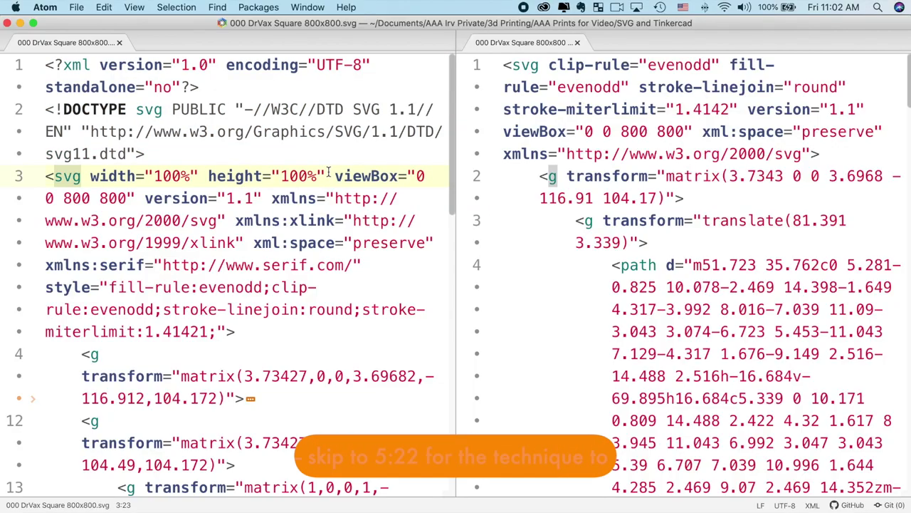
Step: Insert five blank lines above the opening svg tag in the fixed SVG file
triple_click(502, 65)
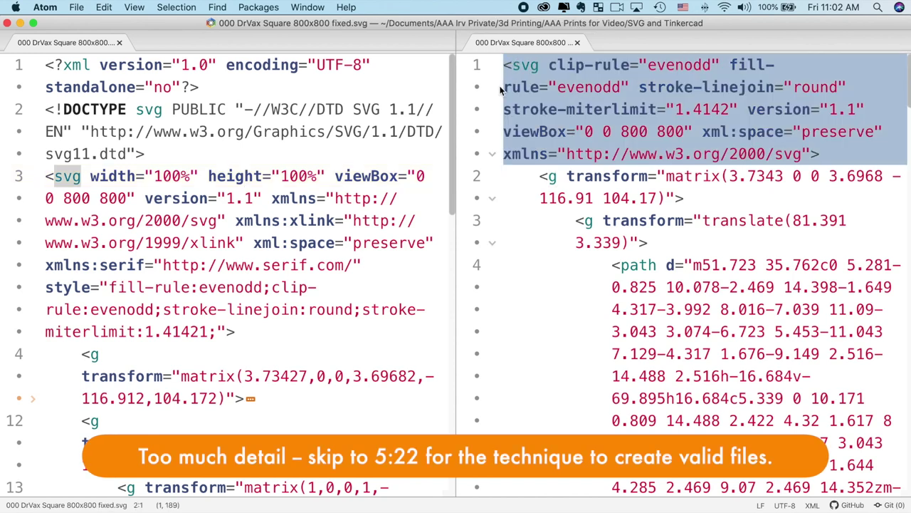
key(Left)
key(Return)
key(Return)
key(Return)
key(Return)
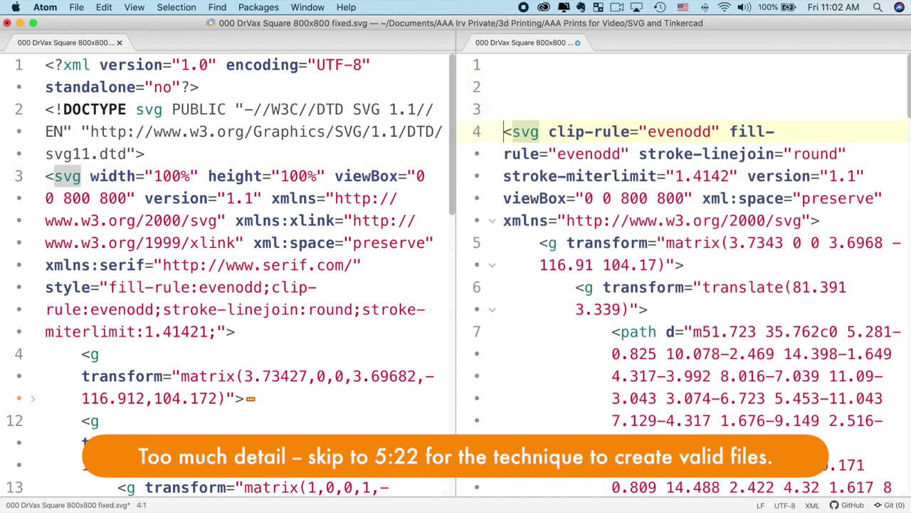
key(Return)
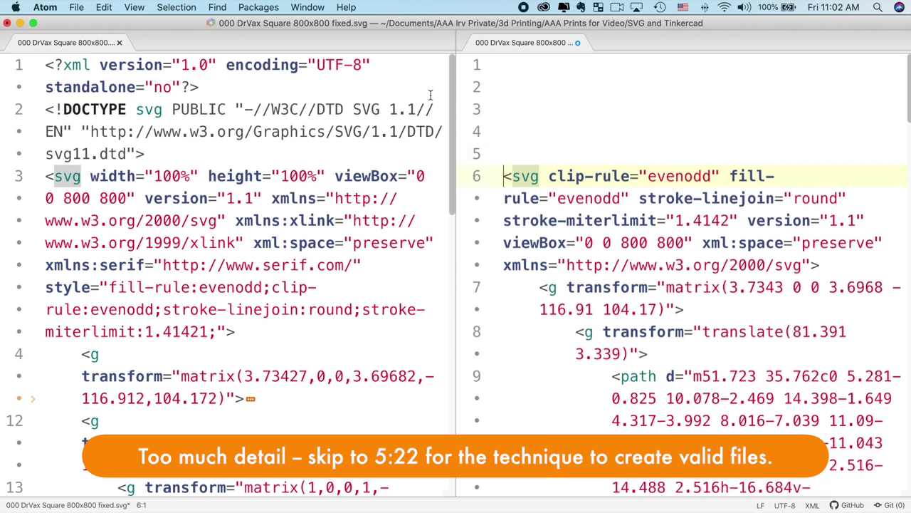
Step: Examine the opening svg tag in the fixed file, highlighting its xmlns declaration and the original file's xmlns:serif declaration for comparison
click(548, 198)
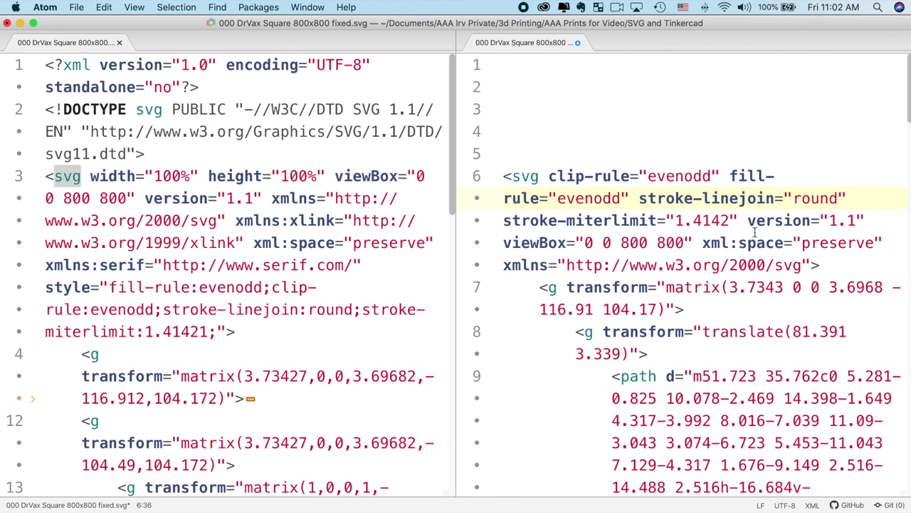
click(704, 243)
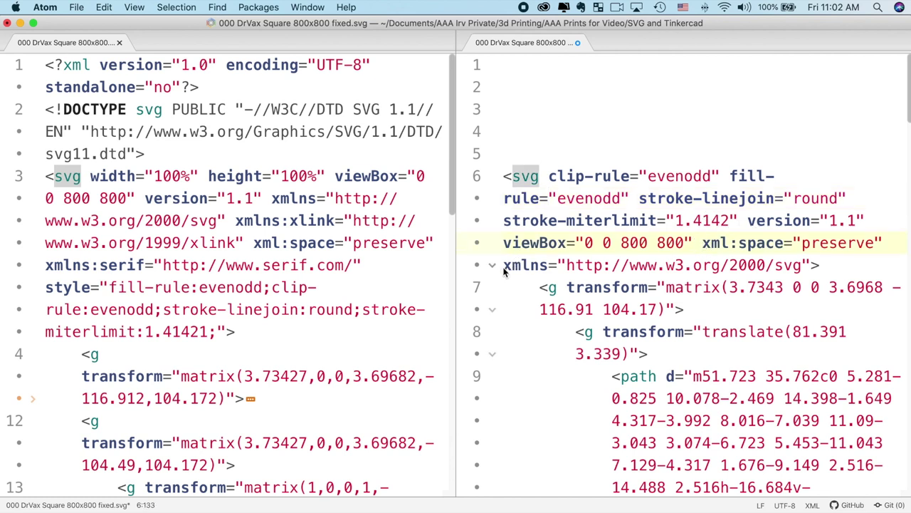
drag(500, 267, 850, 273)
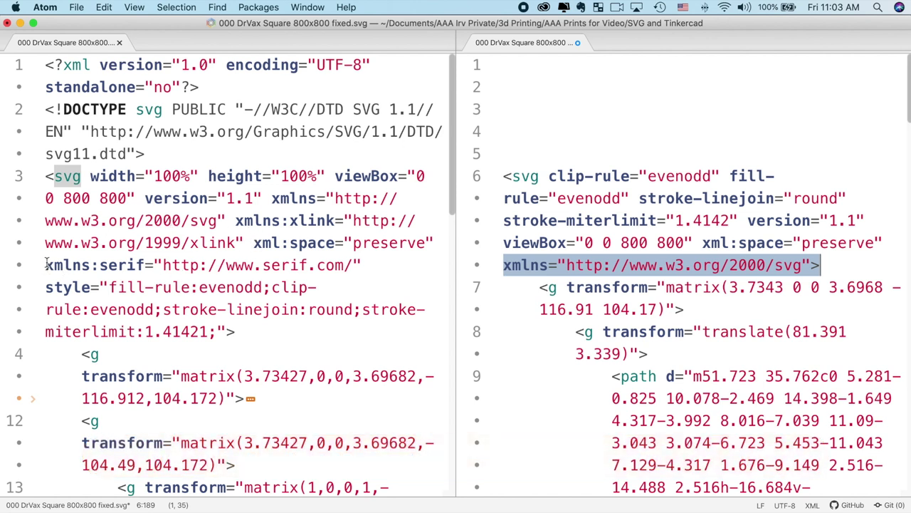
drag(46, 265, 384, 262)
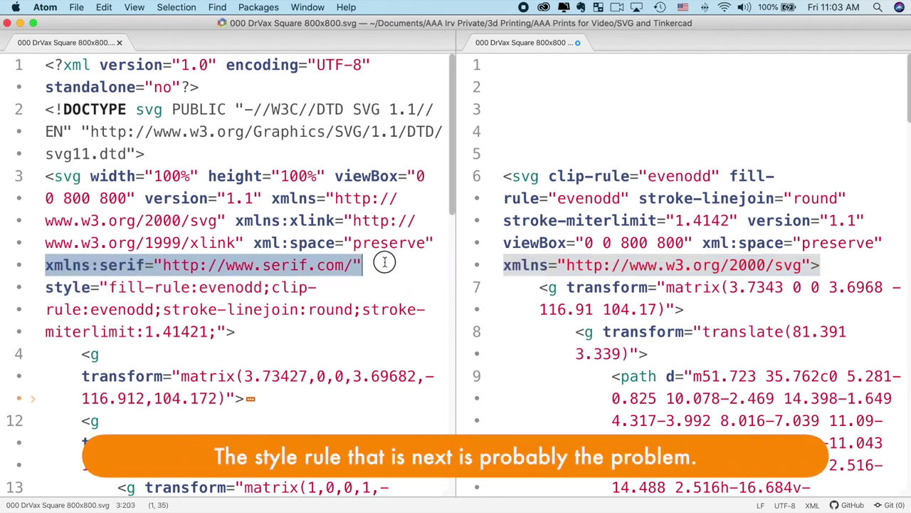
Step: Highlight the original file's first g transform, then its svg tag from the start through the xmlns:serif attribute
drag(237, 220, 370, 267)
click(370, 267)
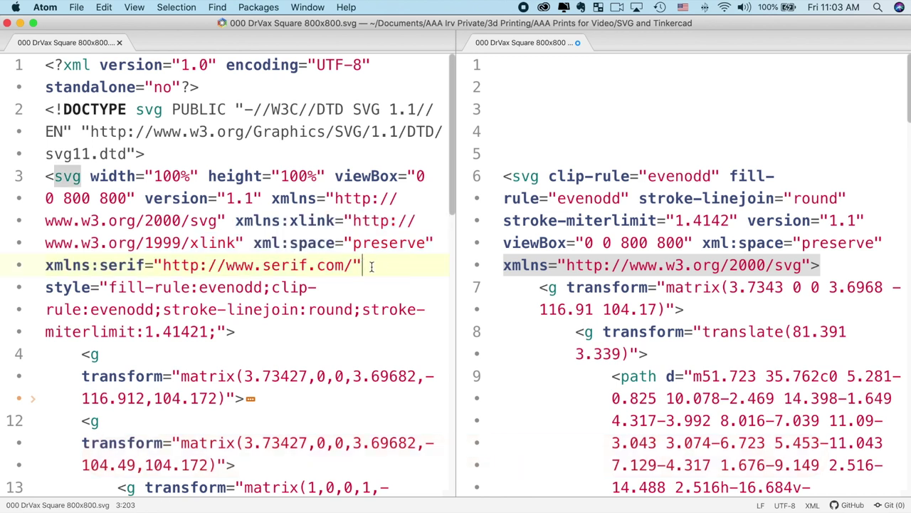
drag(81, 354, 426, 377)
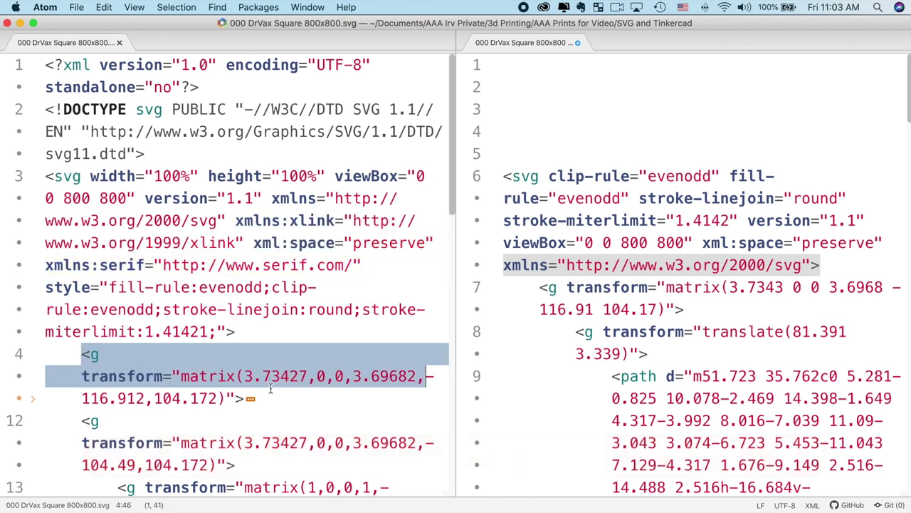
click(391, 275)
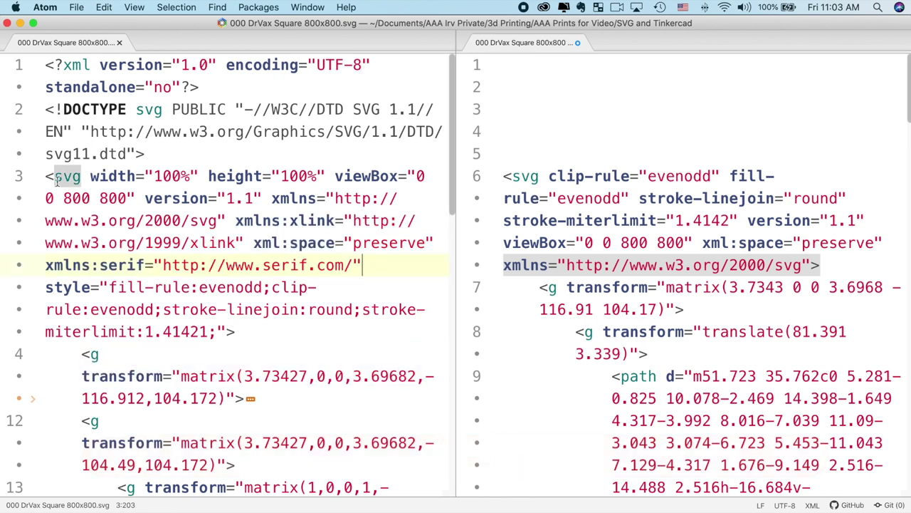
drag(47, 176, 418, 264)
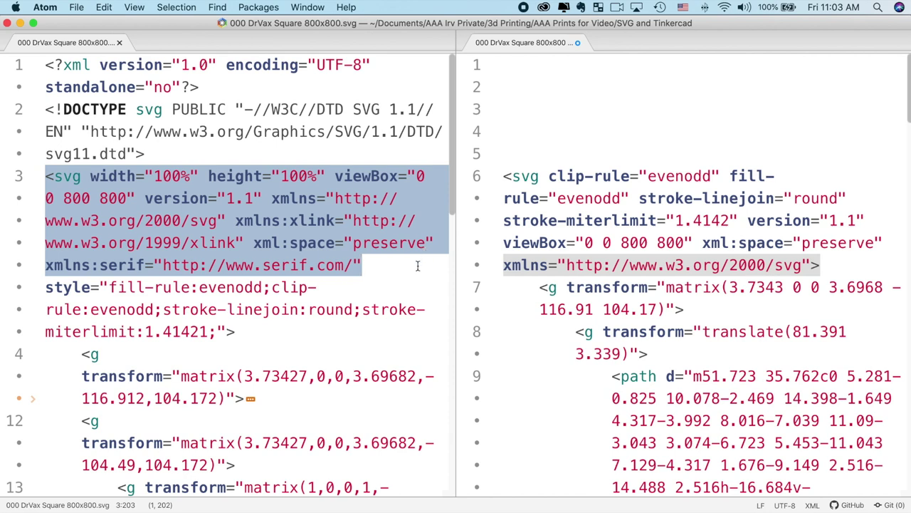
click(418, 265)
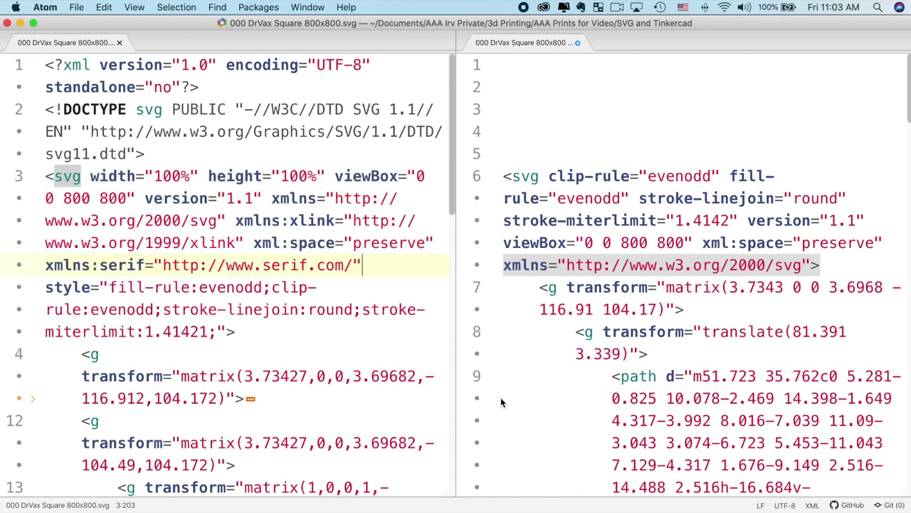
Step: Switch to Inkscape, open 000 DrVax Square 800x800.svg, and enlarge its window to fill the screen
key(super+Tab)
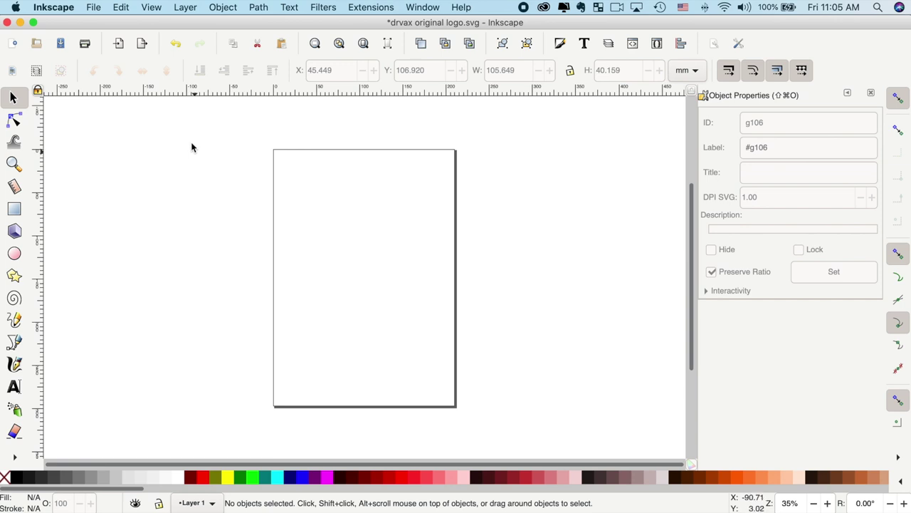
click(94, 7)
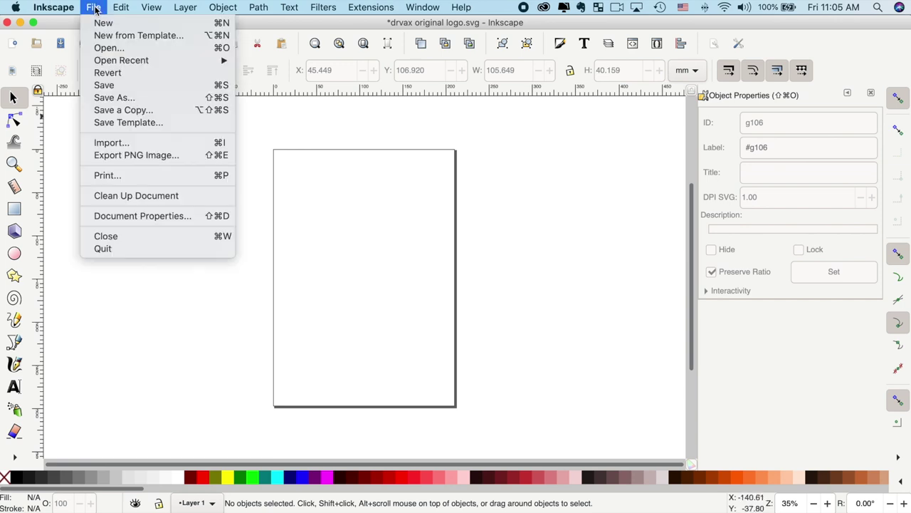
click(114, 47)
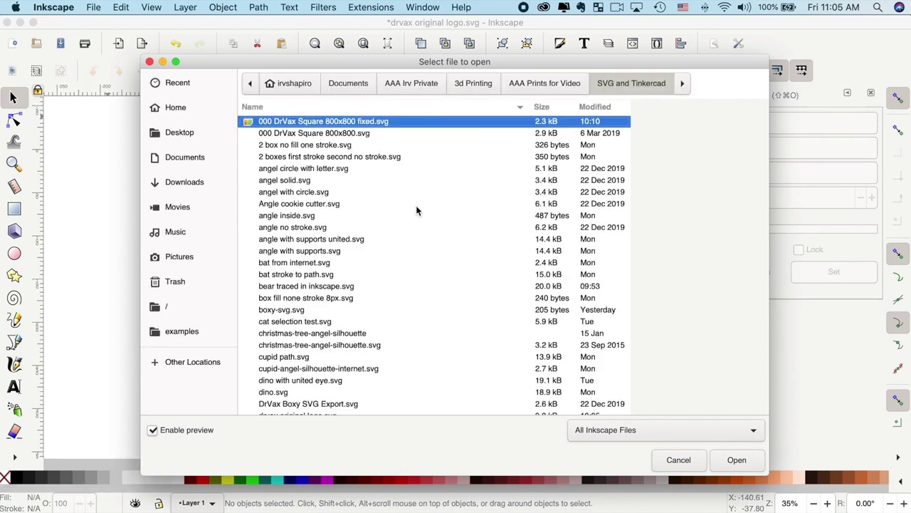
click(343, 134)
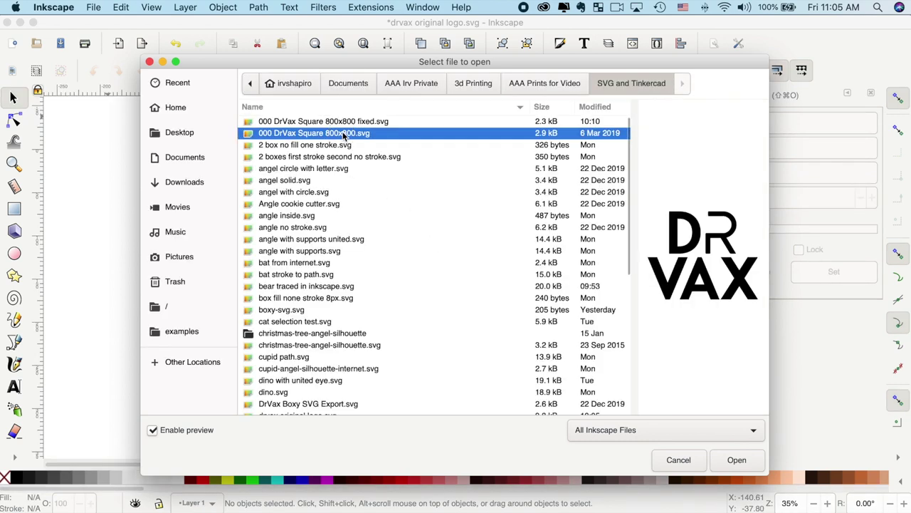
click(740, 460)
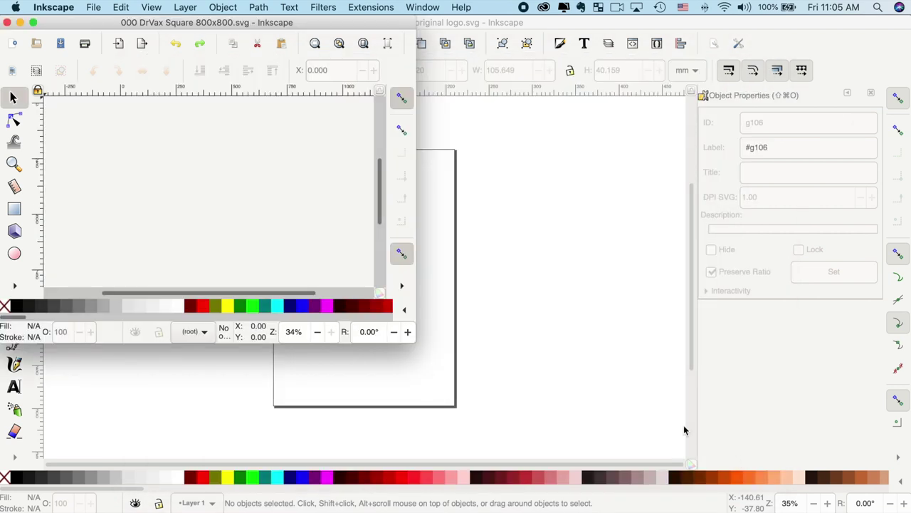
drag(438, 342, 903, 490)
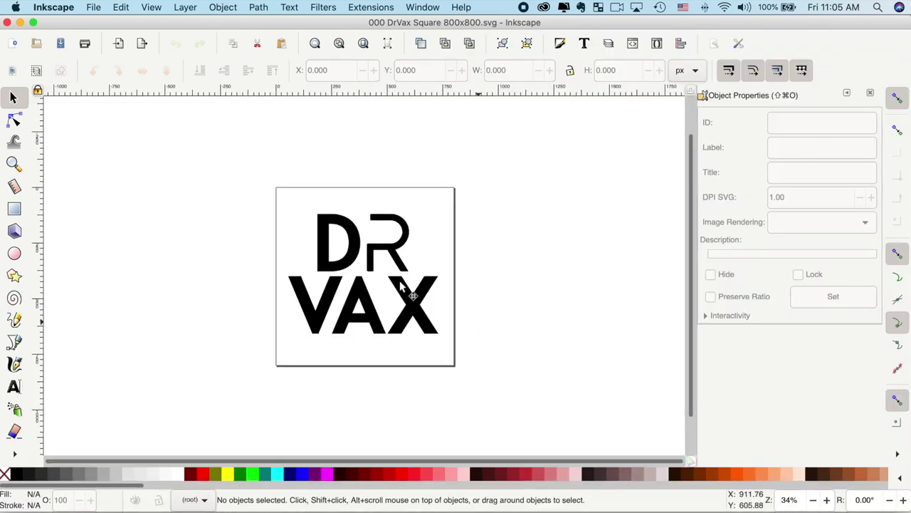
Step: Check the DR and VAX letter groups, move the VAX group down to about X 64, Y 453 px, and clear the selection
click(349, 248)
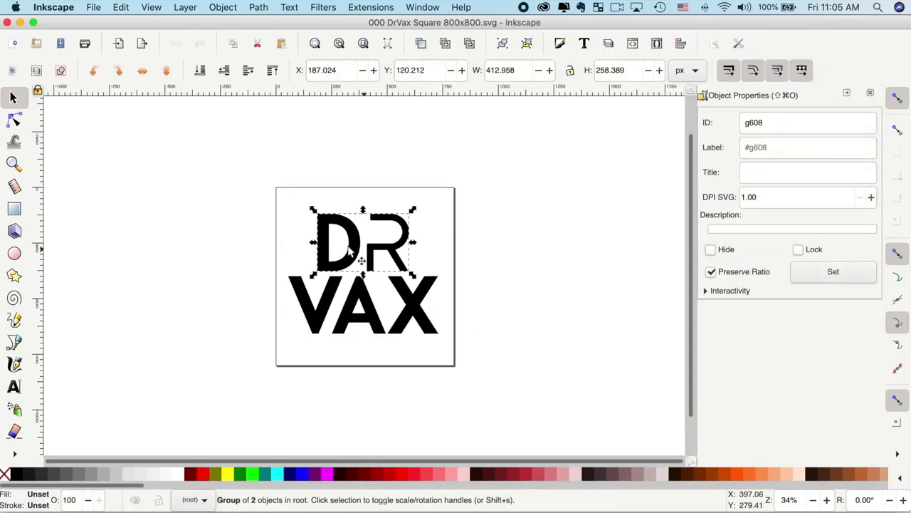
click(365, 303)
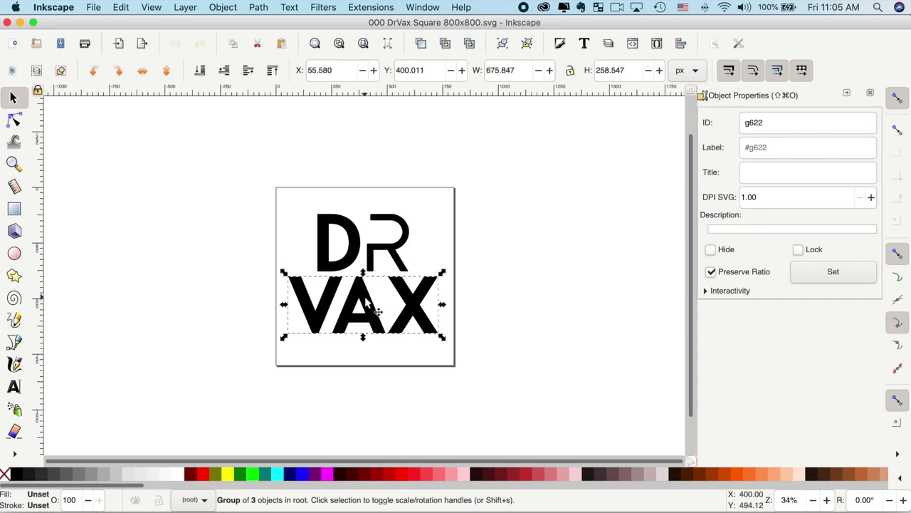
drag(366, 303, 367, 316)
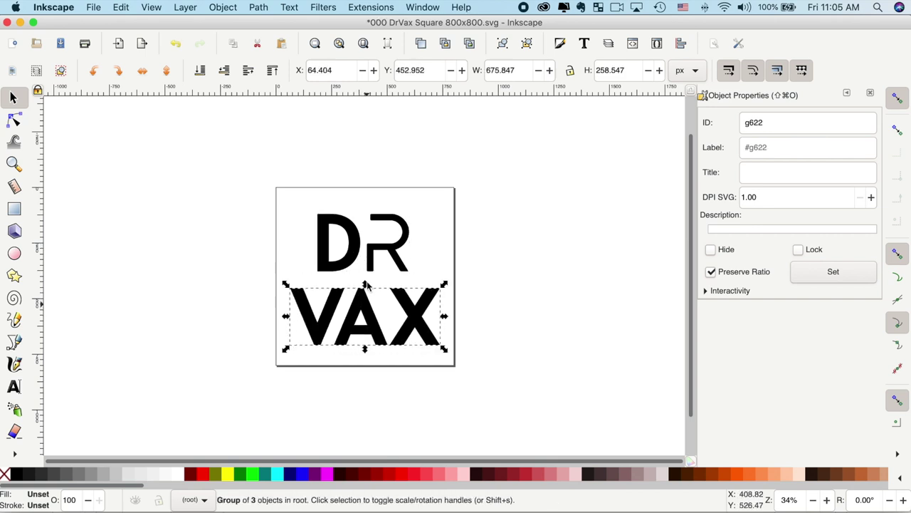
click(341, 233)
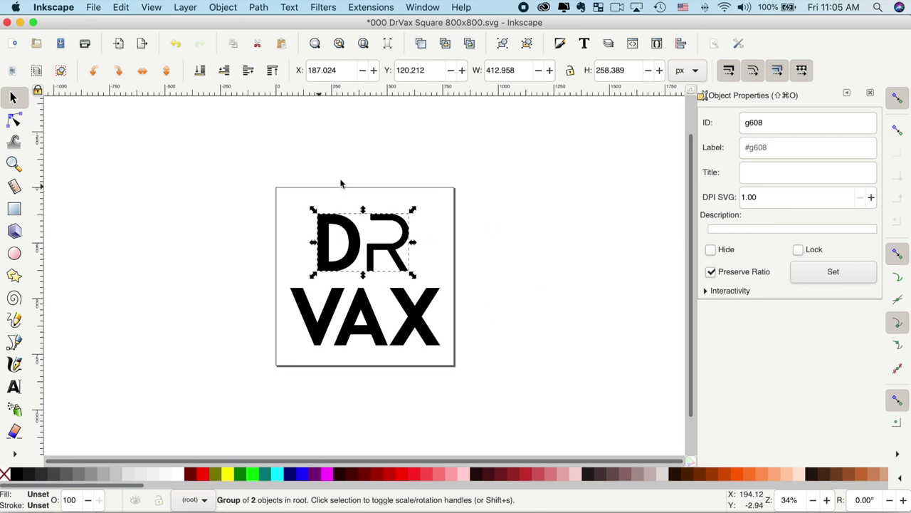
click(371, 127)
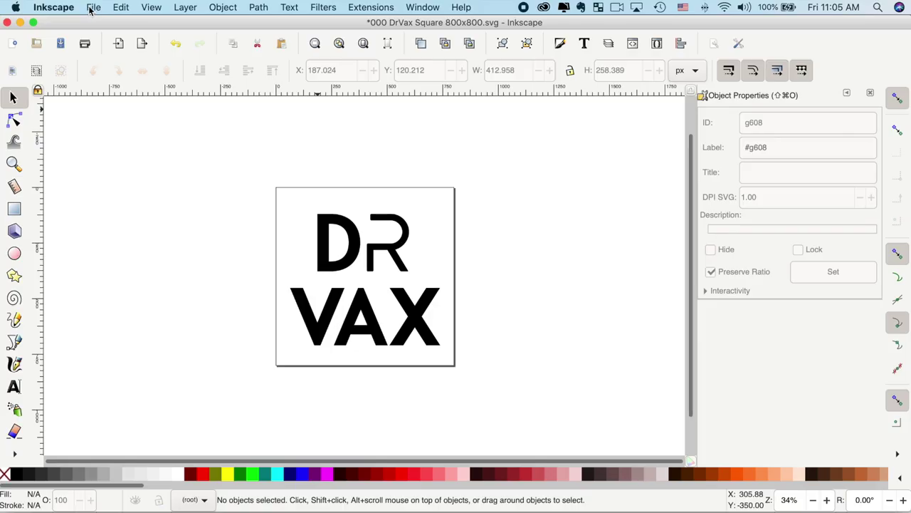
Step: Save the drawing under the name 000 DrVax Square 800x800 fixed.svg in the Optimized SVG format
click(93, 8)
click(109, 98)
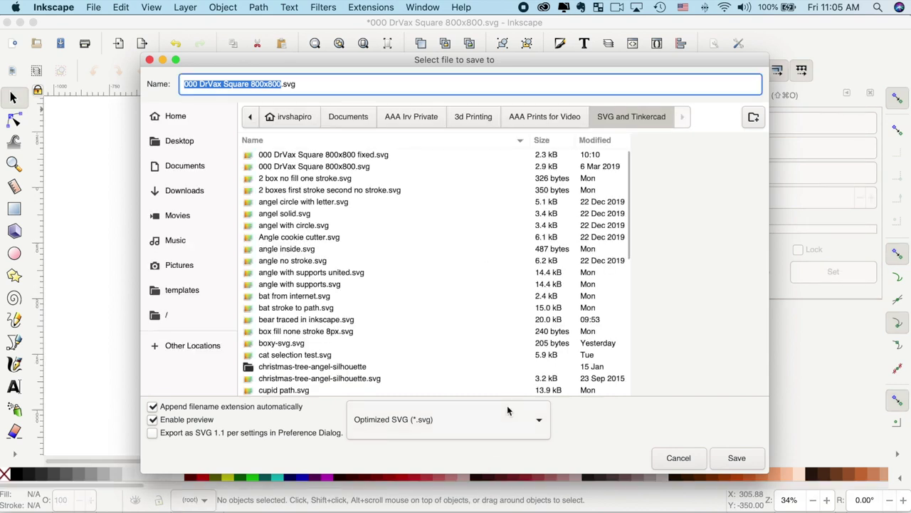
scroll(508, 411, up, 1)
click(517, 428)
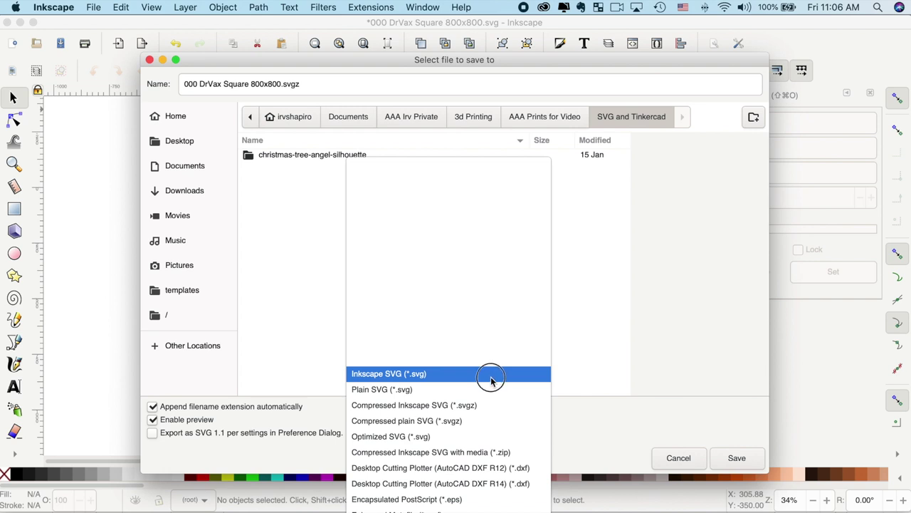
click(470, 436)
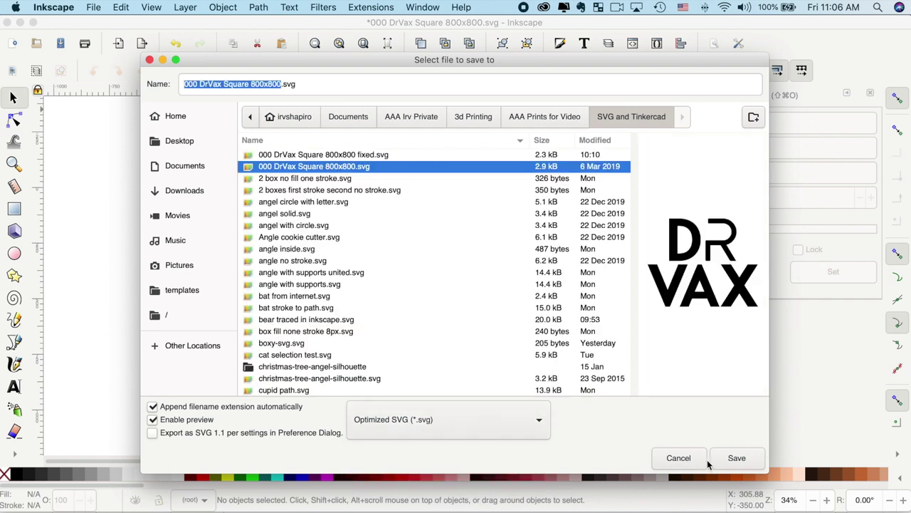
click(392, 156)
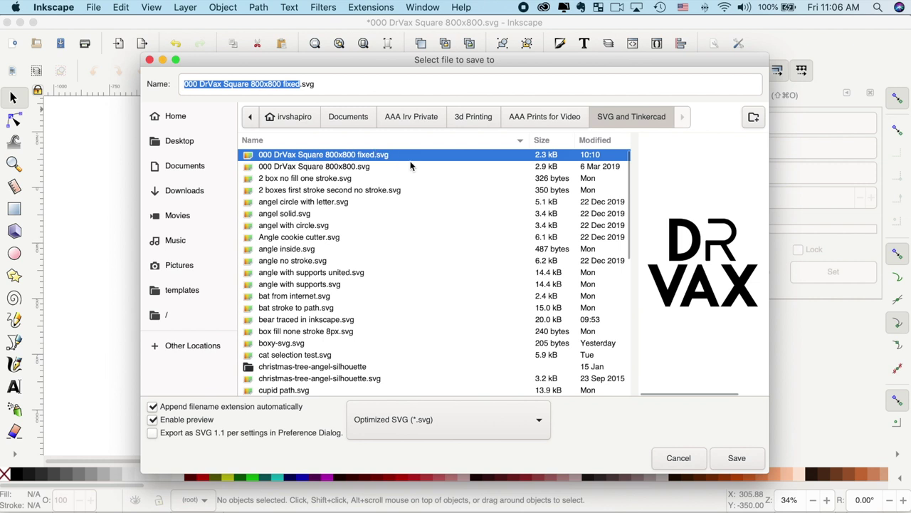
click(741, 458)
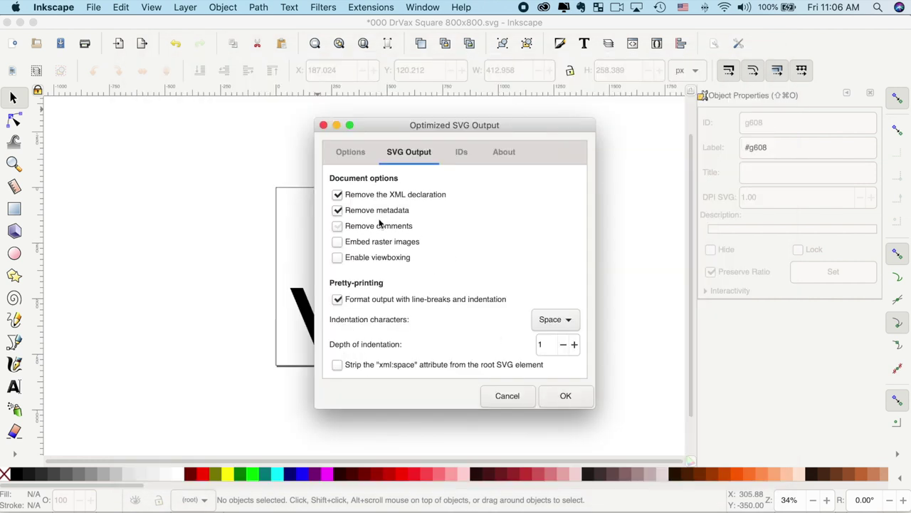
Step: Review the optimized output options, keep removal of the XML declaration enabled, and replace the existing fixed SVG file
click(348, 211)
click(340, 197)
click(350, 151)
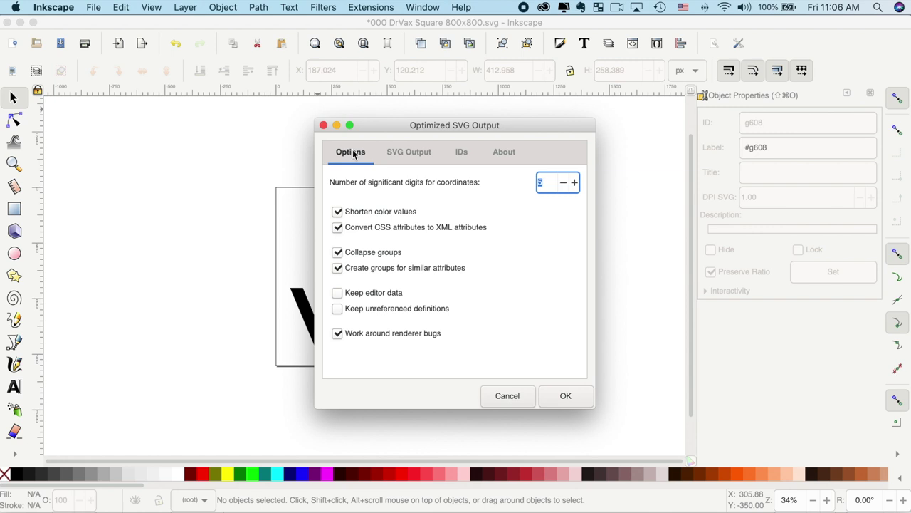
click(406, 153)
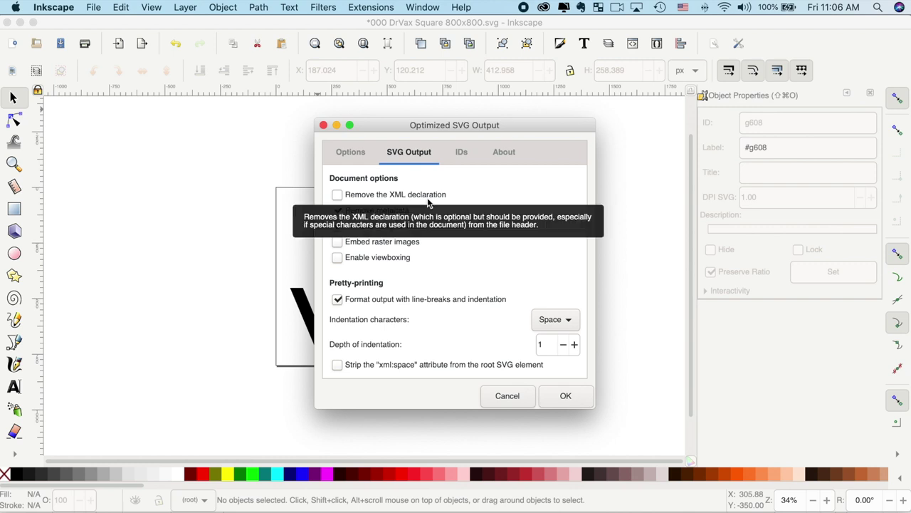
click(337, 195)
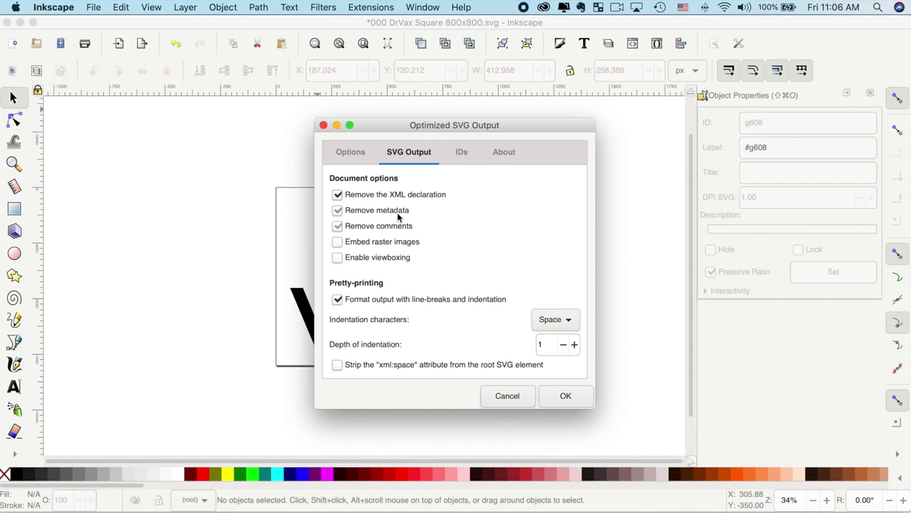
click(566, 396)
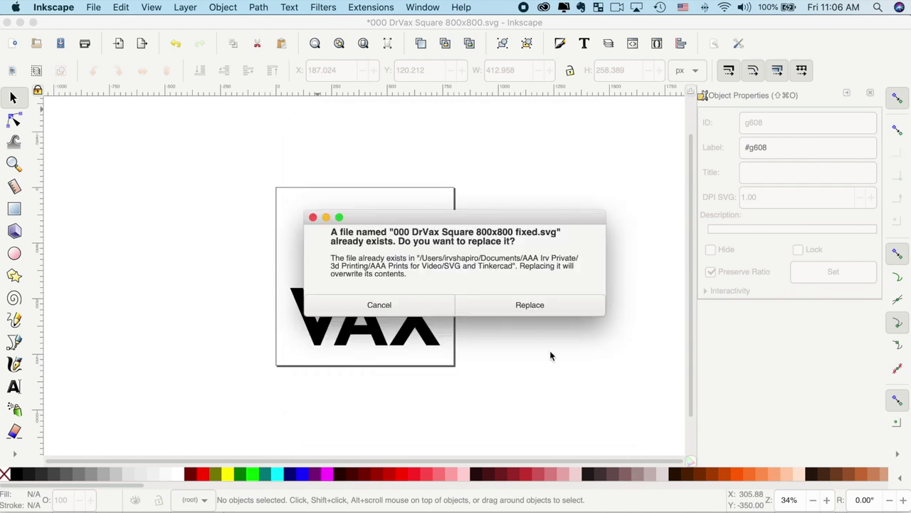
click(538, 305)
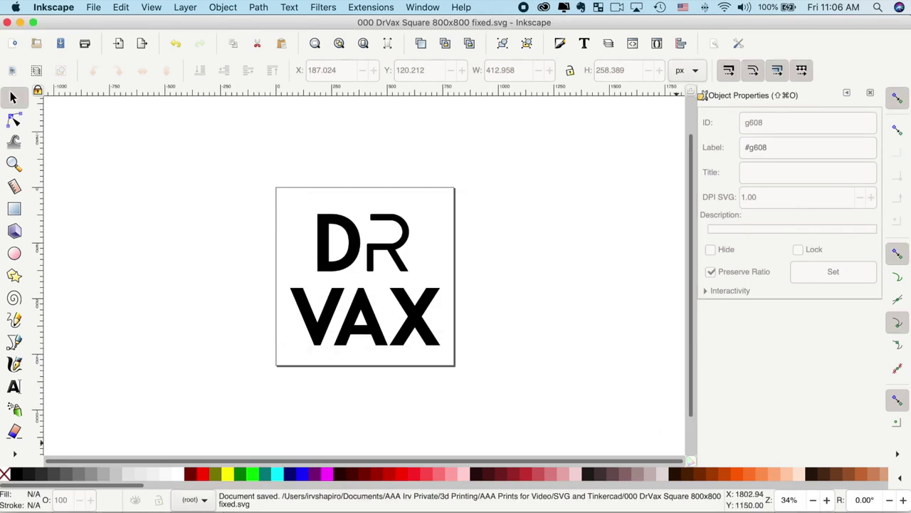
Step: Switch to Boxy SVG and open 000 DrVax Square 800x800.svg from the SVG and Tinkercad folder
key(super+Tab)
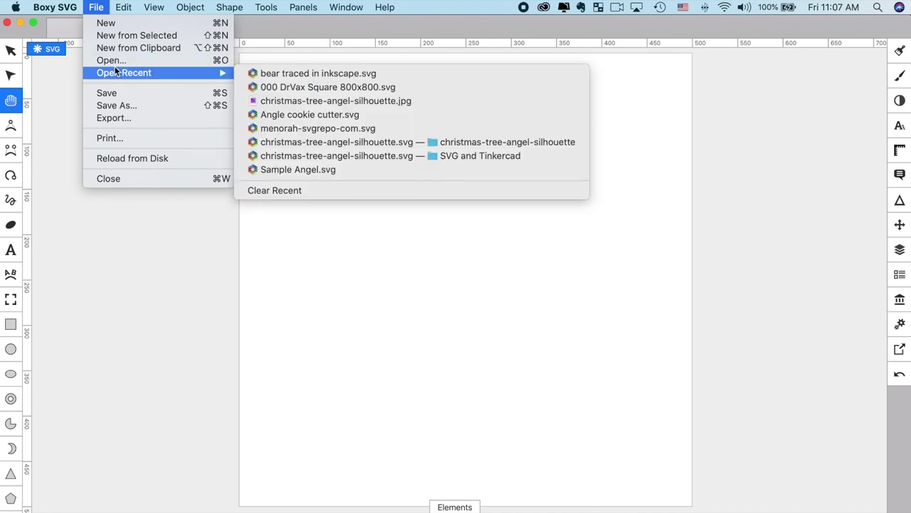
click(573, 268)
key(super+o)
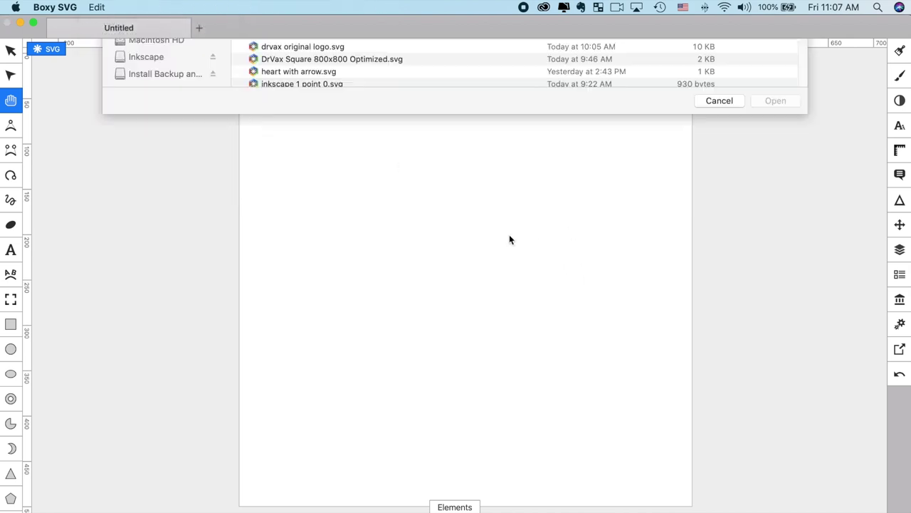
click(363, 102)
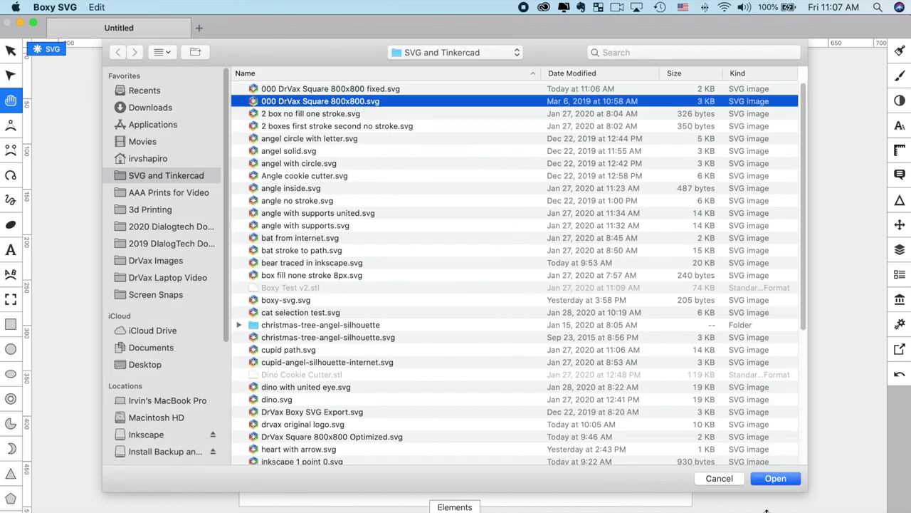
click(778, 483)
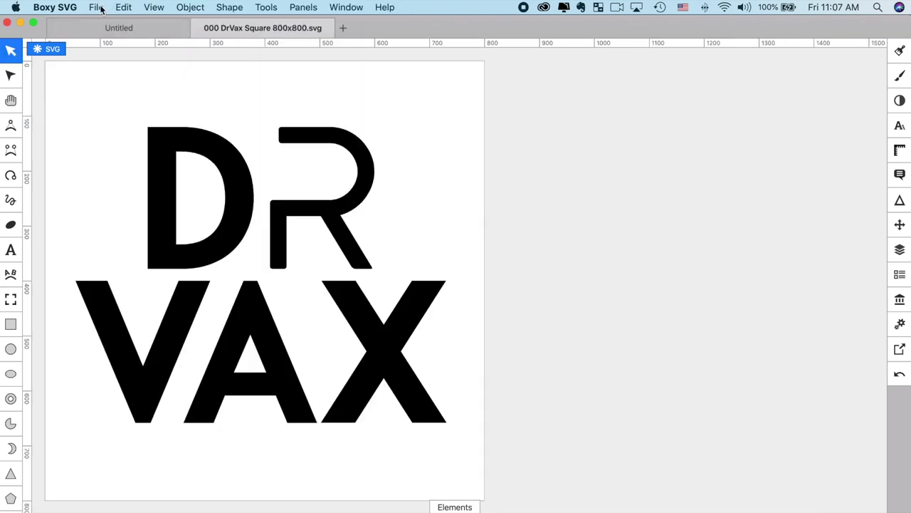
Step: Export the logo as an SVG named 000 correct file.svg in the SVG and Tinkercad folder
click(96, 7)
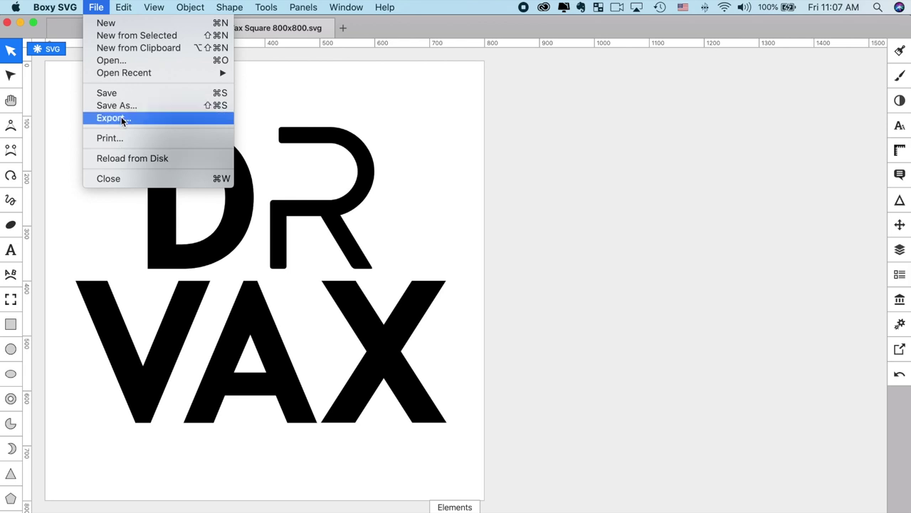
click(120, 116)
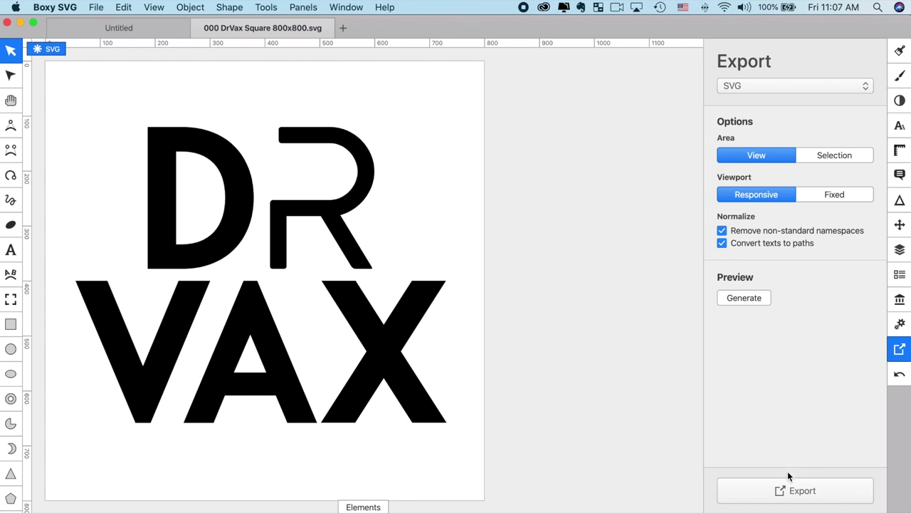
click(800, 491)
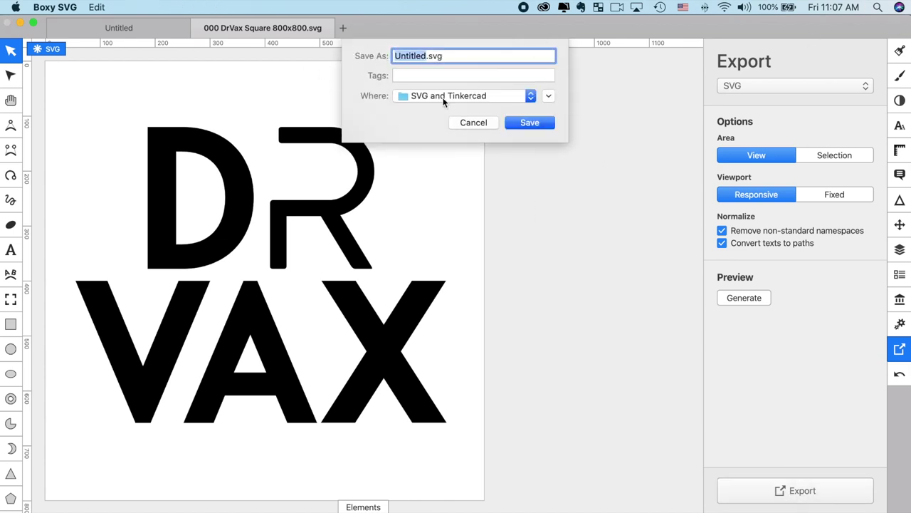
key(BackSpace)
text(correct file)
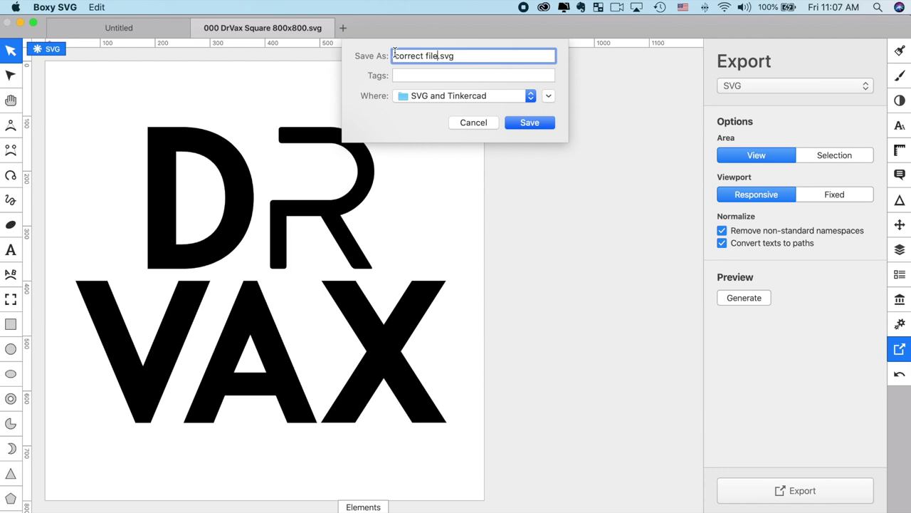
click(394, 55)
text(000)
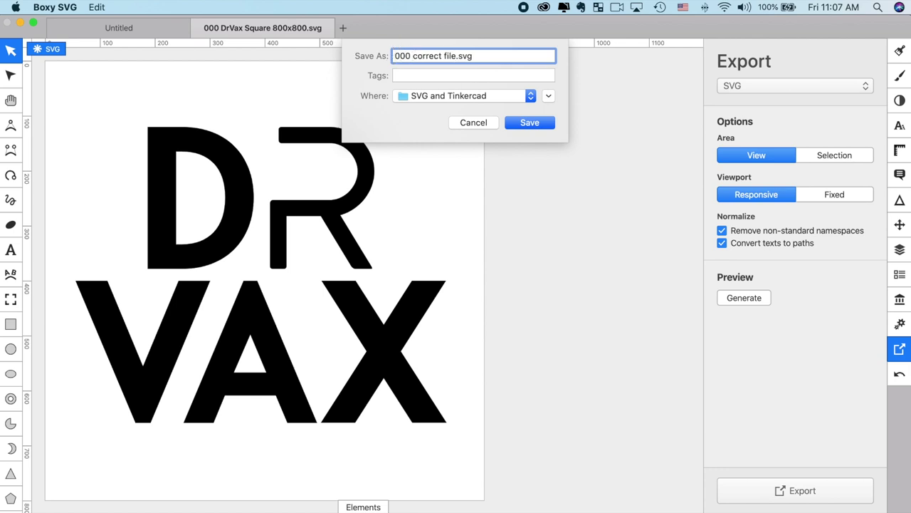
click(530, 122)
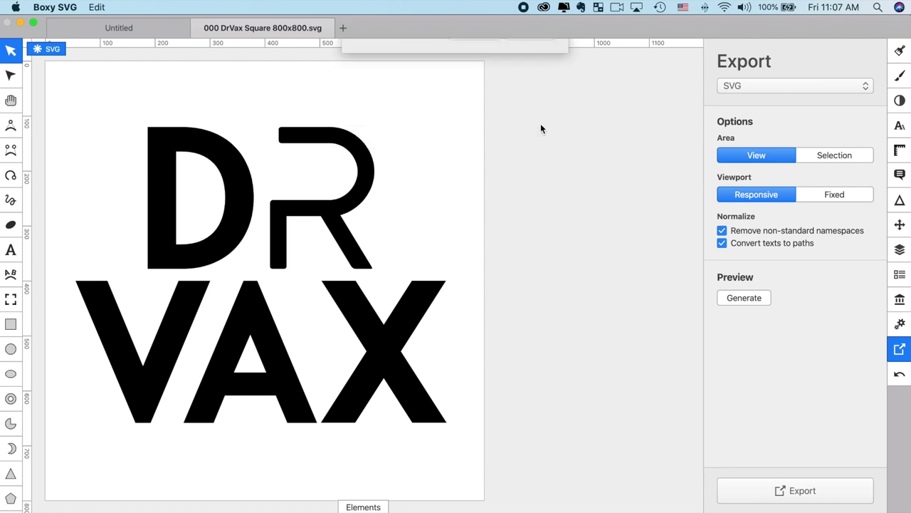
Step: Switch to Atom, open 000 correct file.svg, and close the 000 DrVax Square 800x800 fixed.svg file without saving its changes
key(super+Tab)
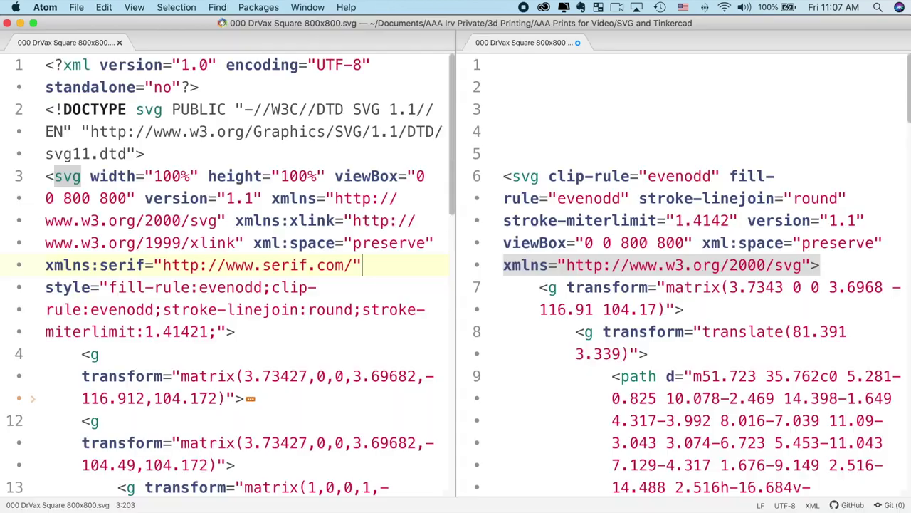
click(73, 7)
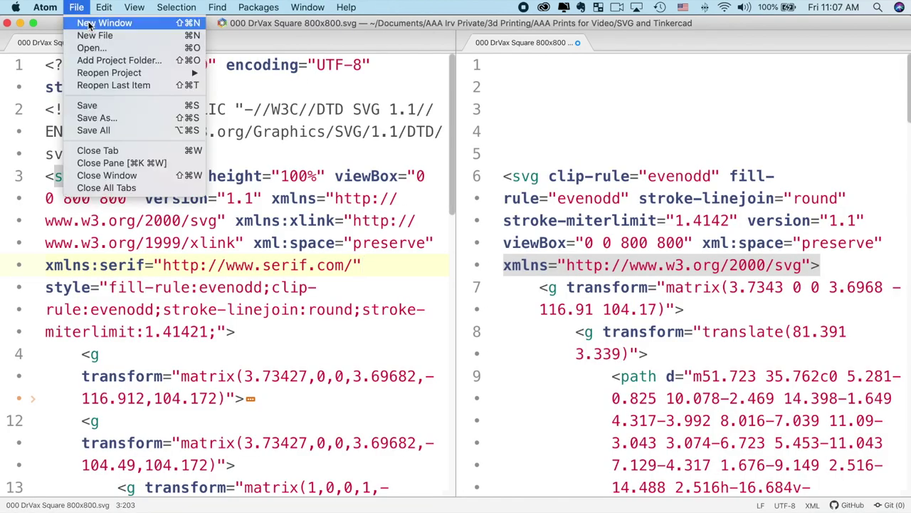
click(100, 47)
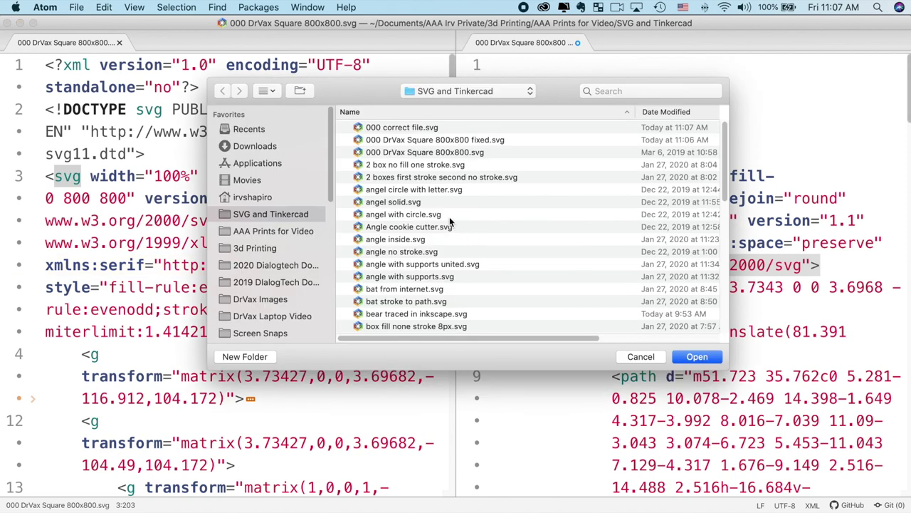
click(423, 129)
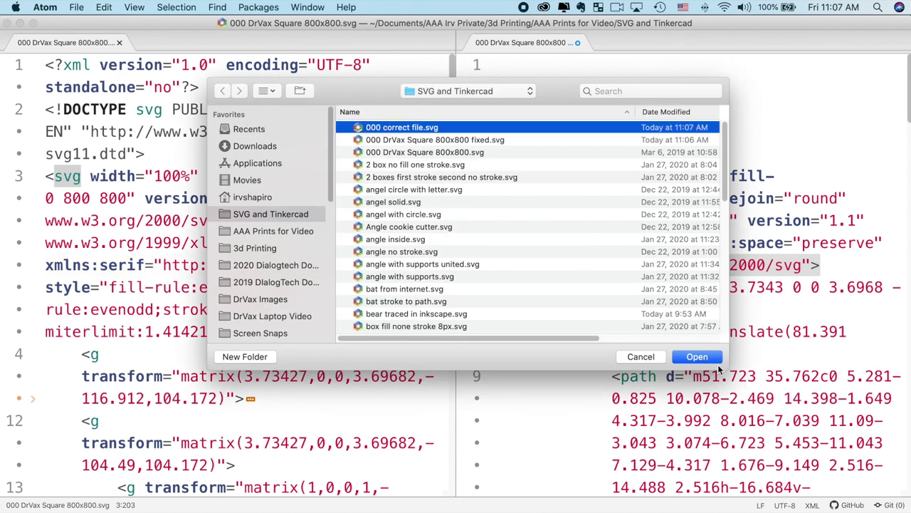
click(711, 357)
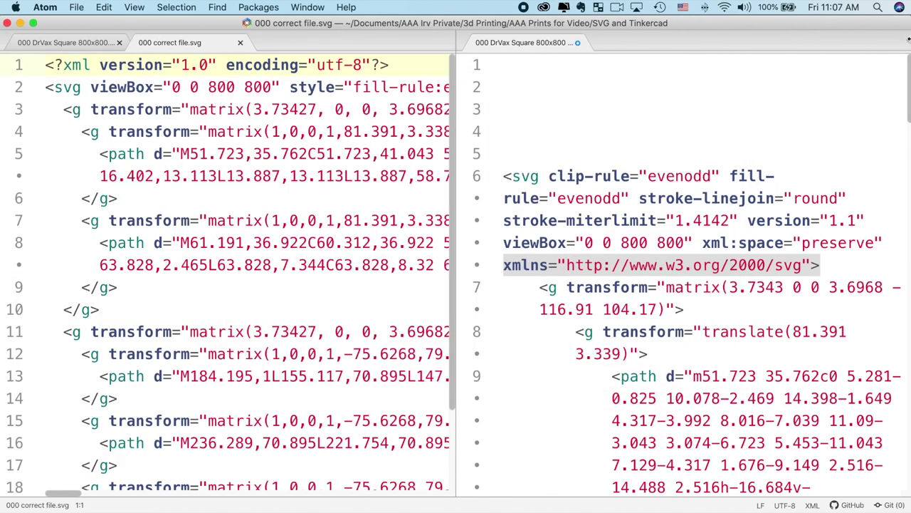
click(579, 42)
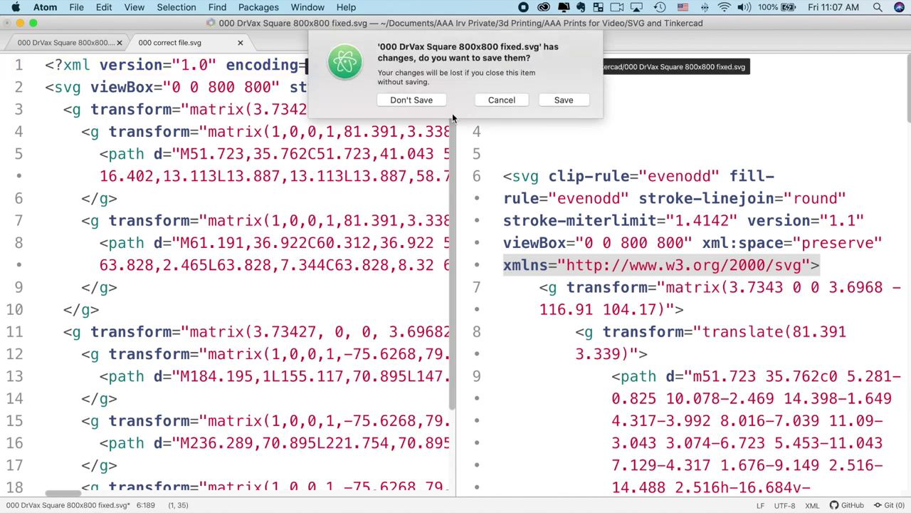
click(410, 100)
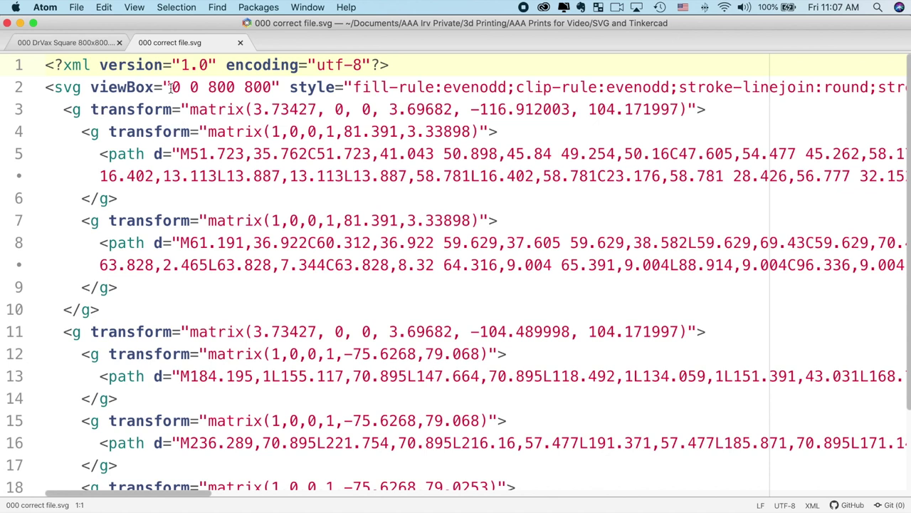
Step: Examine the XML declaration and, with soft wrap enabled, the xmlns attribute of the svg tag in 000 correct file.svg
drag(371, 65, 45, 65)
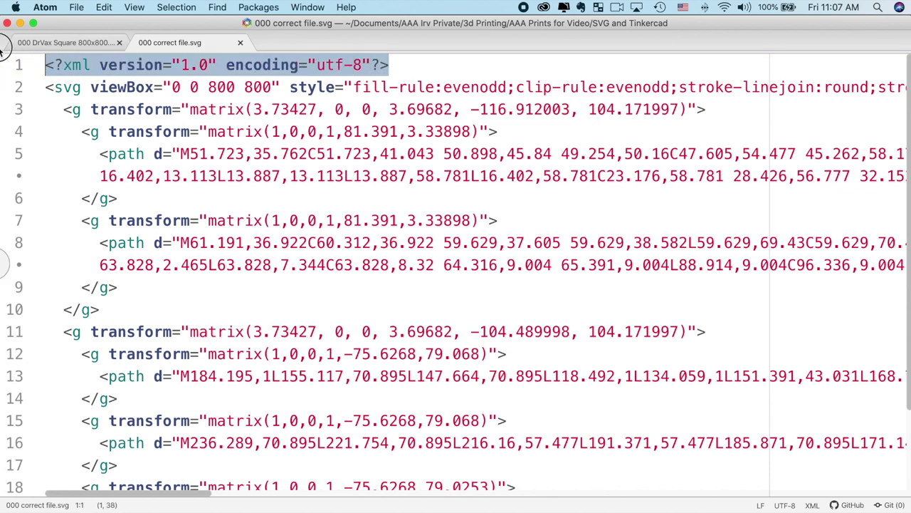
click(55, 87)
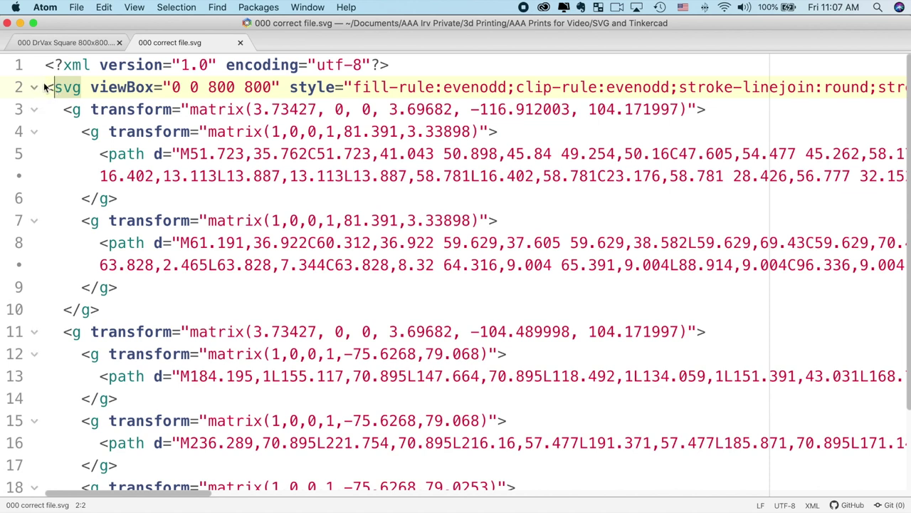
click(133, 9)
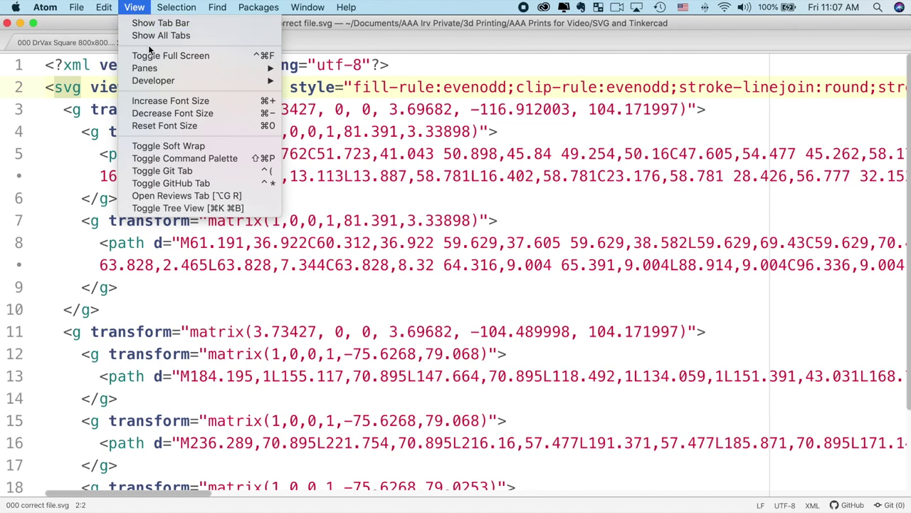
click(179, 146)
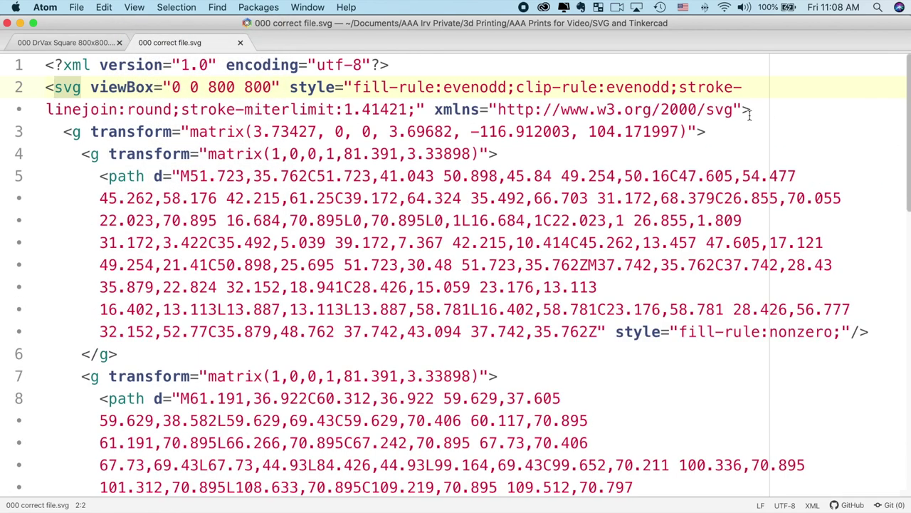
drag(742, 109, 436, 111)
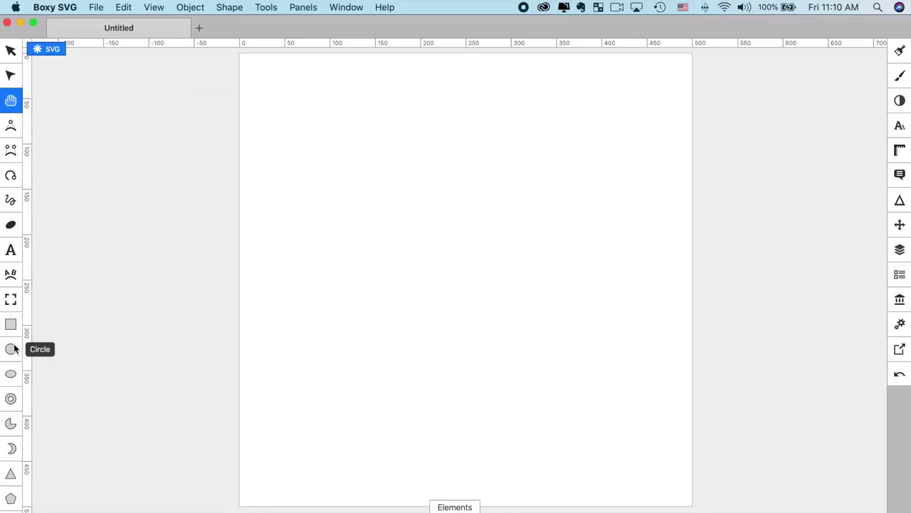
Step: In a blank Boxy SVG drawing, draw a rectangle about 241 by 195 px near the middle and fill it with red #eb0b0b
click(10, 324)
drag(369, 171, 587, 349)
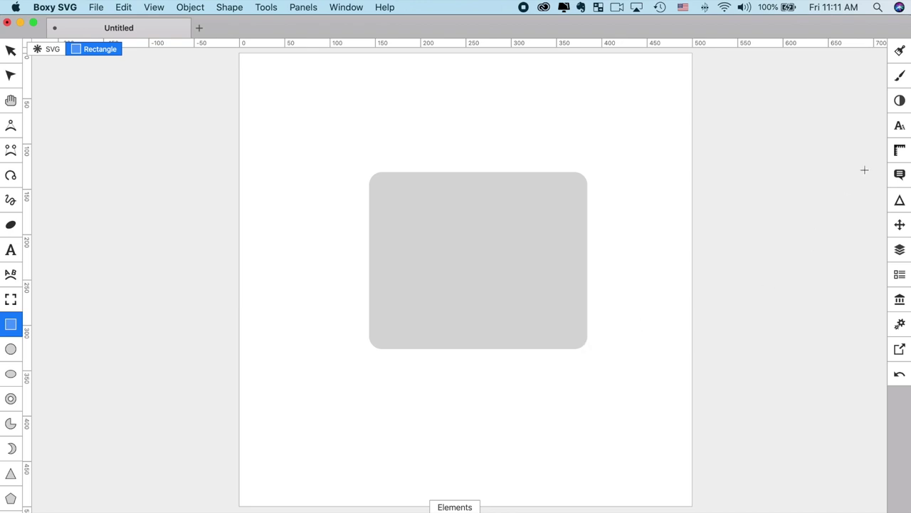
click(900, 50)
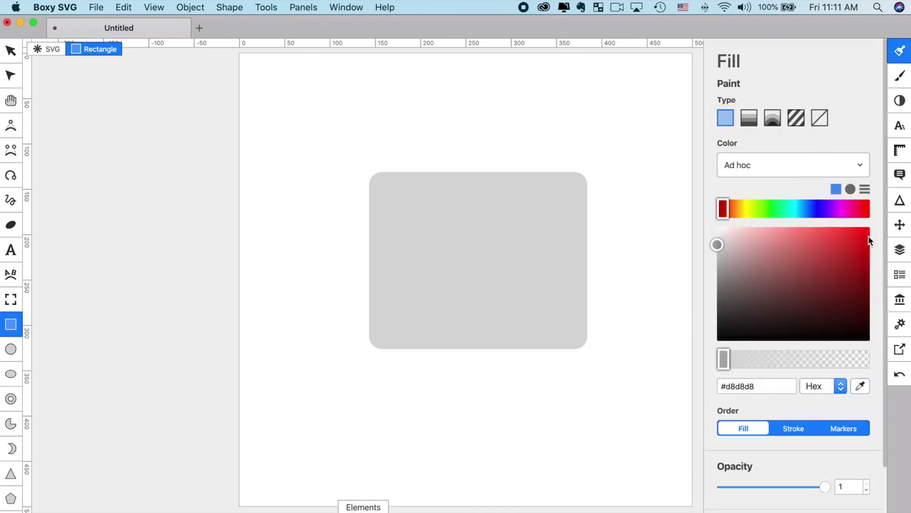
click(868, 238)
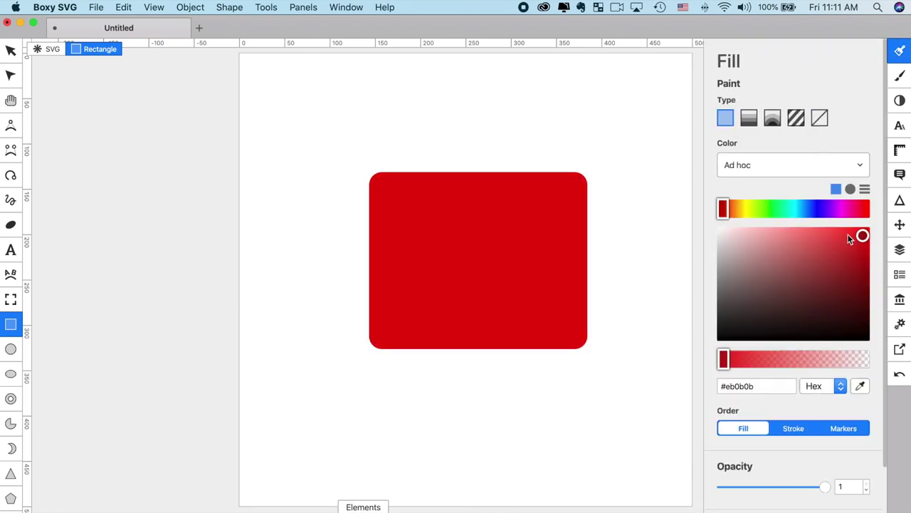
Step: Increase the corner rounding of the red rectangle substantially and clear the selection
click(11, 76)
drag(382, 173, 434, 174)
click(467, 109)
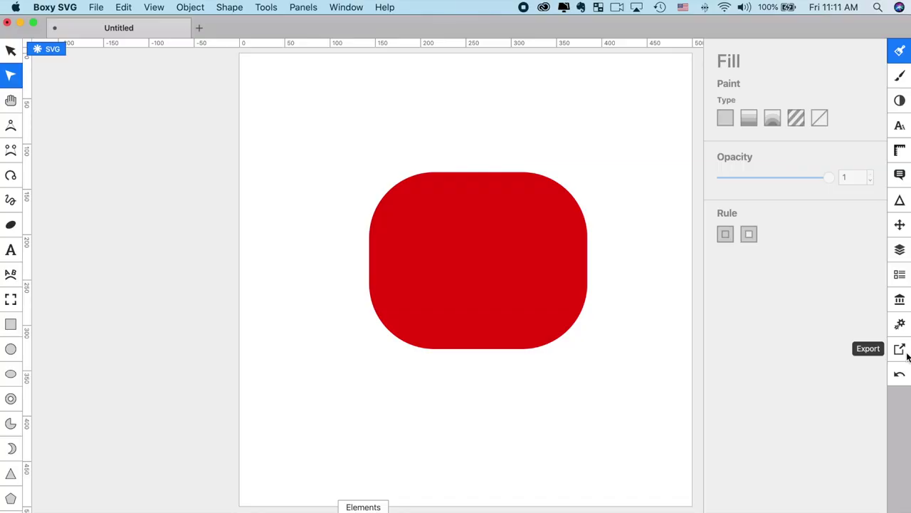
Step: Export the drawing in SVG format as 000 box.svg to the SVG and Tinkercad folder
click(905, 353)
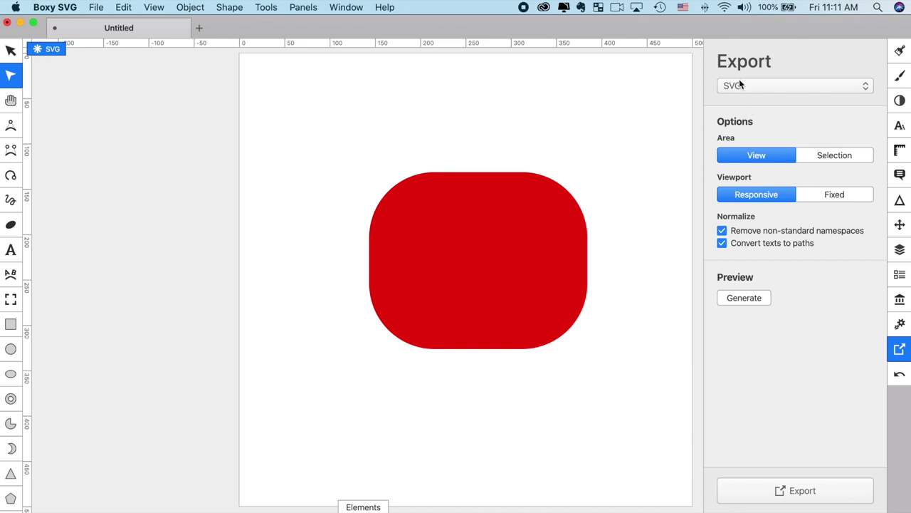
click(740, 85)
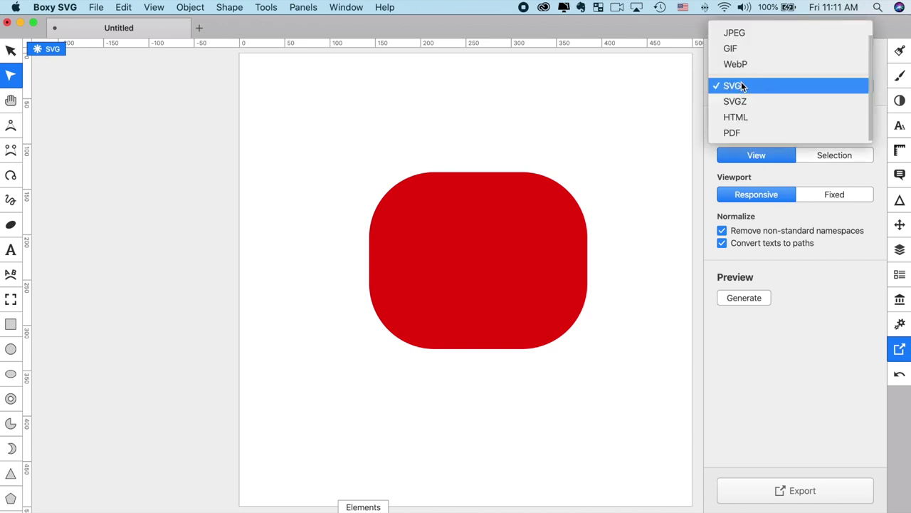
click(743, 86)
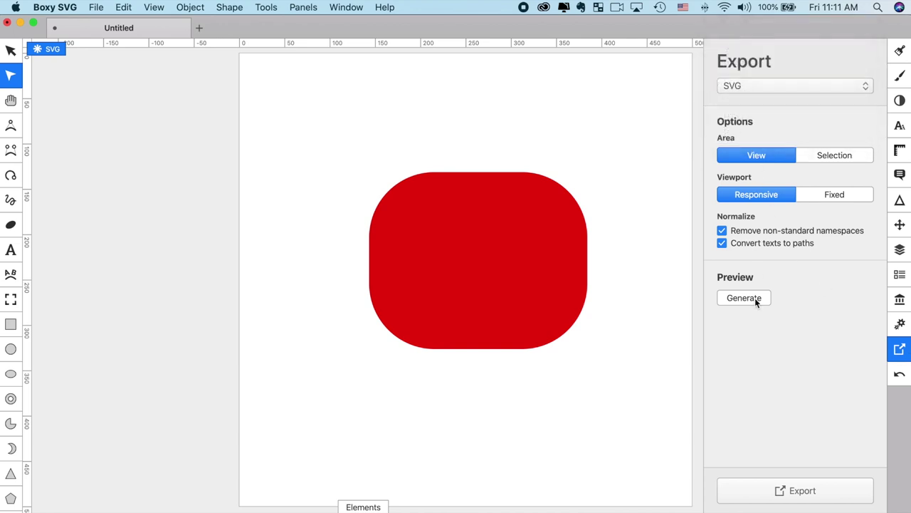
click(792, 491)
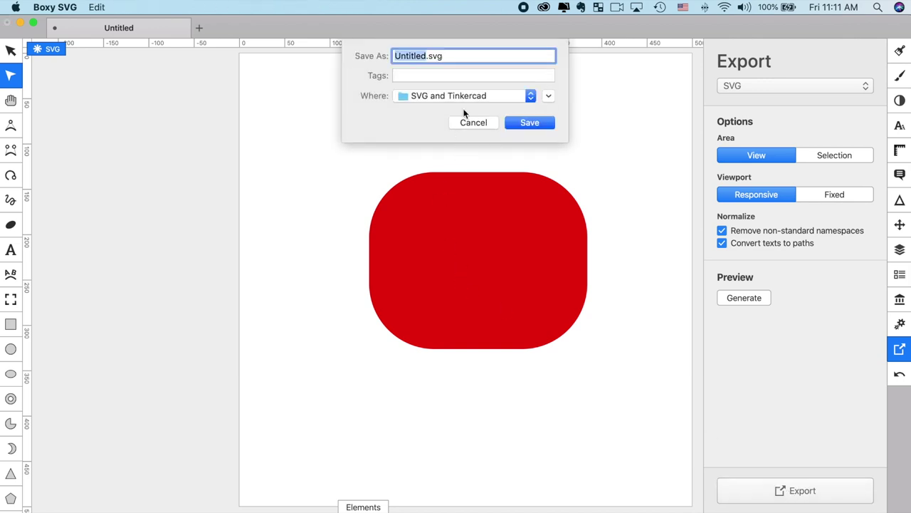
text(000 Box)
click(549, 126)
click(550, 116)
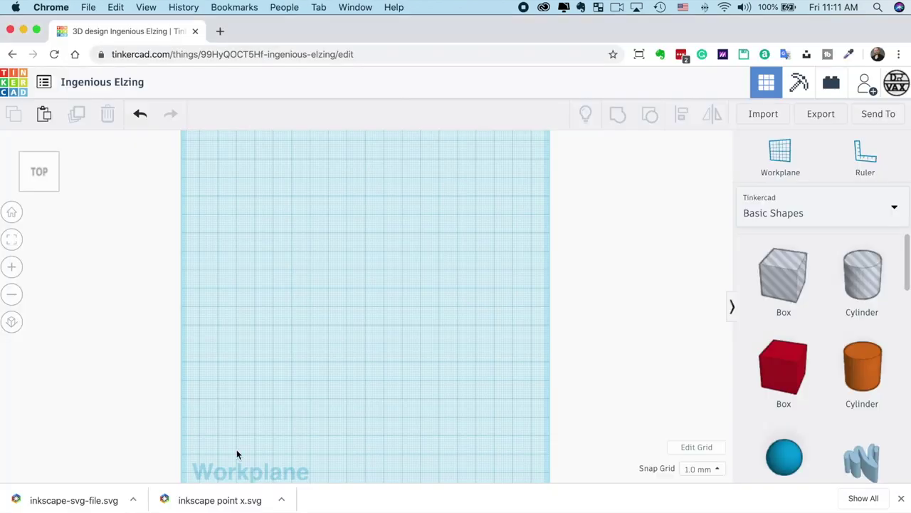
Step: Import 000 box.svg from the SVG and Tinkercad folder into the Tinkercad design, centered on Art
click(763, 116)
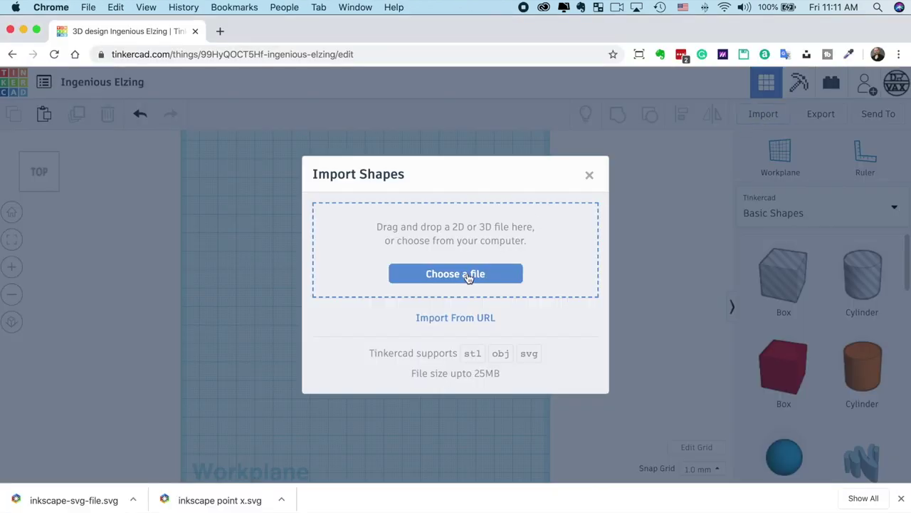
click(448, 273)
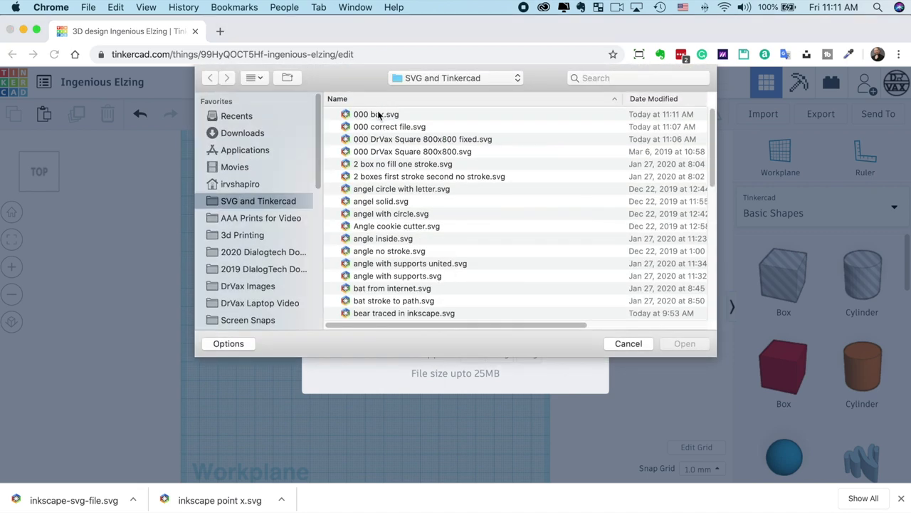
click(383, 116)
click(683, 344)
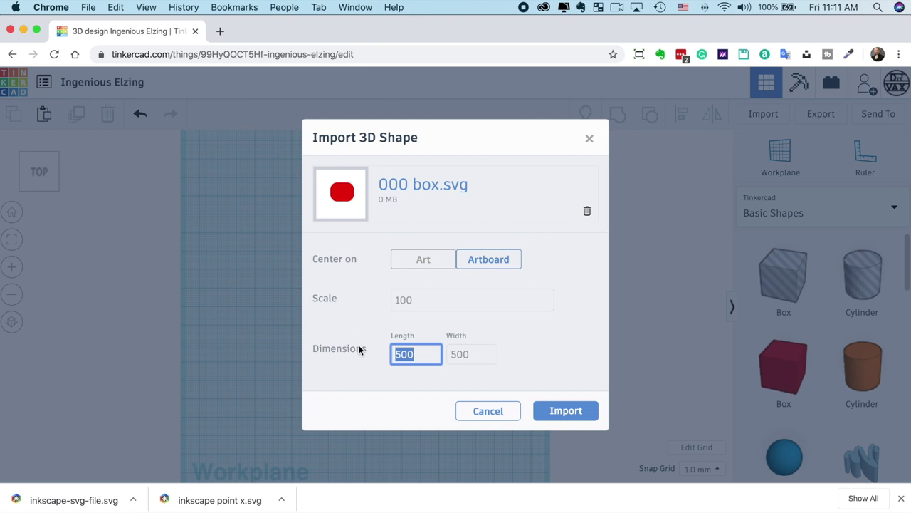
key(Tab)
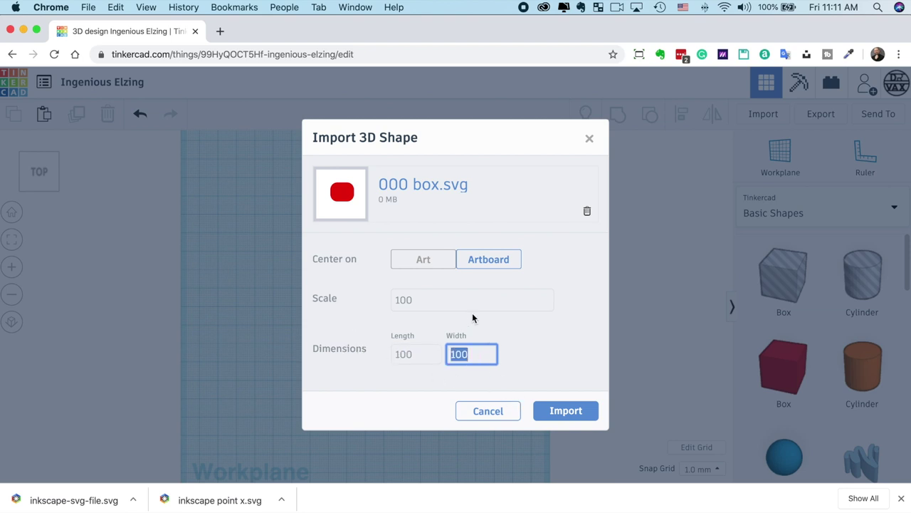
click(413, 267)
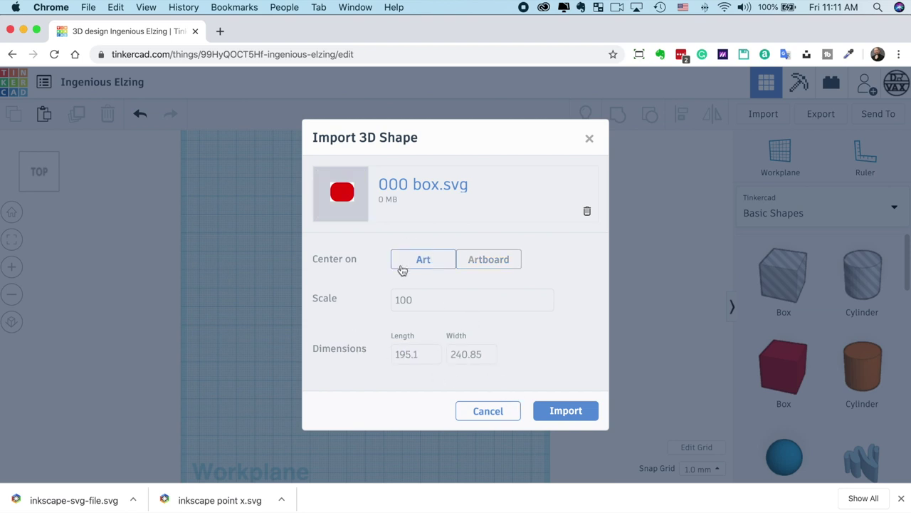
click(567, 411)
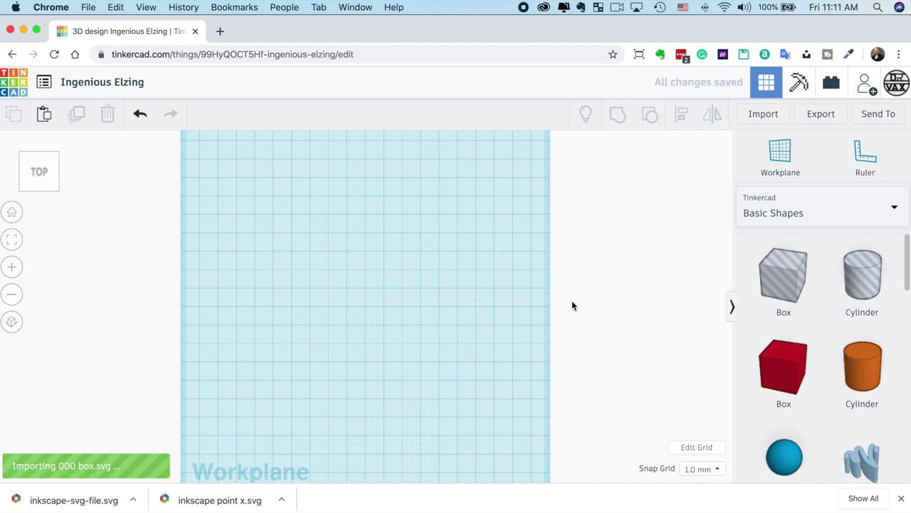
Step: Stretch the imported rounded shape vertically to a height of 190 mm
scroll(511, 297, down, 5)
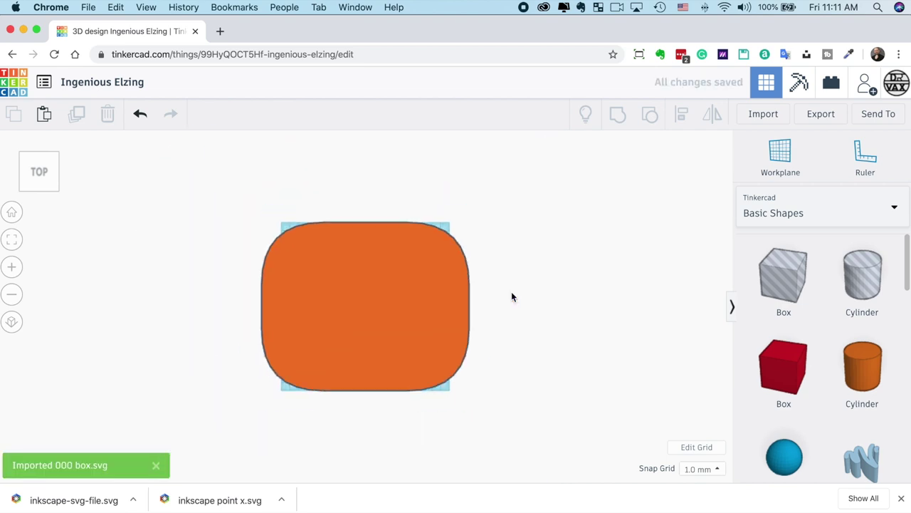
right_drag(511, 296, 505, 200)
click(352, 300)
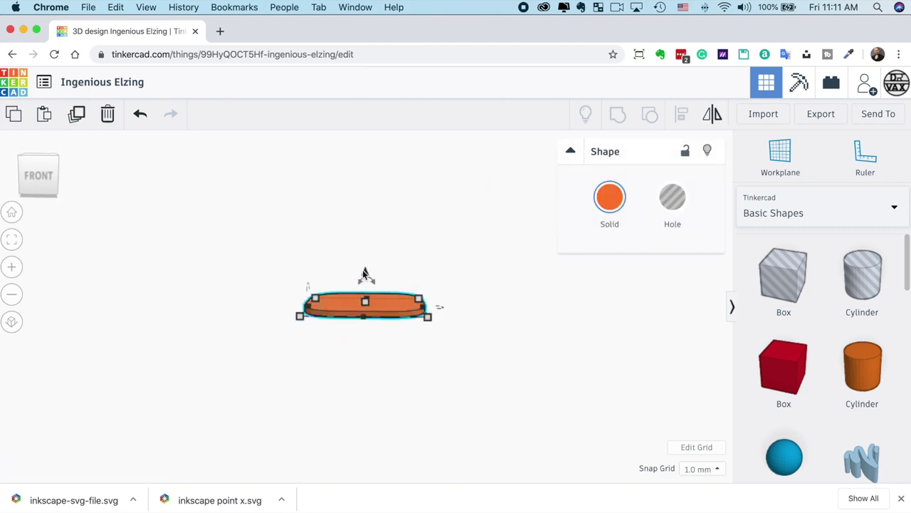
drag(367, 306, 369, 208)
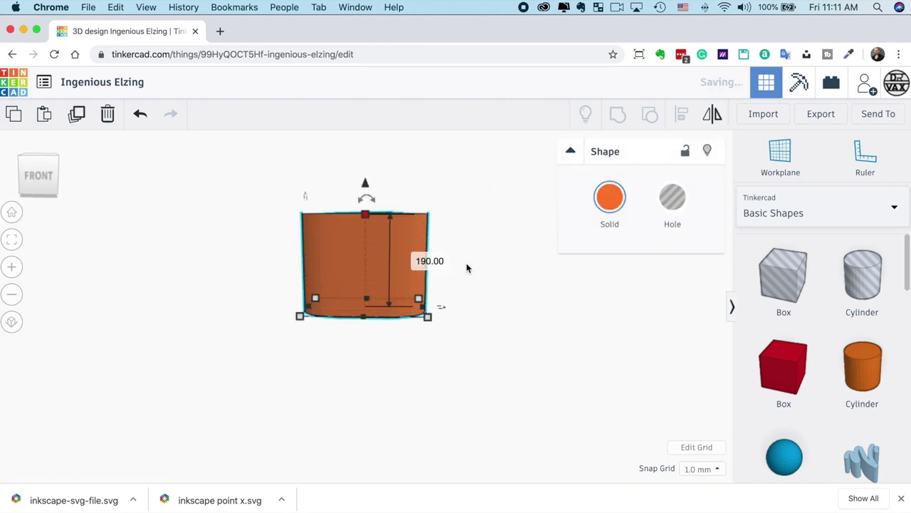
right_drag(466, 265, 537, 415)
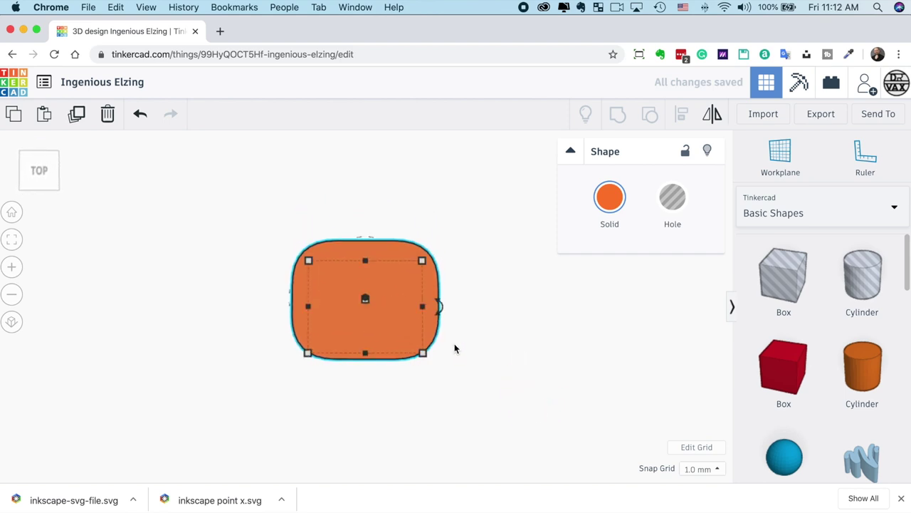
Step: Reposition the orange rounded shape on the workplane and delete it from the design
drag(415, 305, 398, 297)
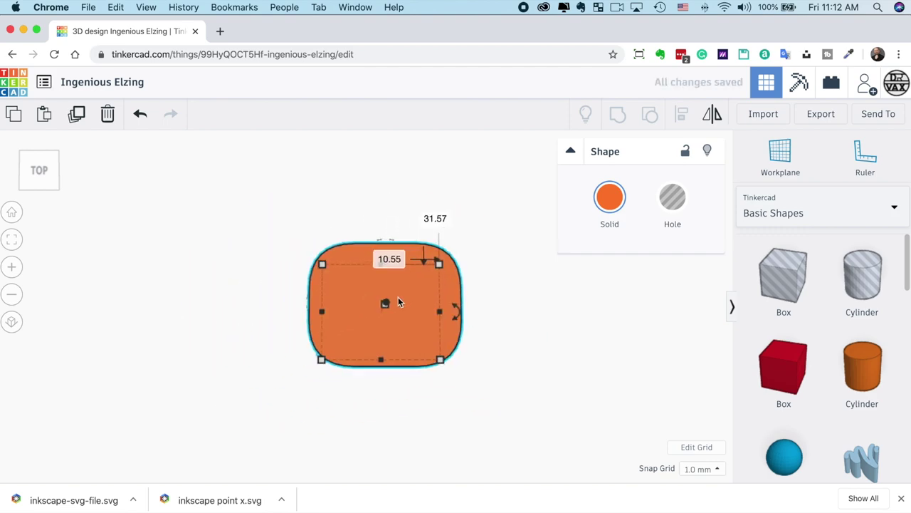
scroll(398, 297, up, 5)
scroll(397, 297, down, 5)
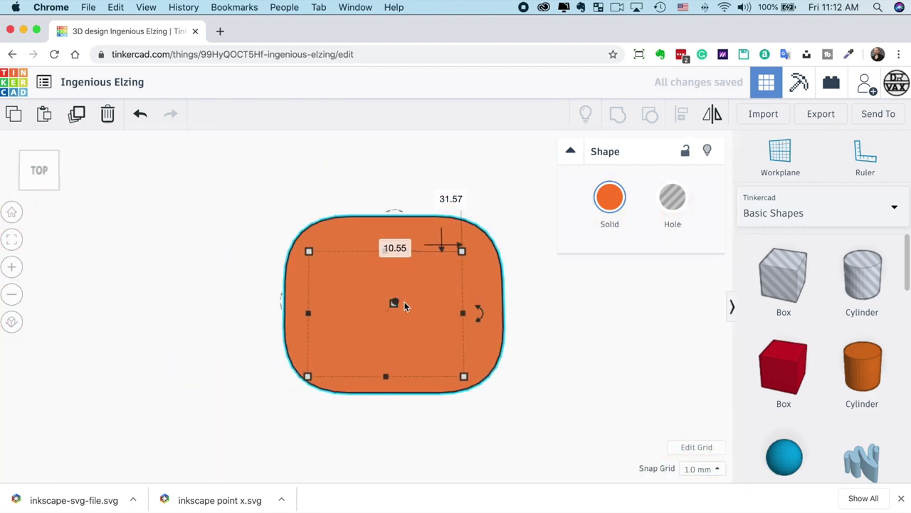
drag(393, 302, 403, 287)
key(Delete)
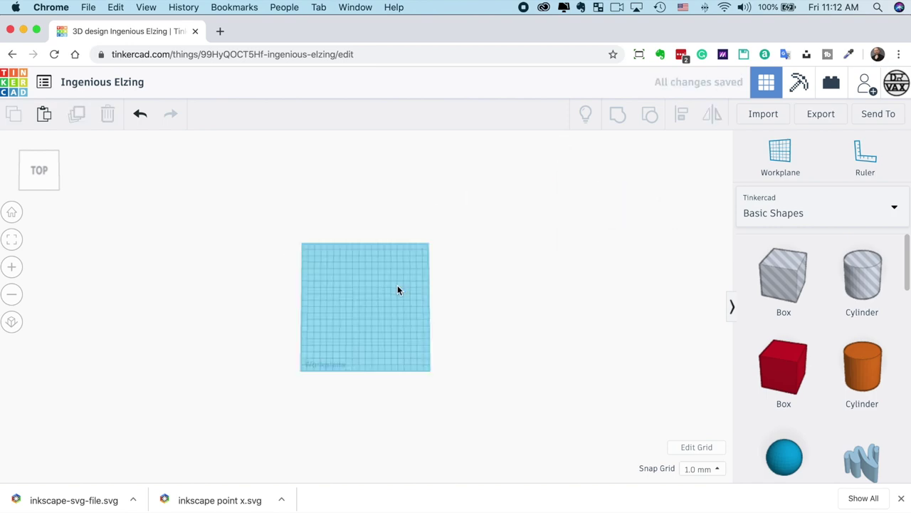
scroll(387, 287, up, 5)
scroll(386, 287, down, 3)
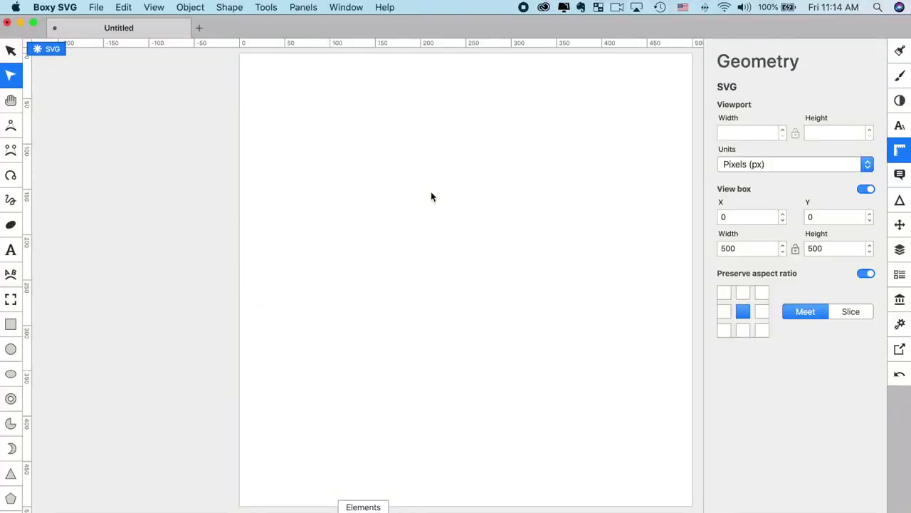
Step: Draw a rectangle about 265 by 172 px with a corner radius of 0 on the blank Boxy SVG page
click(10, 325)
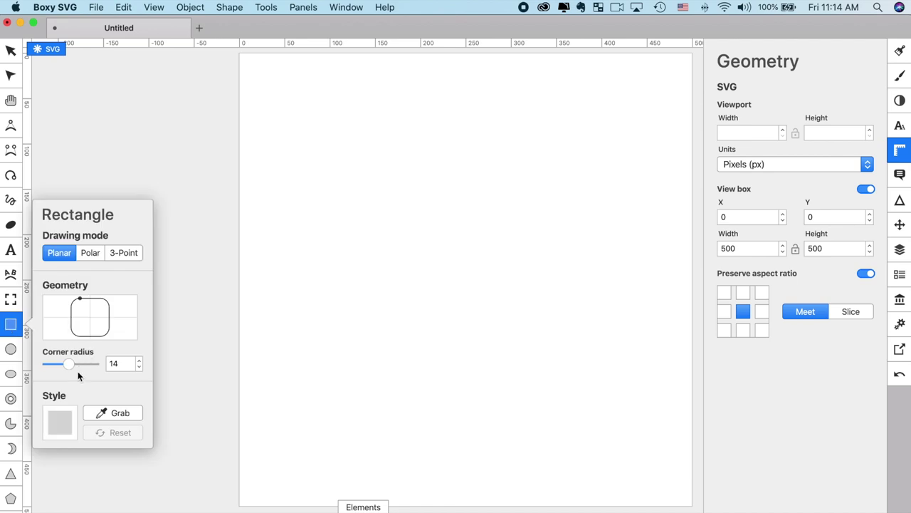
drag(71, 366, 1, 359)
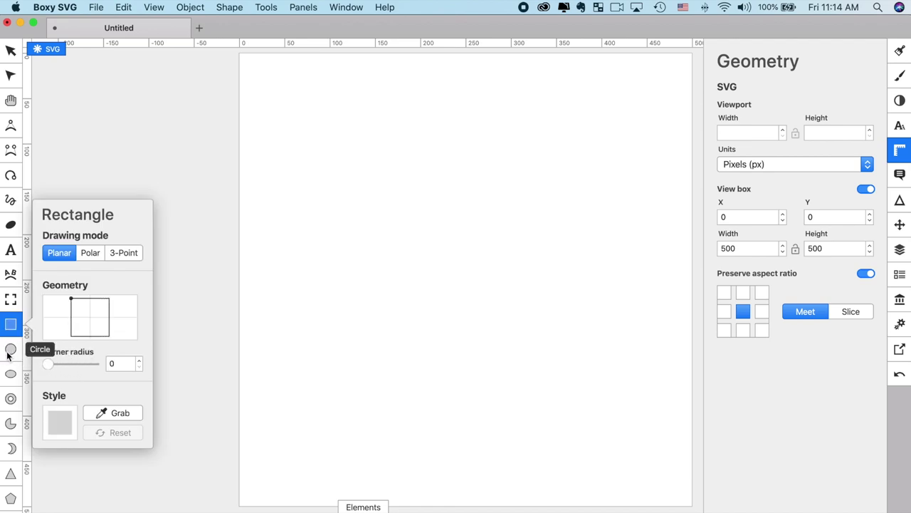
click(15, 329)
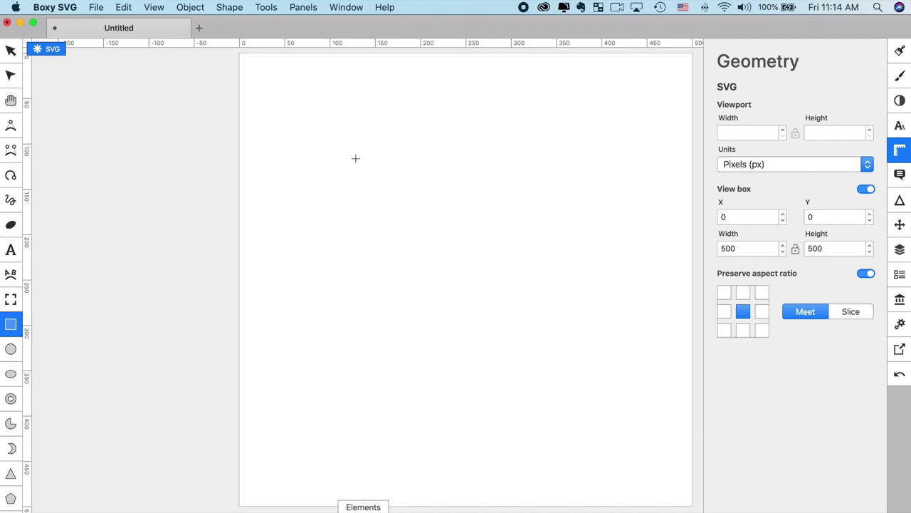
mouse_move(346, 161)
mouse_down()
mouse_move(496, 240)
mouse_move(569, 318)
mouse_move(589, 317)
mouse_up()
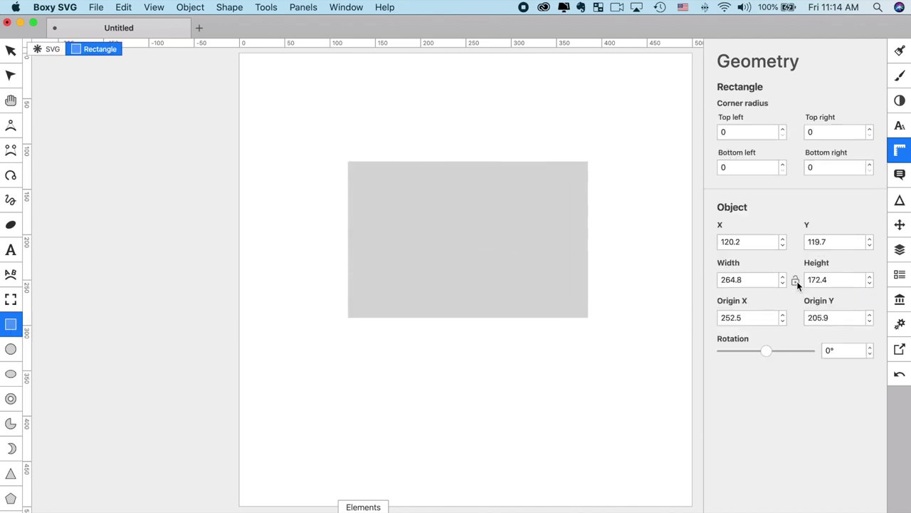
Step: Set the grey rectangle's width to 50 and its height to 50 px
click(754, 281)
text(50)
key(Tab)
key(Tab)
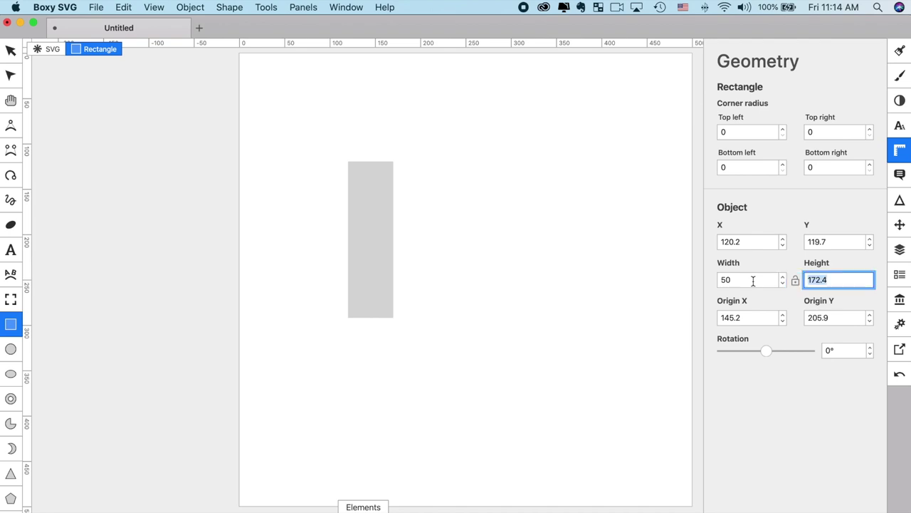
text(50)
key(Tab)
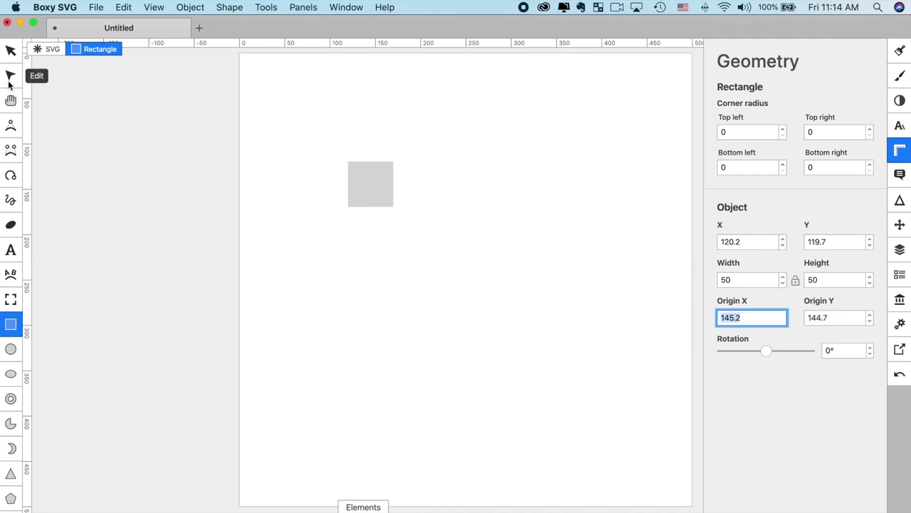
Step: Move the grey square near the middle of the page, to about X 205.6 and Y 209.1, and clear the selection
scroll(385, 312, down, 1)
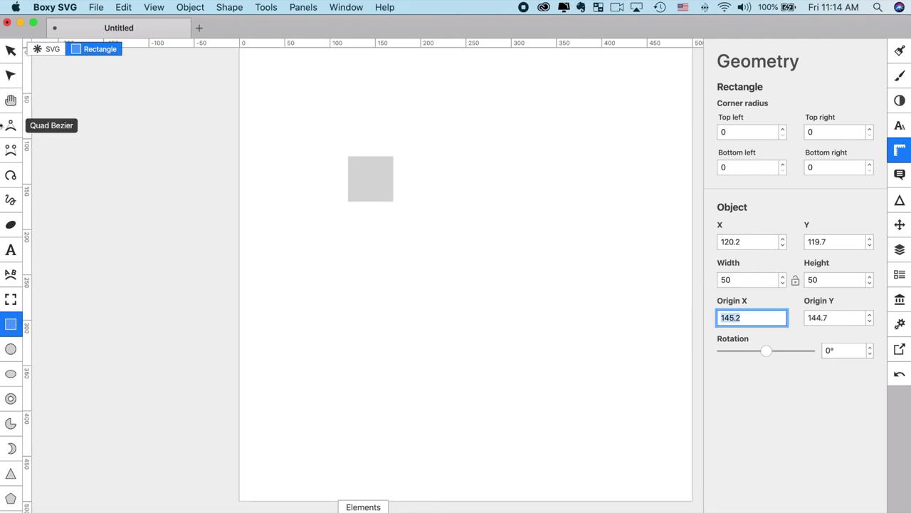
click(10, 101)
drag(363, 175, 358, 276)
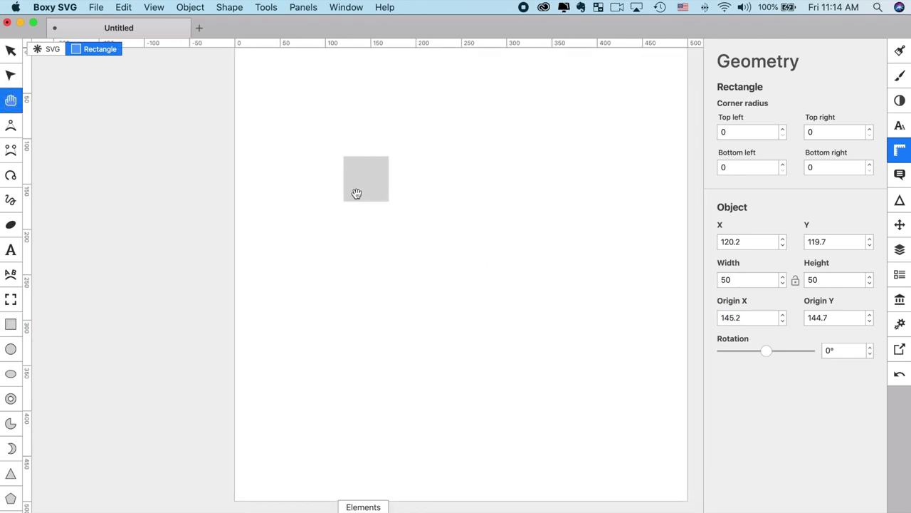
click(11, 51)
drag(373, 183, 440, 262)
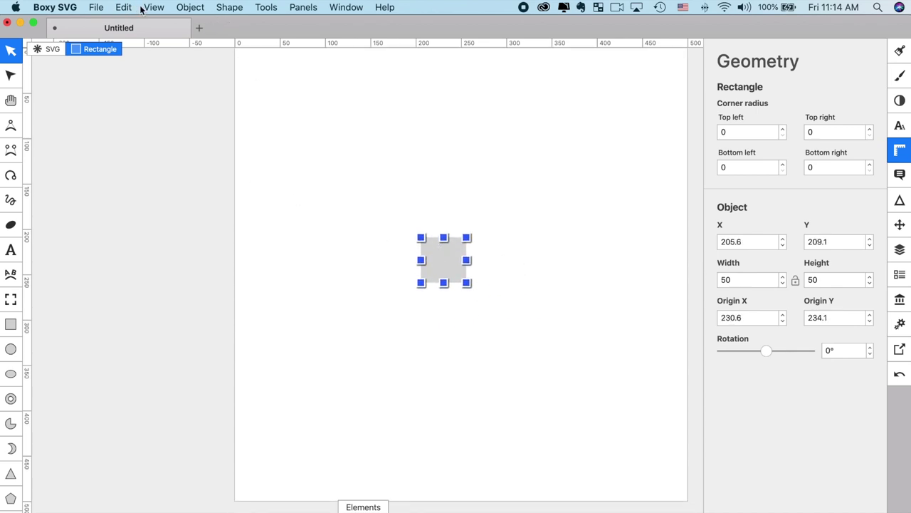
key(super+equal)
key(super+equal)
key(super+equal)
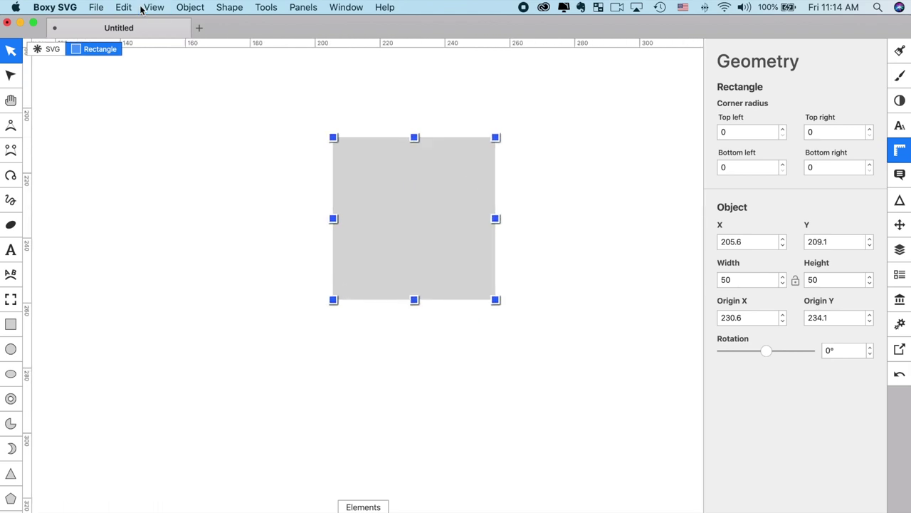
click(592, 292)
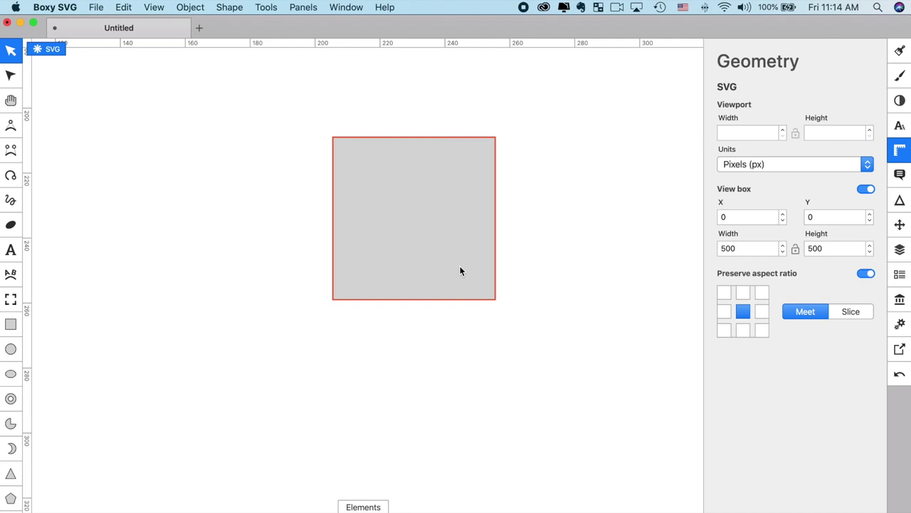
Step: Export the drawing in SVG format as 000 box 50.svg to the SVG and Tinkercad folder
click(900, 351)
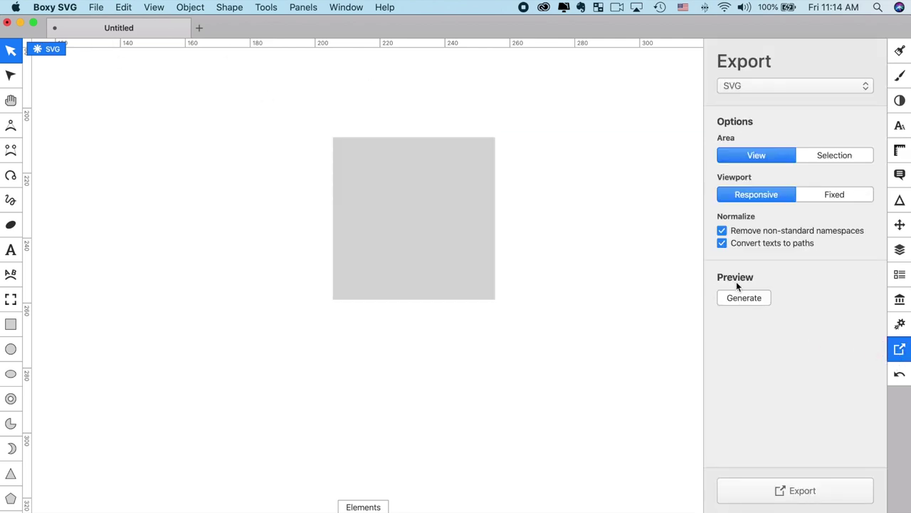
click(804, 495)
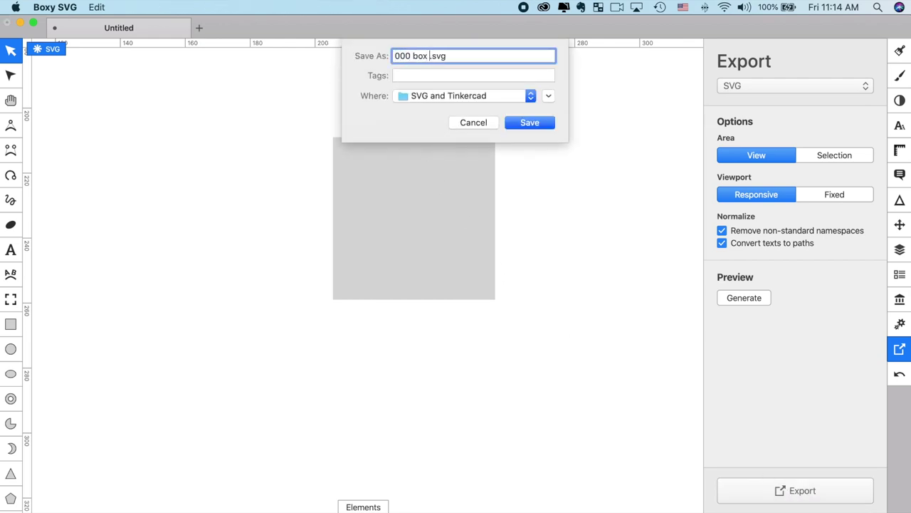
click(530, 123)
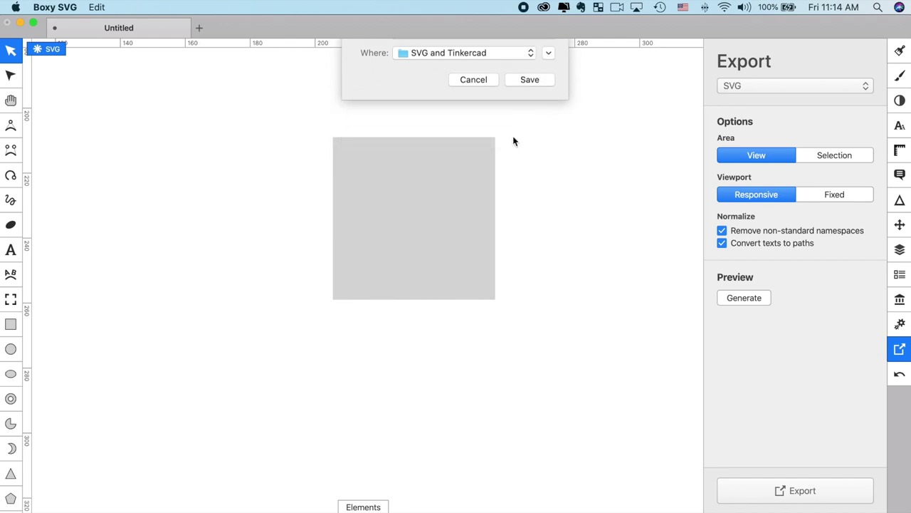
Step: Switch to Tinkercad and import 000 box 50.svg from the SVG and Tinkercad folder, centered on Art
key(super+Tab)
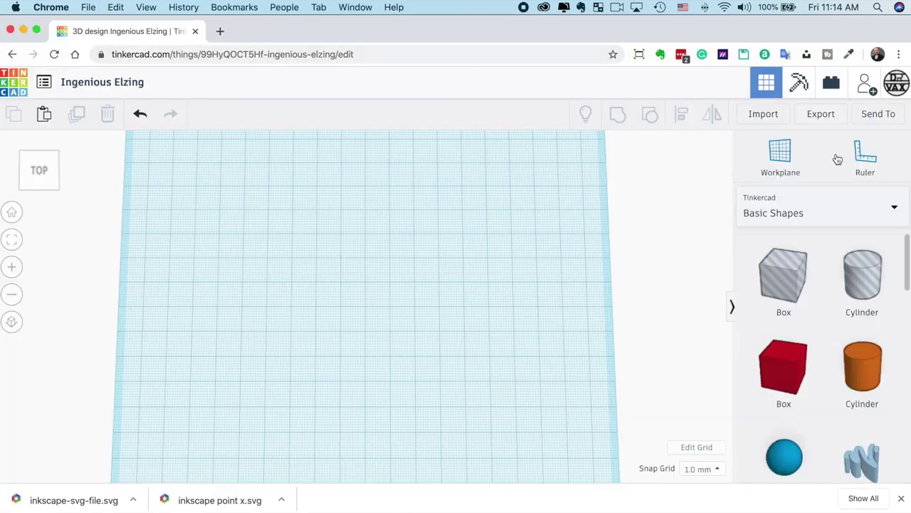
click(764, 112)
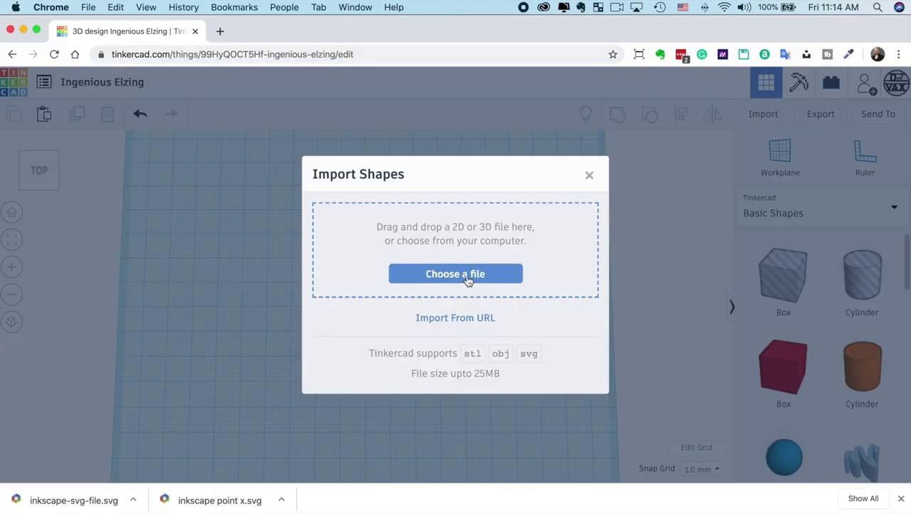
click(469, 280)
click(381, 115)
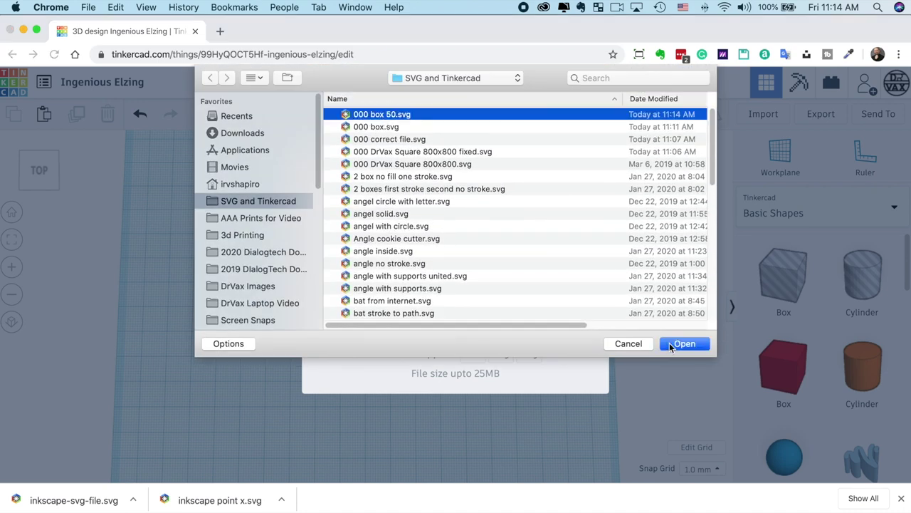
click(685, 344)
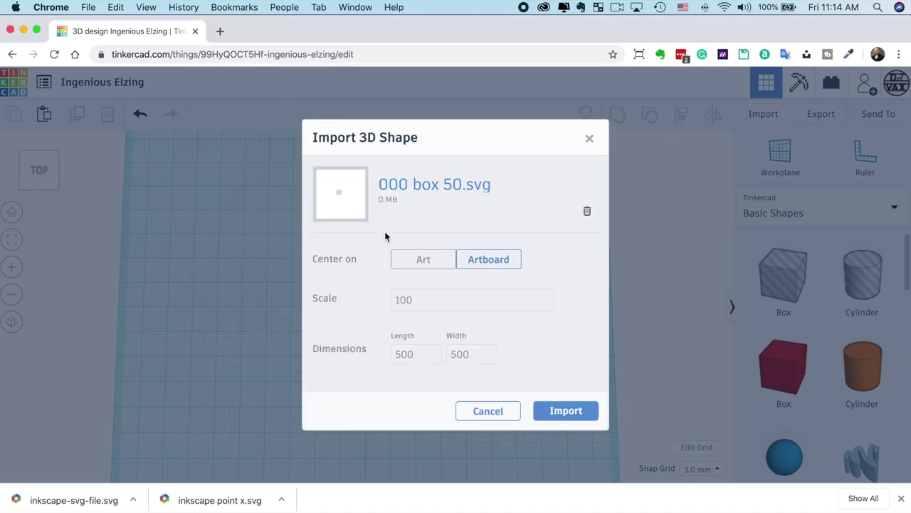
click(425, 263)
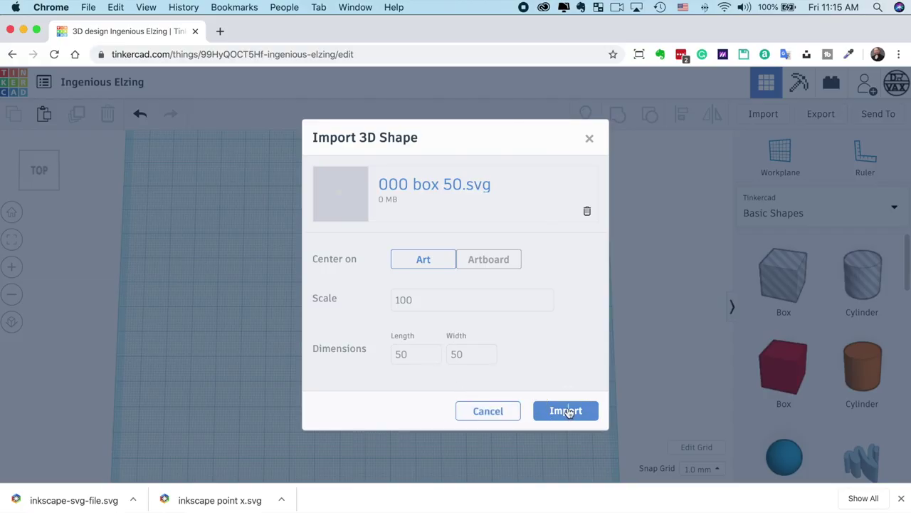
click(566, 411)
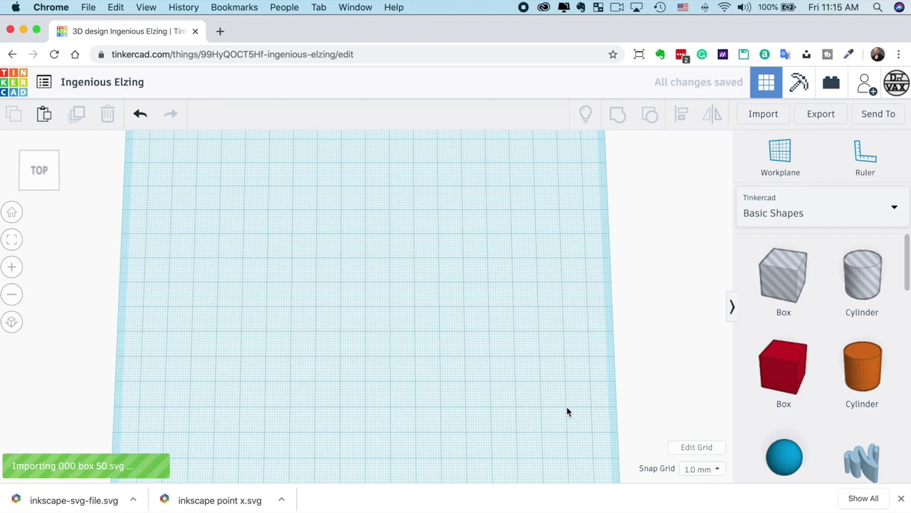
Step: Check the imported square's dimensions at a base corner and delete the square from the workplane
right_drag(474, 346, 480, 289)
click(382, 318)
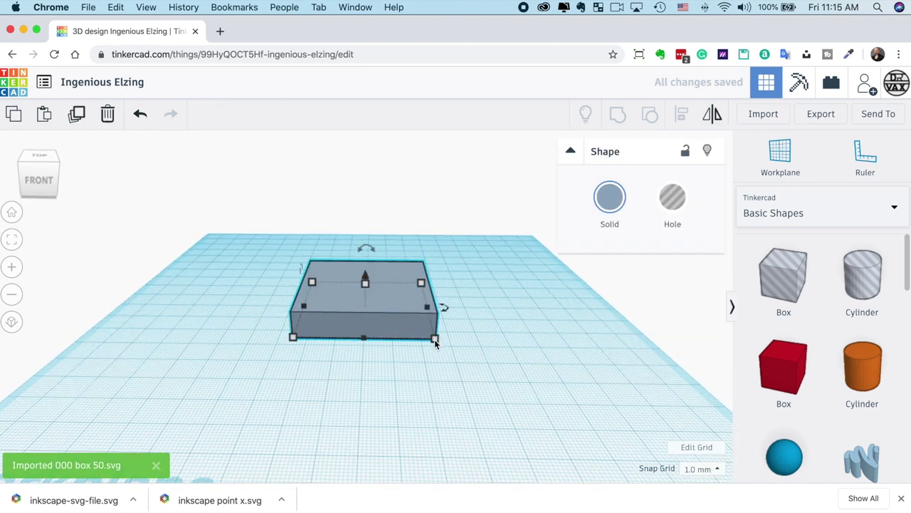
mouse_move(436, 339)
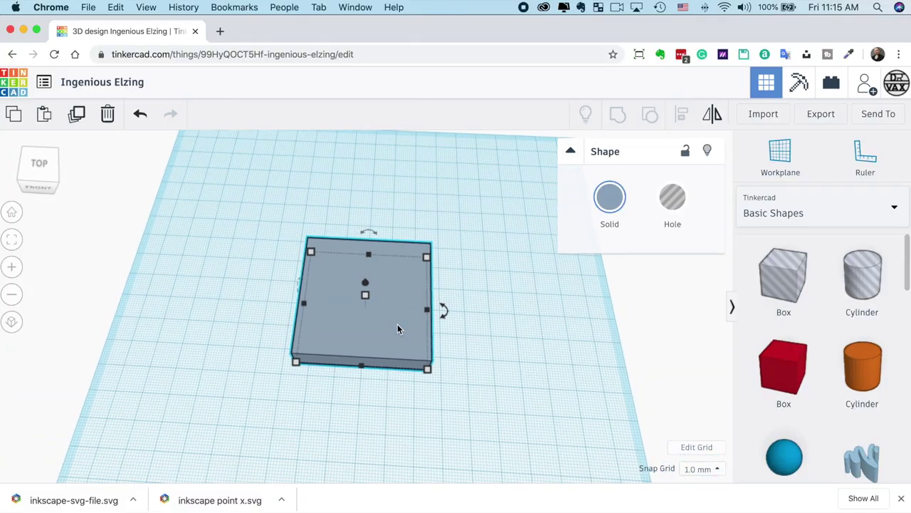
key(Delete)
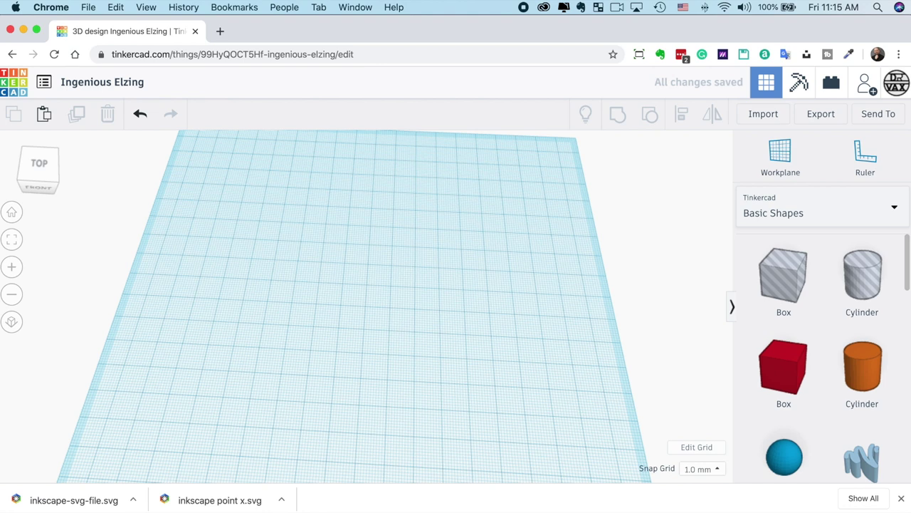
Step: Switch back to Boxy SVG, fill the grey square with red, and clear the selection
key(super+Tab)
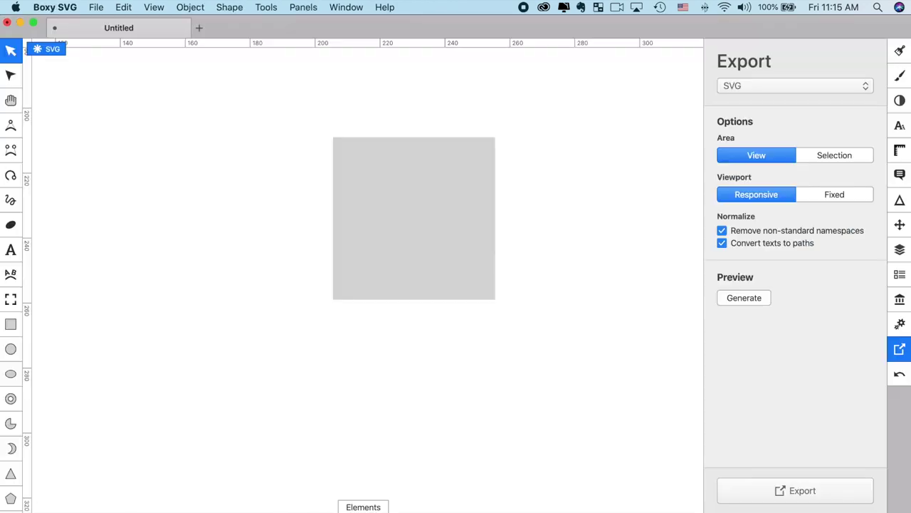
click(428, 214)
click(900, 51)
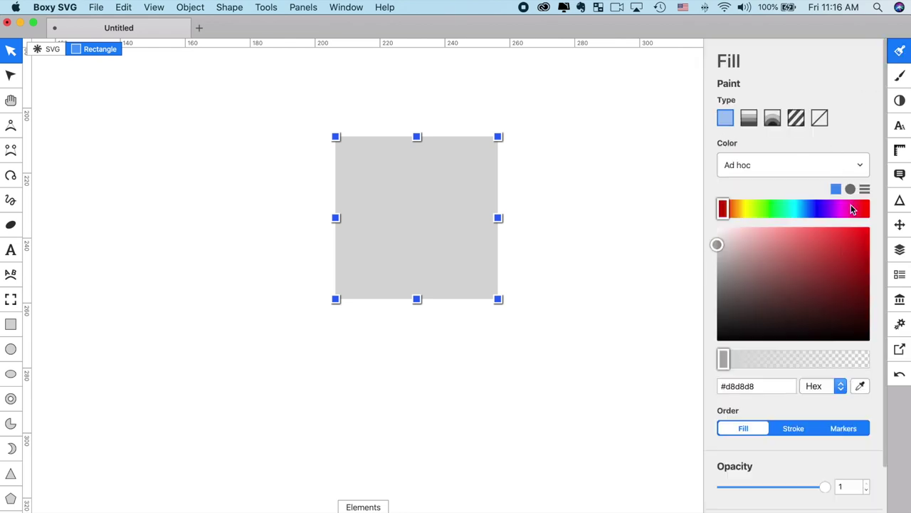
click(866, 243)
click(570, 176)
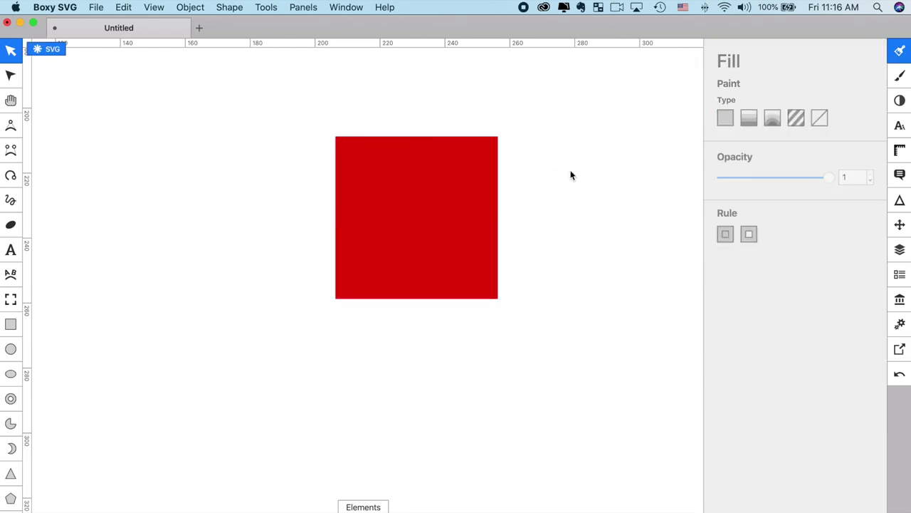
Step: Draw a grey circle inside the red square, move it near the square's centre, and clear the selection
click(11, 350)
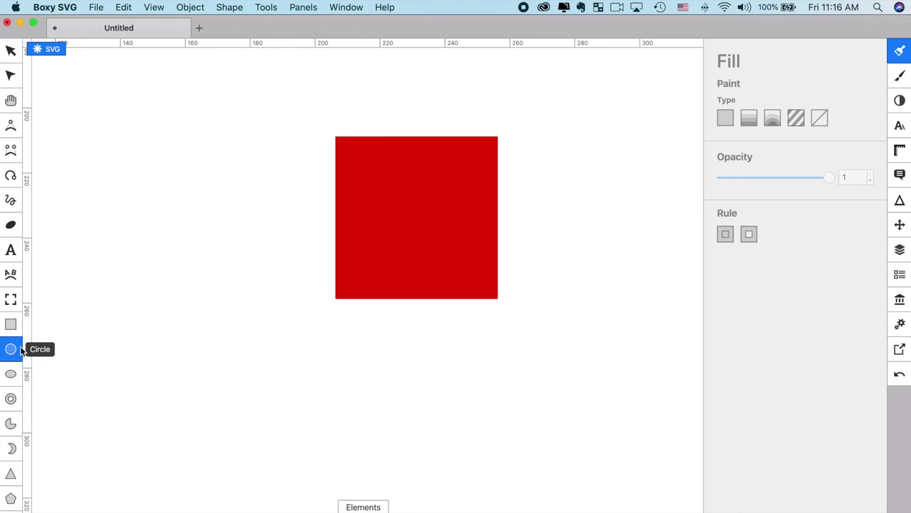
drag(377, 187, 413, 213)
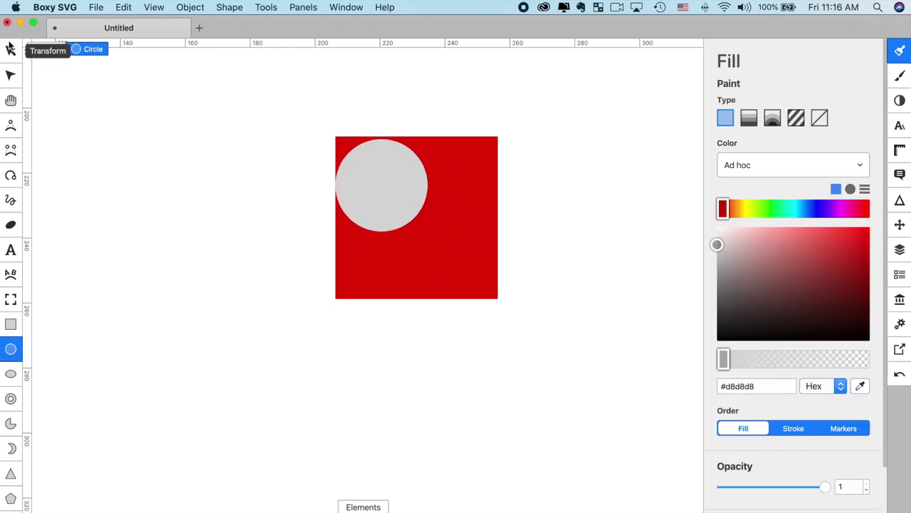
click(11, 47)
drag(396, 189, 435, 214)
click(583, 225)
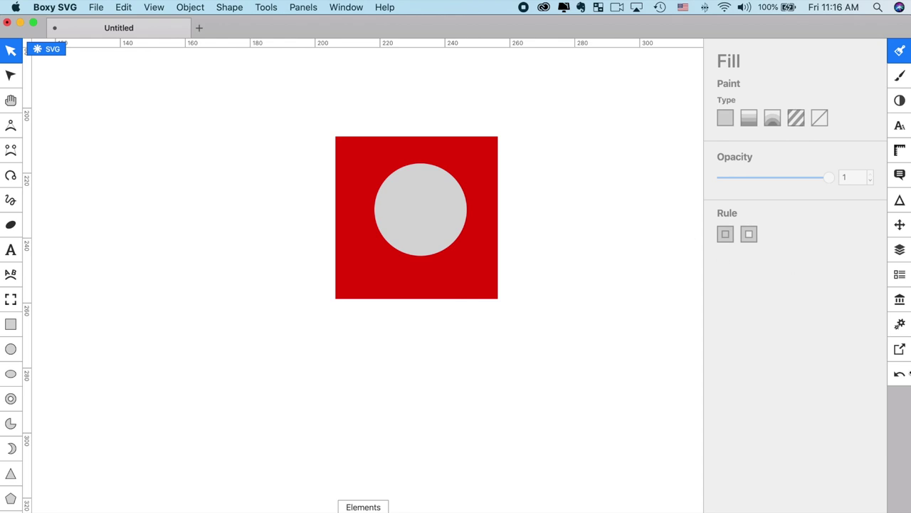
Step: Export the drawing in SVG format as 000 box circle.svg to the SVG and Tinkercad folder
click(901, 349)
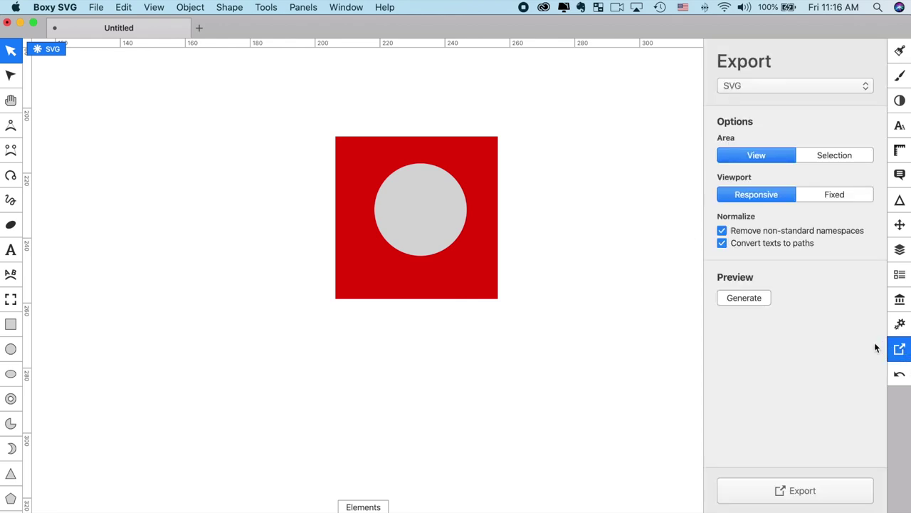
click(799, 498)
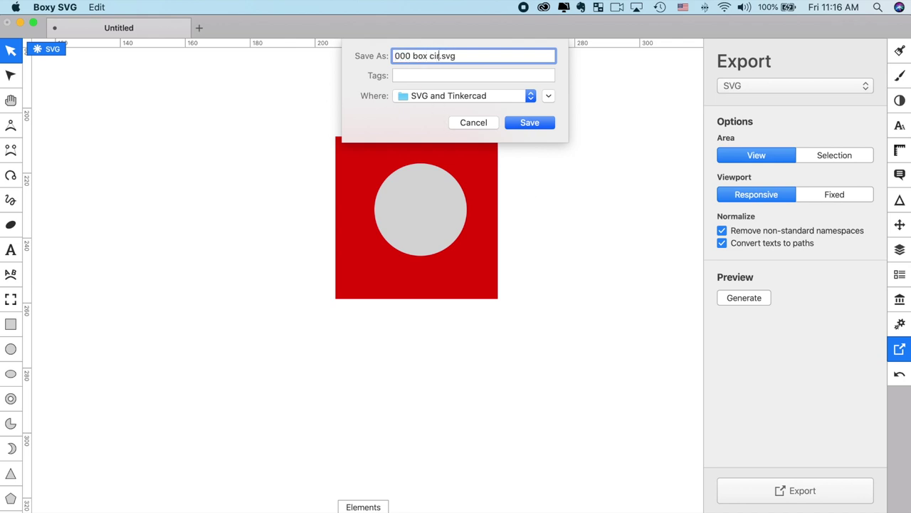
click(529, 123)
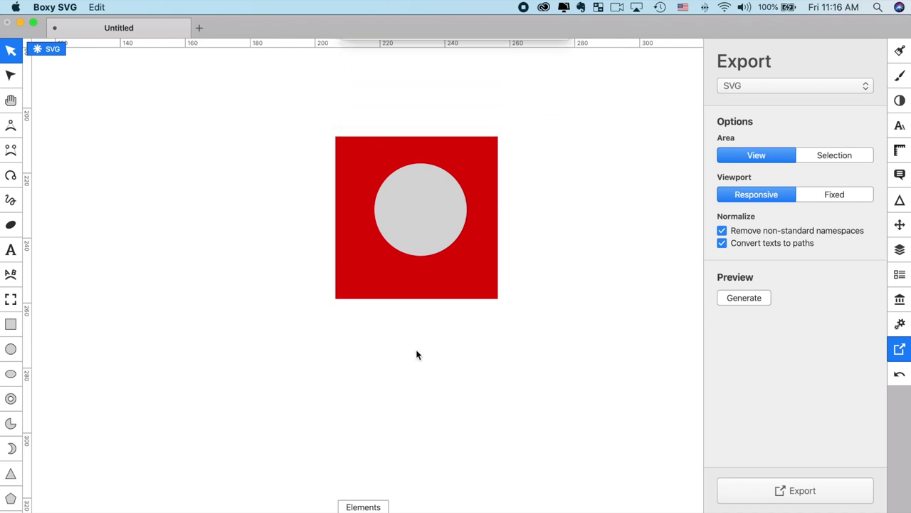
Step: Switch to Tinkercad and import 000 box circle.svg from the SVG and Tinkercad folder, centered on Art
key(super+Tab)
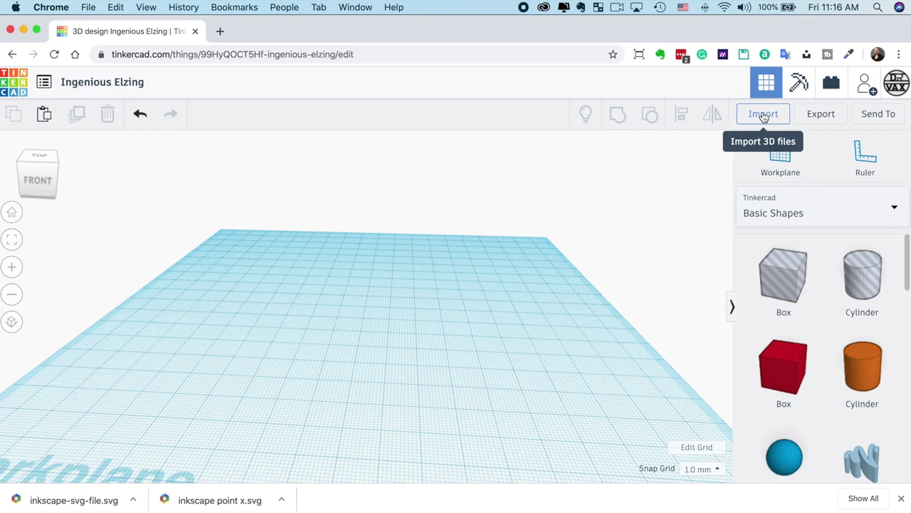
click(764, 115)
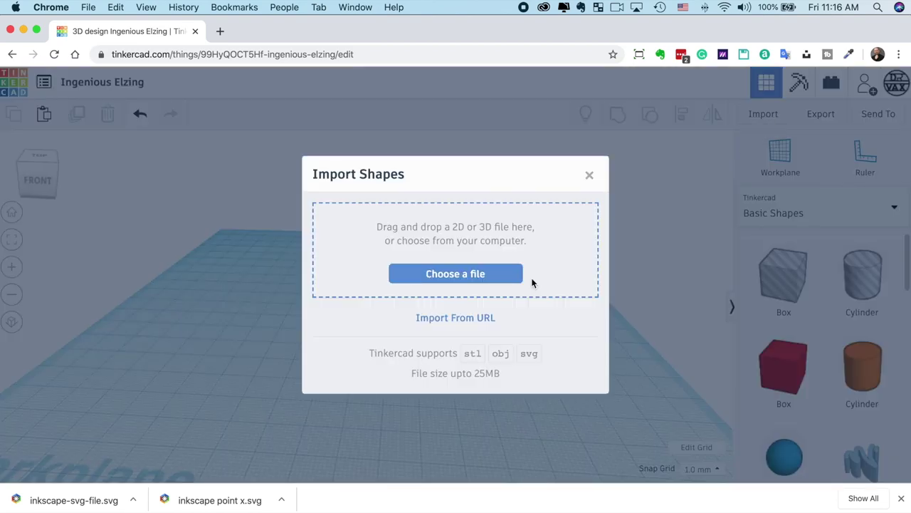
click(476, 273)
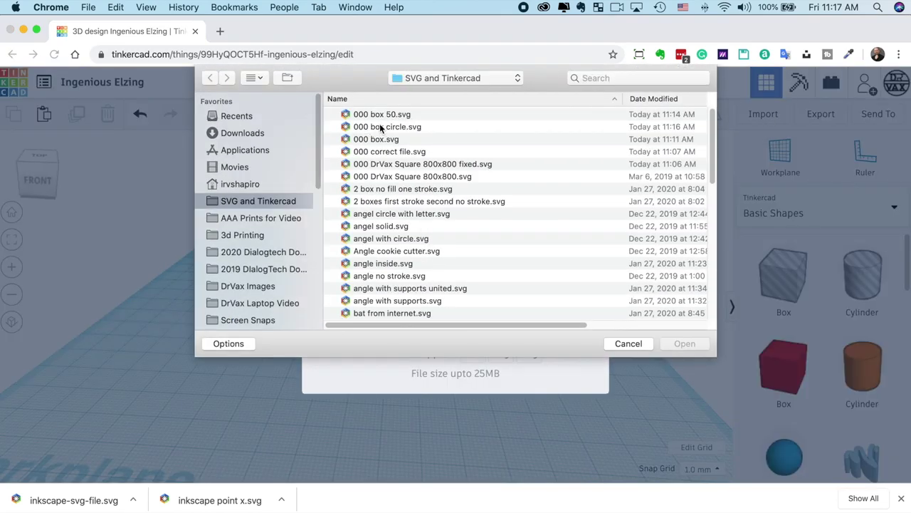
click(381, 128)
click(682, 344)
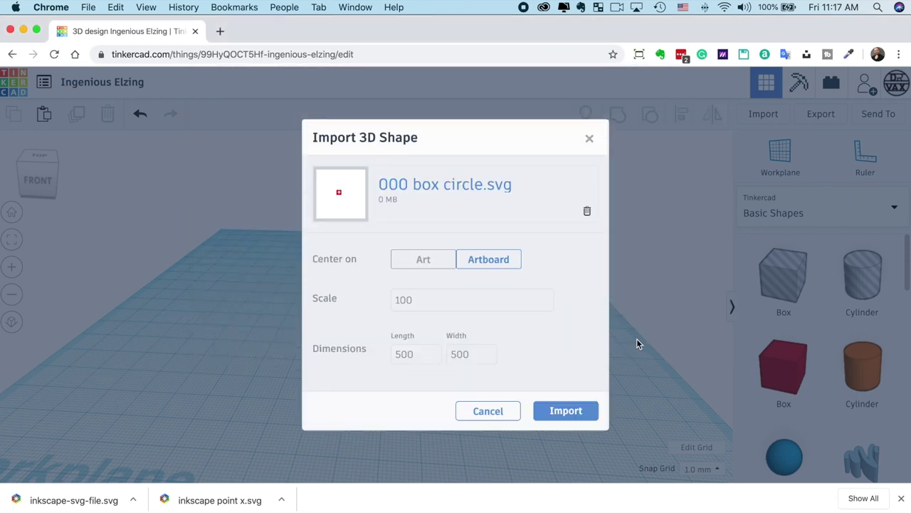
click(433, 269)
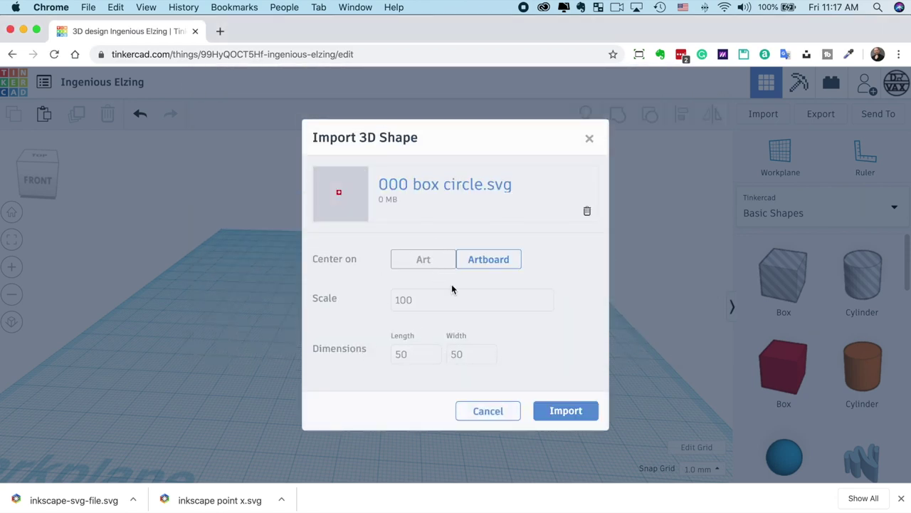
click(581, 415)
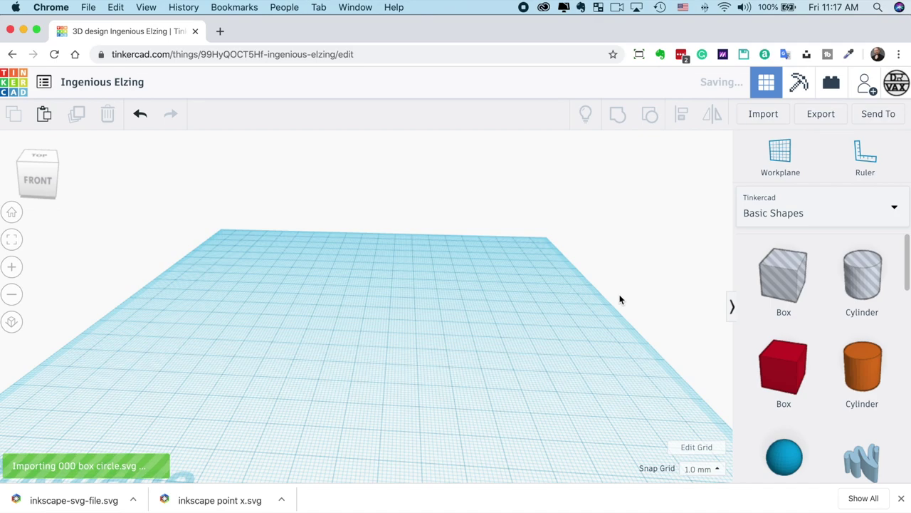
Step: Inspect the imported box with the round opening, delete it from the workplane, and switch back to Boxy SVG
right_drag(560, 269, 563, 326)
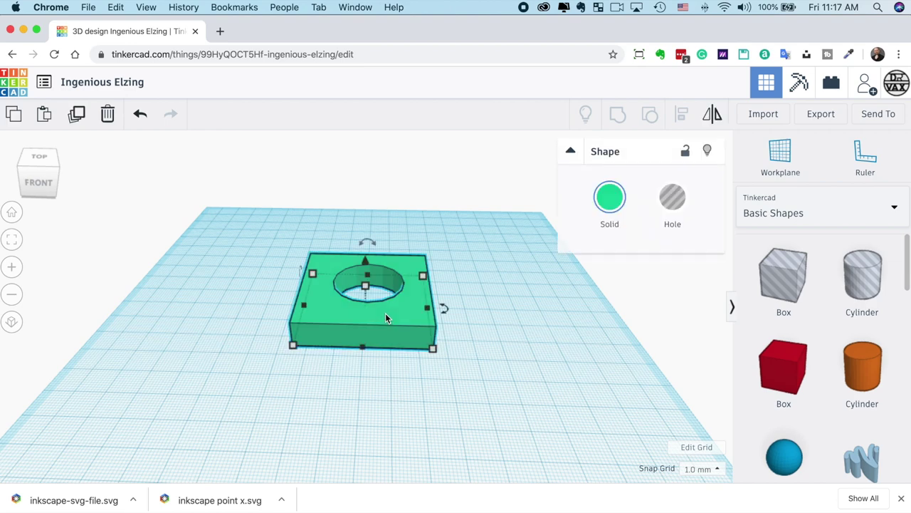
key(Delete)
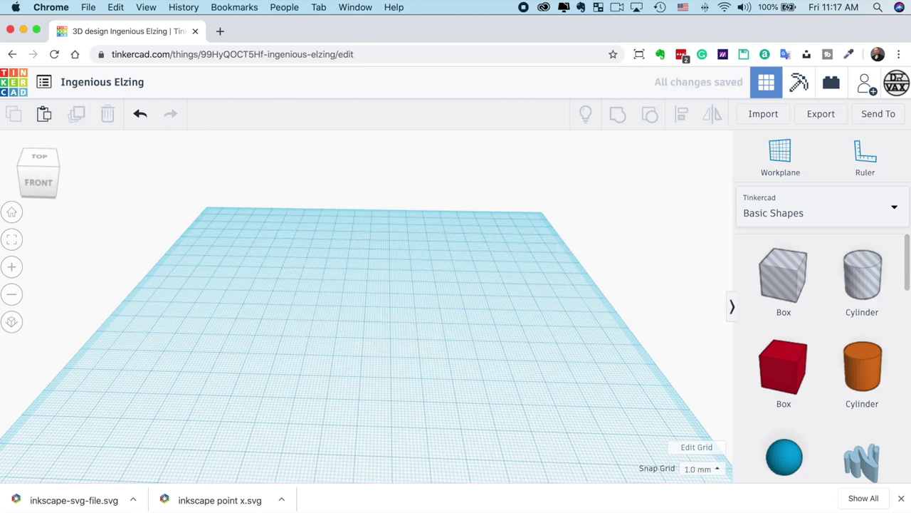
key(super+Tab)
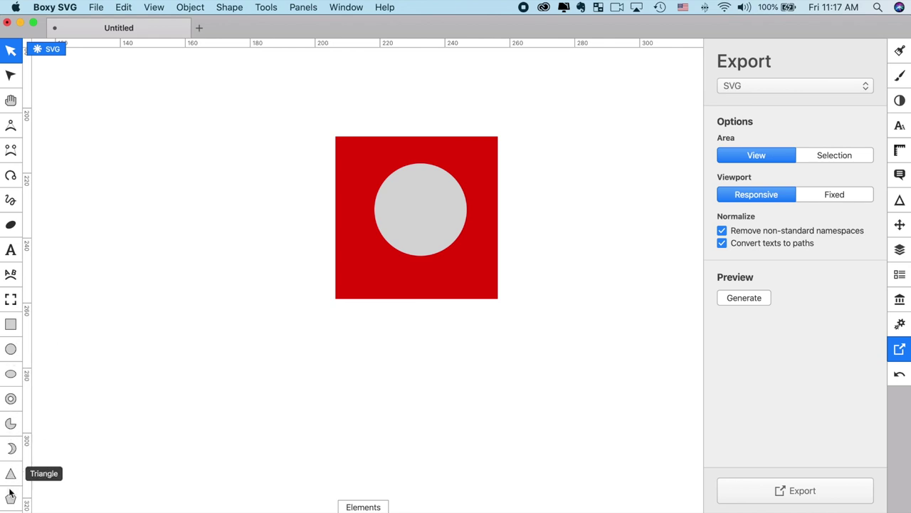
Step: Draw a cog over the grey circle and fill it with dark blue #2c21a0
scroll(7, 477, down, 5)
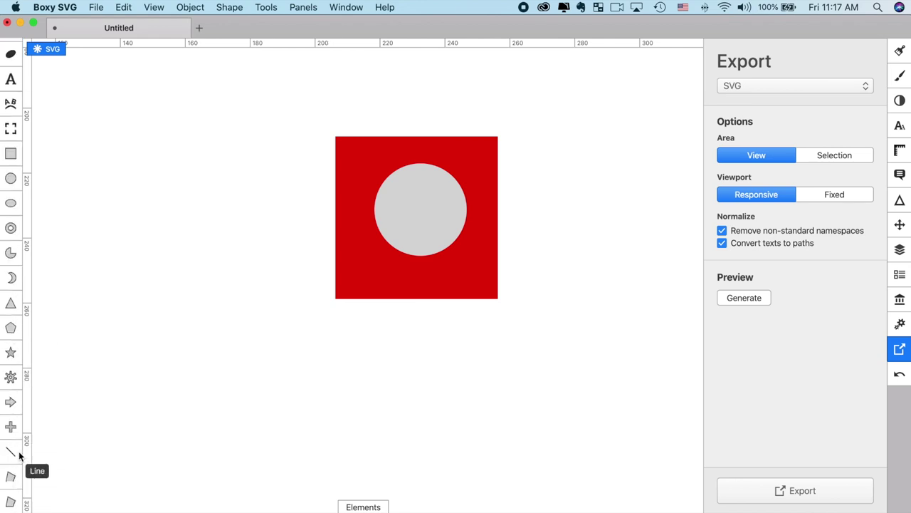
click(10, 379)
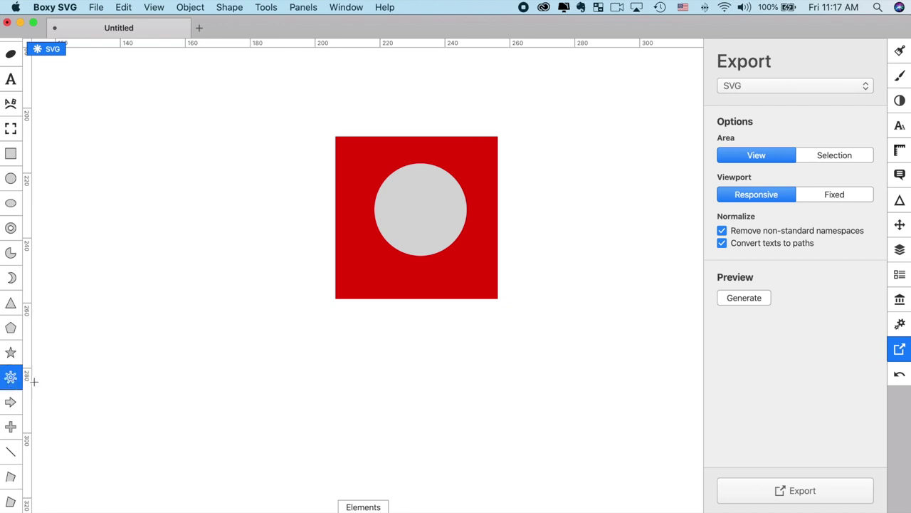
drag(412, 192, 439, 222)
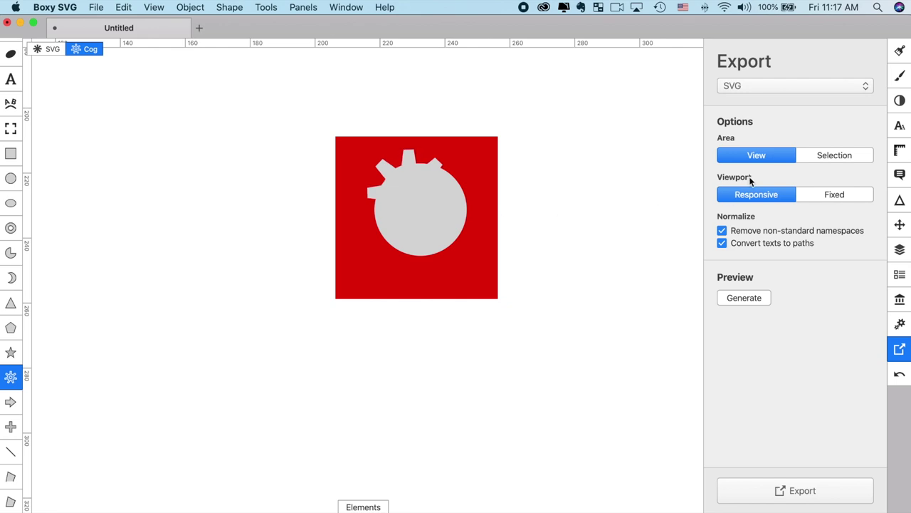
click(900, 51)
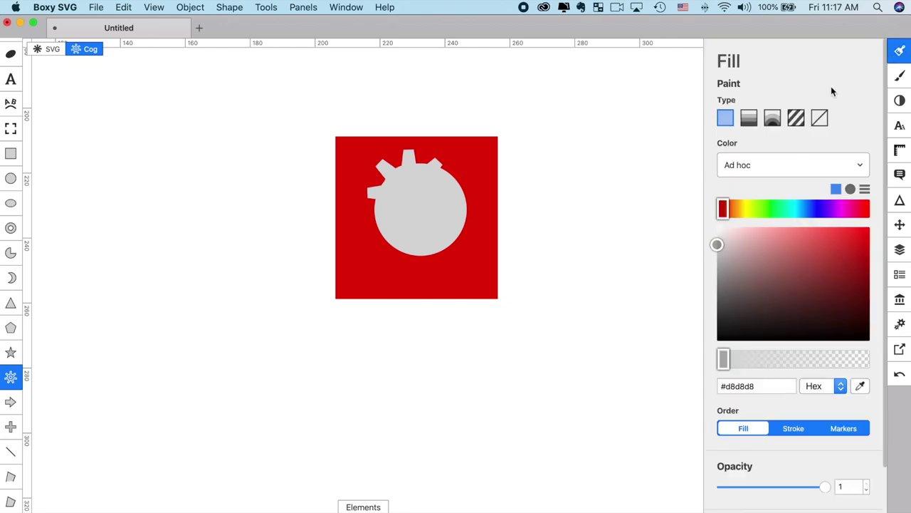
click(819, 210)
click(839, 270)
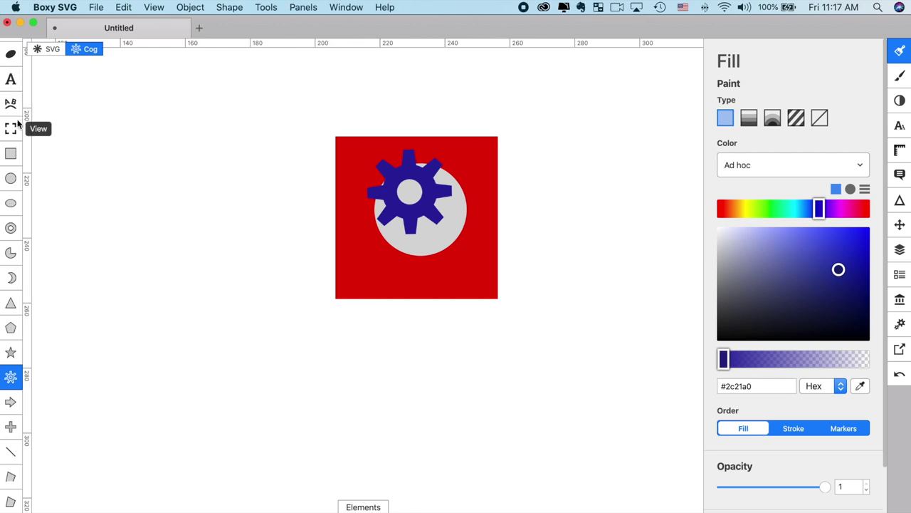
Step: Shrink the blue cog and position it fully inside the grey circle near its centre, then clear the selection
scroll(18, 123, up, 5)
click(17, 56)
click(398, 214)
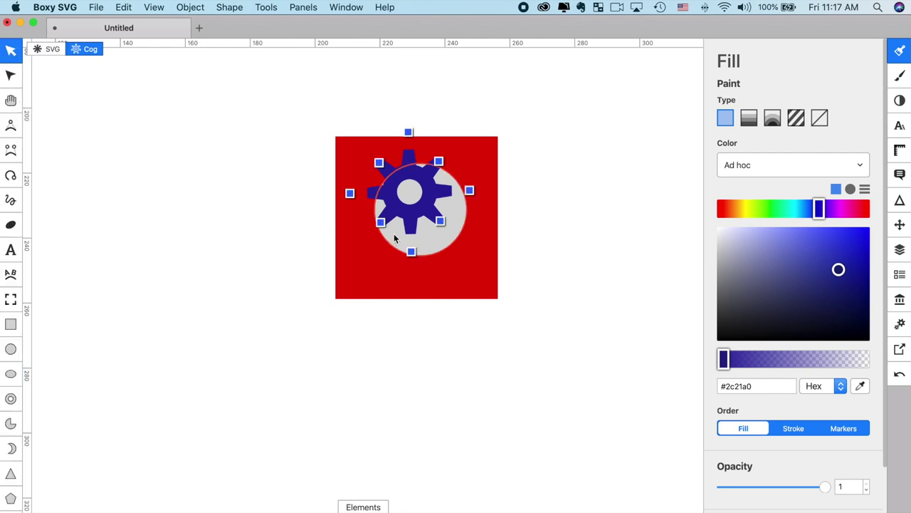
drag(430, 200, 443, 217)
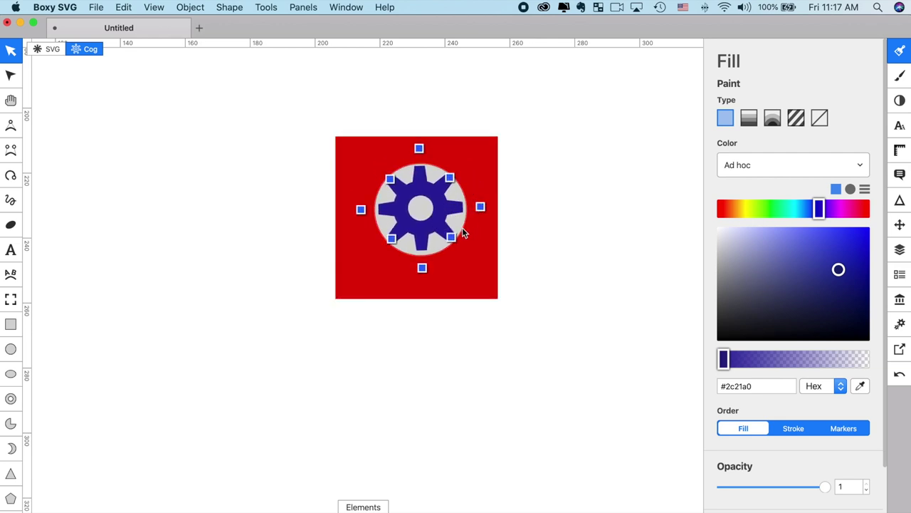
click(423, 269)
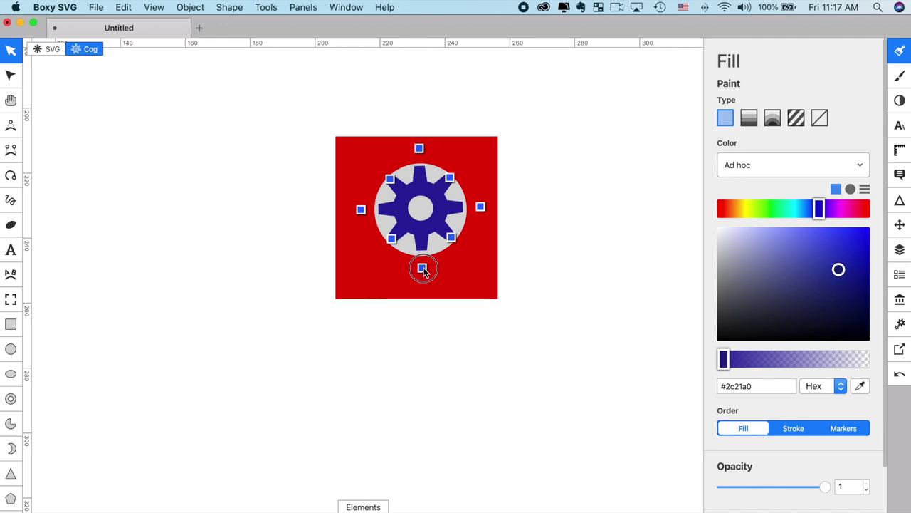
drag(423, 269, 423, 245)
drag(435, 200, 434, 211)
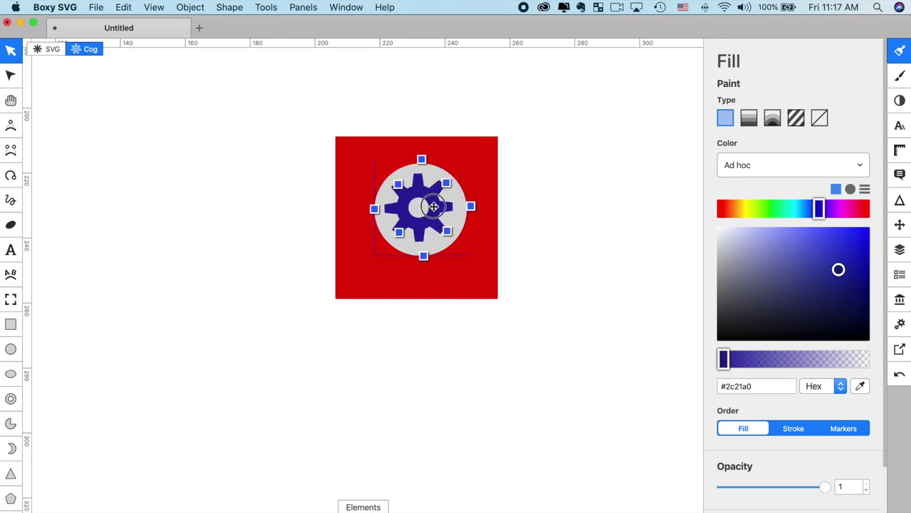
click(581, 207)
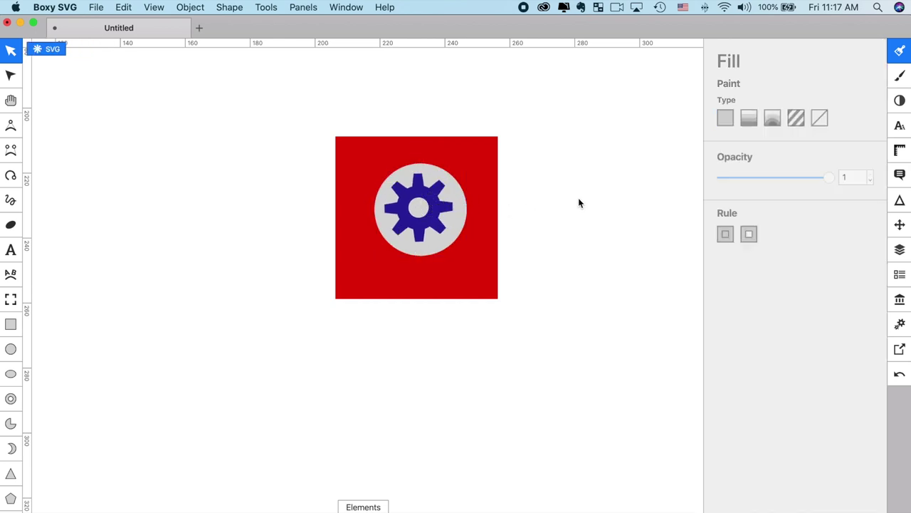
Step: Export the drawing in SVG format as 000 box circle cog.svg to the SVG and Tinkercad folder
click(903, 350)
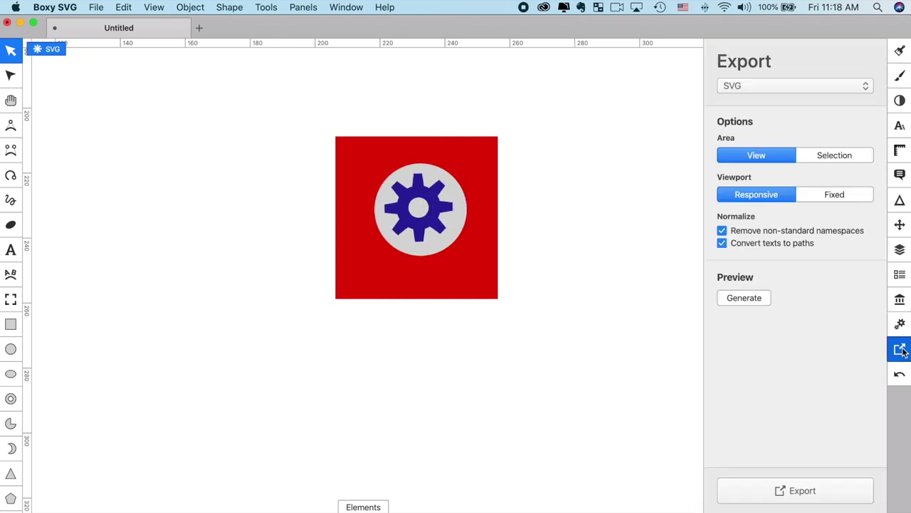
click(758, 490)
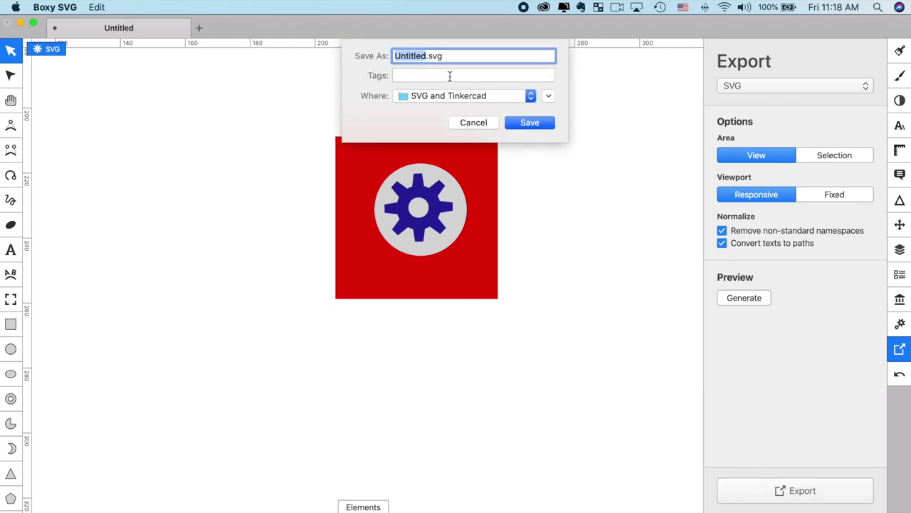
text(000)
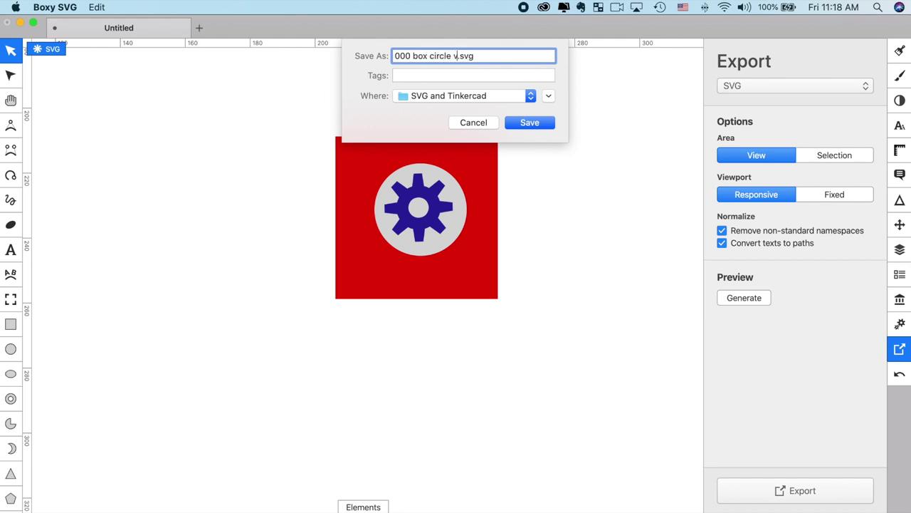
text(box circle cog)
click(545, 123)
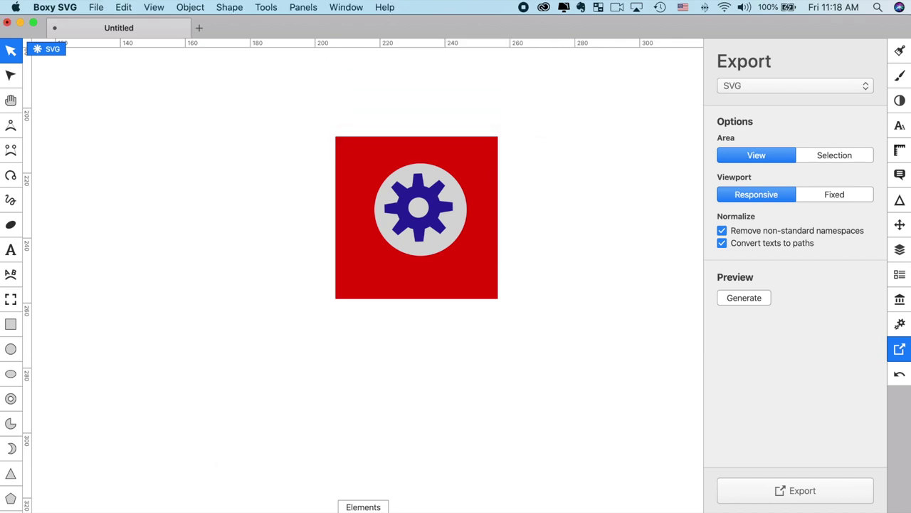
Step: Switch to Tinkercad and import 000 box circle cog.svg from the SVG and Tinkercad folder, centered on Art
key(super+Tab)
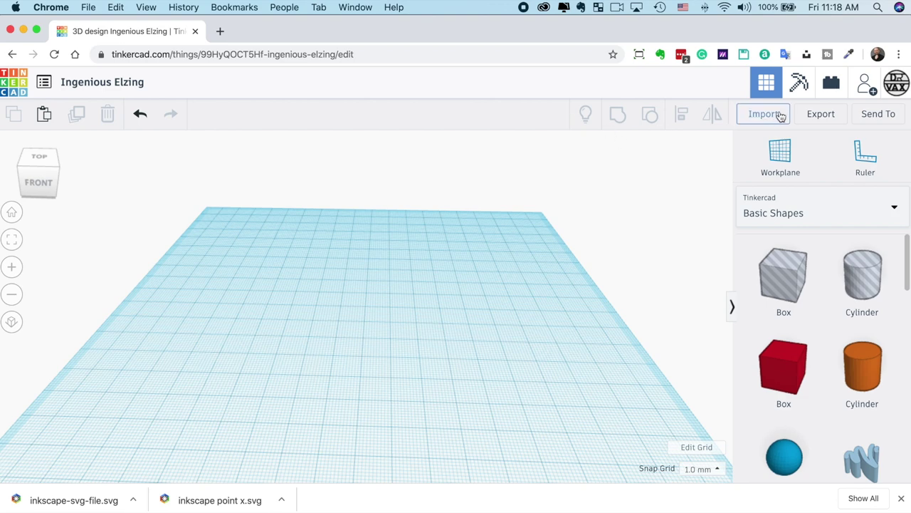
click(761, 114)
click(448, 274)
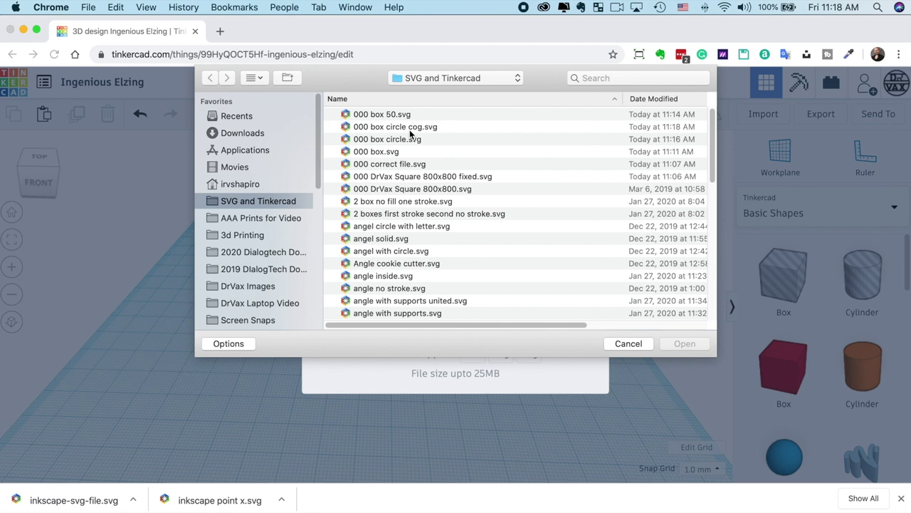
click(410, 129)
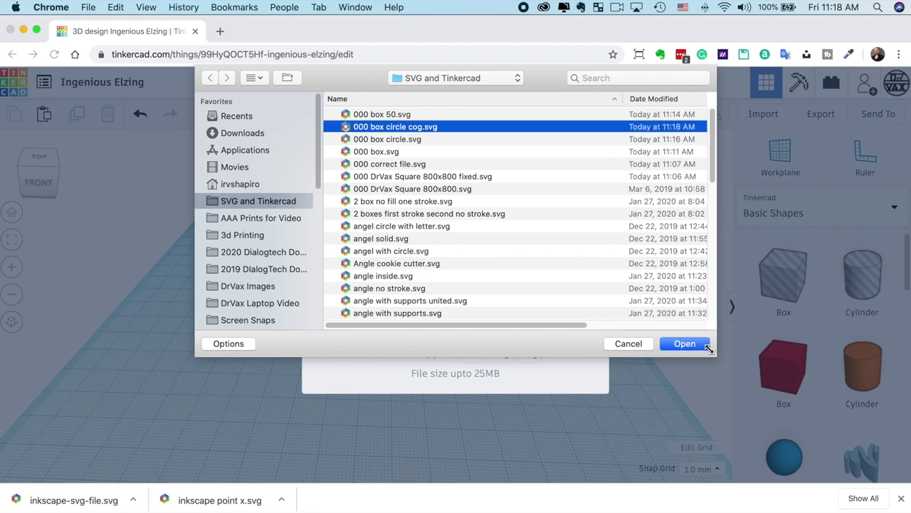
click(705, 345)
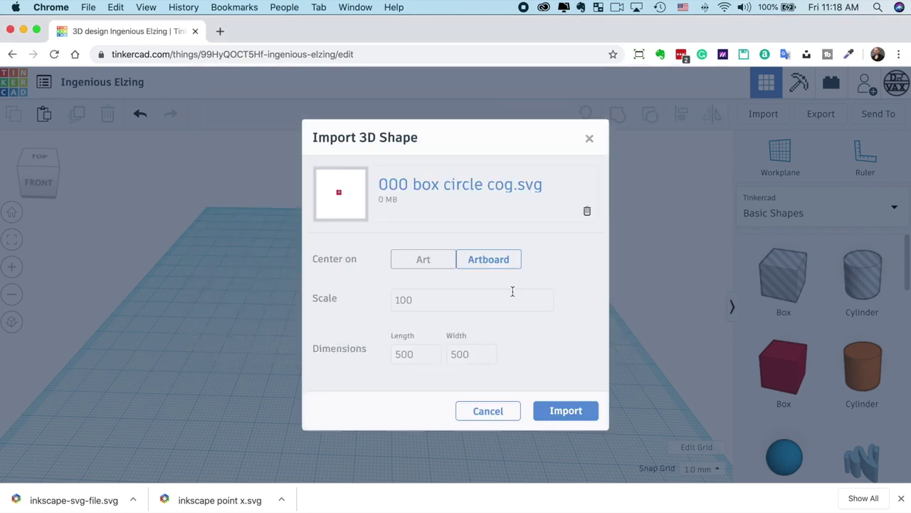
click(424, 261)
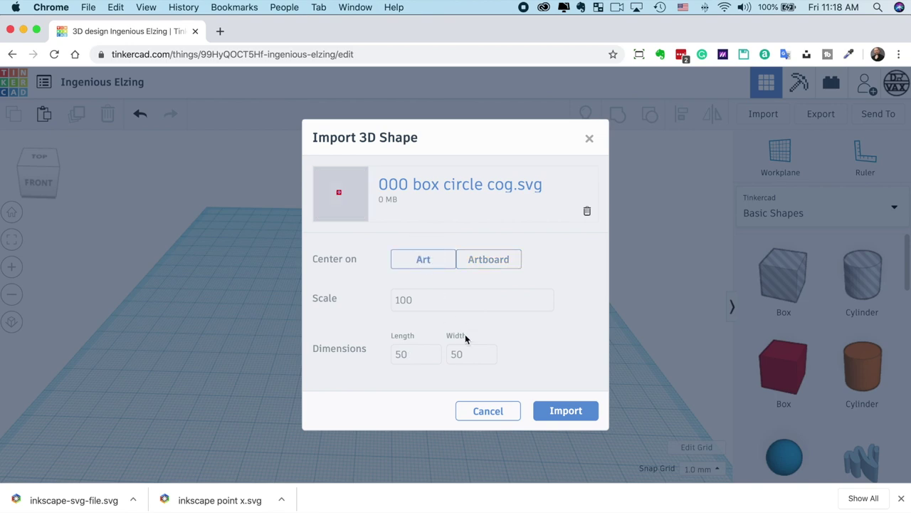
click(566, 413)
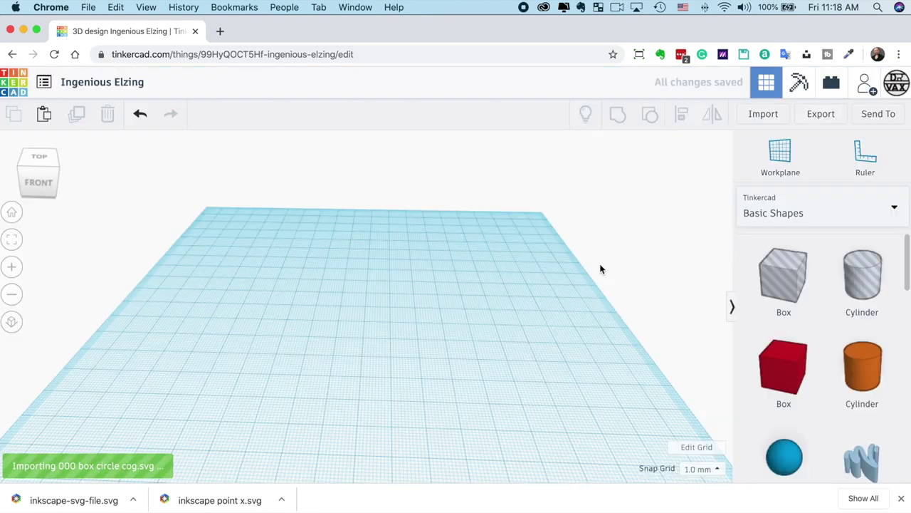
Step: Switch to Boxy SVG and move the blue cog out of the grey circle so it overlaps the red square's right edge near the lower corner
right_drag(600, 256, 600, 354)
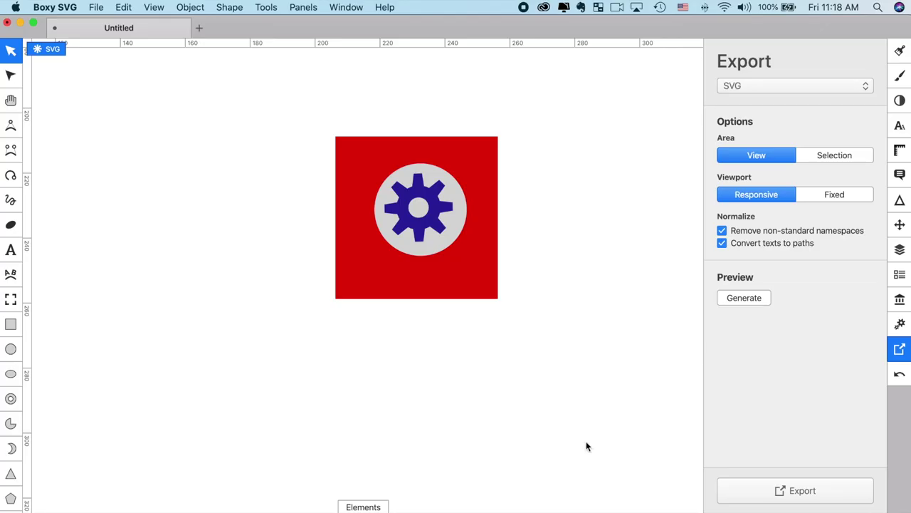
click(903, 251)
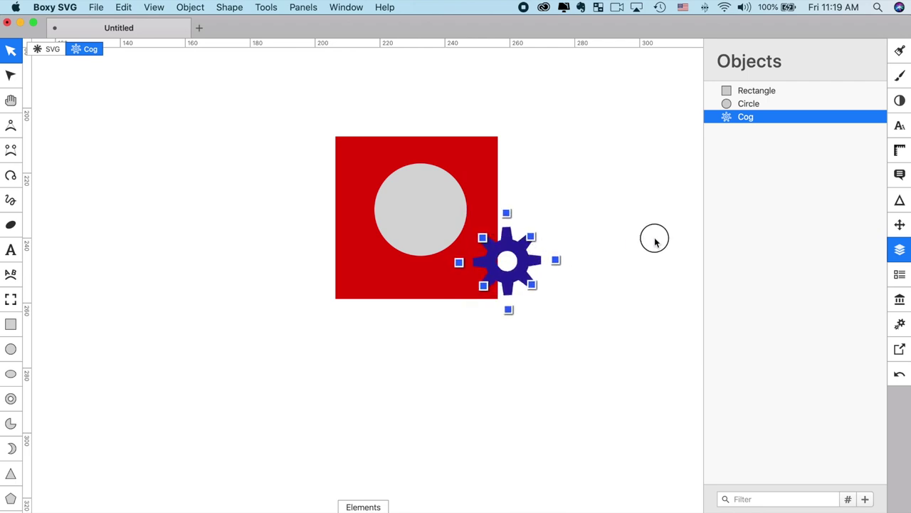
click(656, 241)
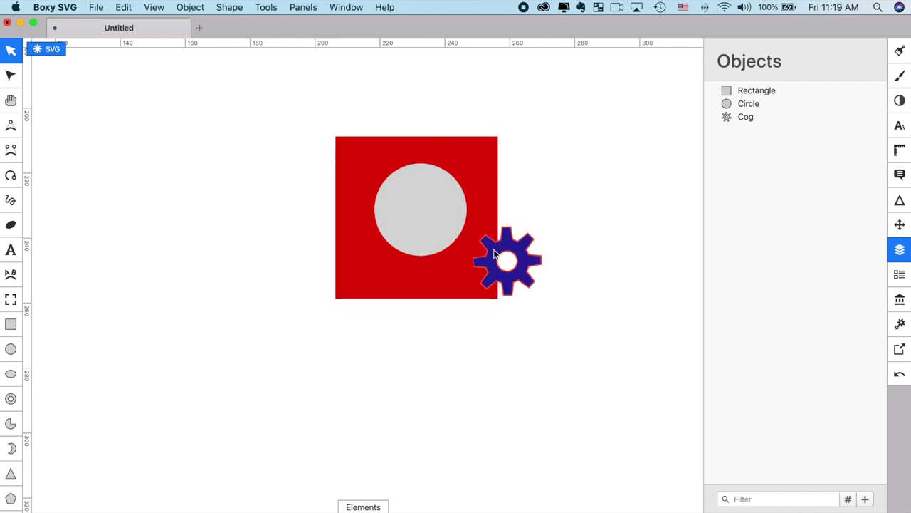
Step: Unite the red rectangle and the cog into a single path, and check the result in the object list
click(488, 193)
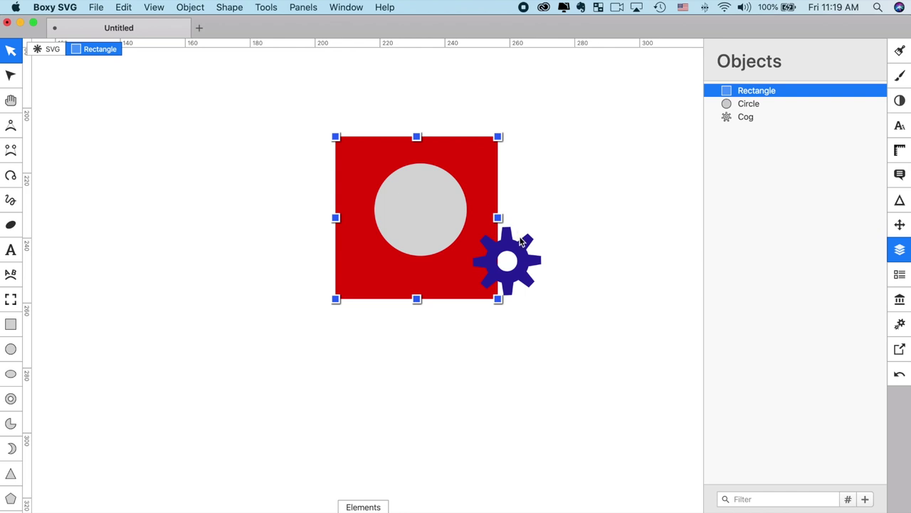
shift+click(523, 246)
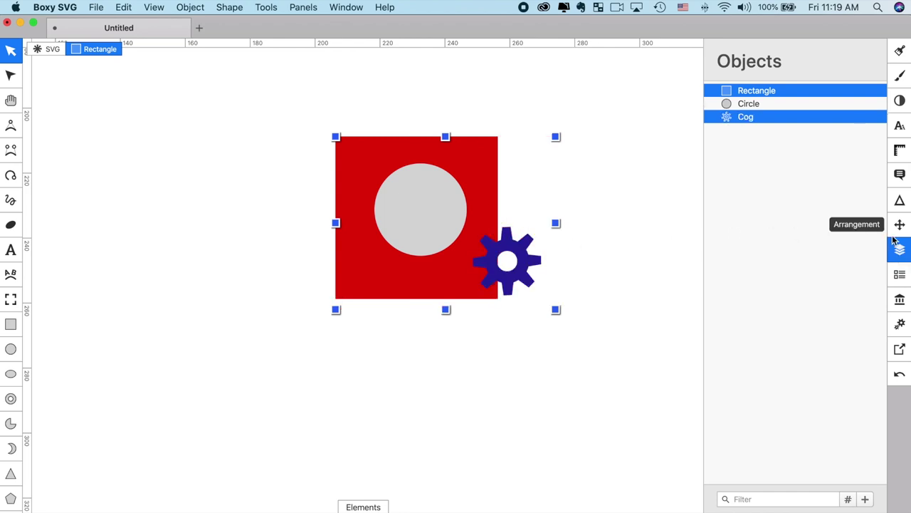
click(900, 201)
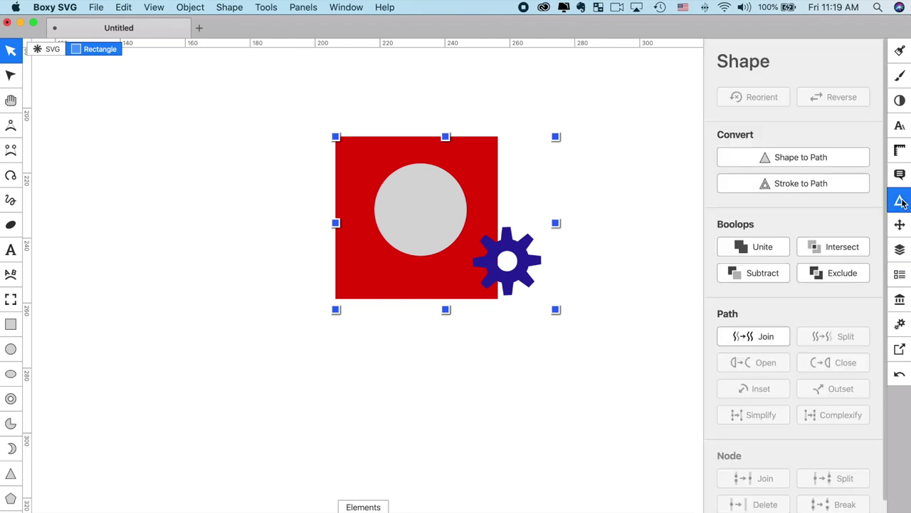
click(747, 247)
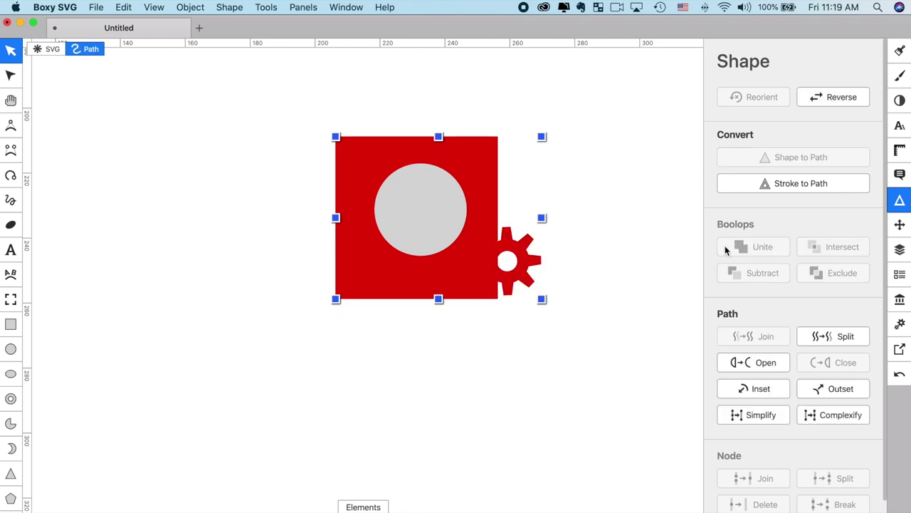
click(609, 267)
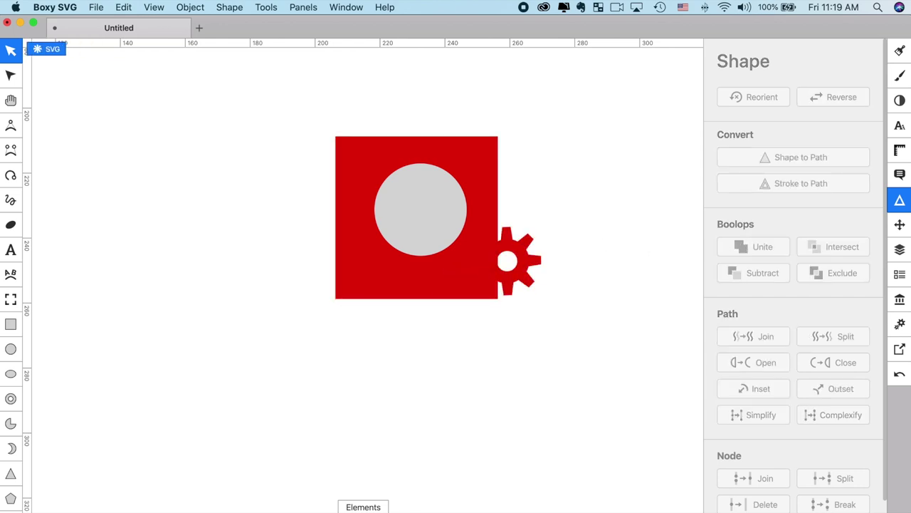
click(901, 249)
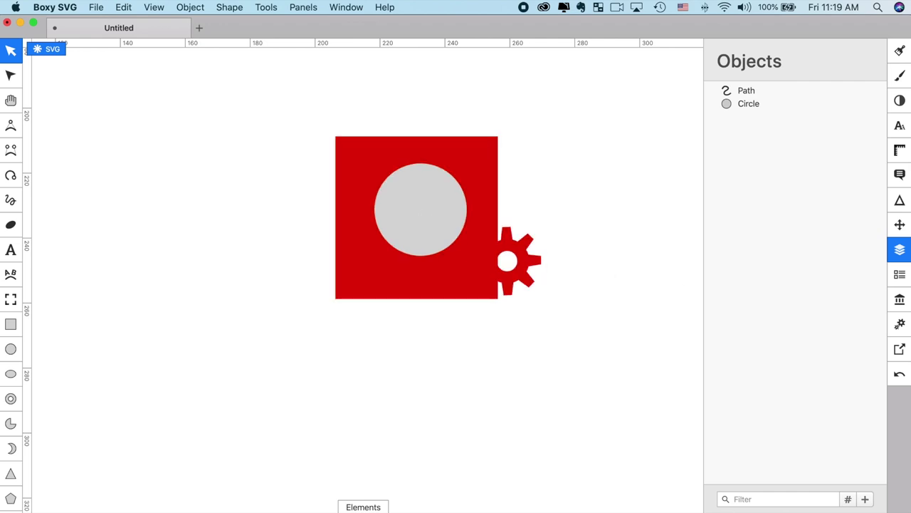
Step: Export the drawing in SVG format as 000 path hole.svg to the SVG and Tinkercad folder
click(902, 350)
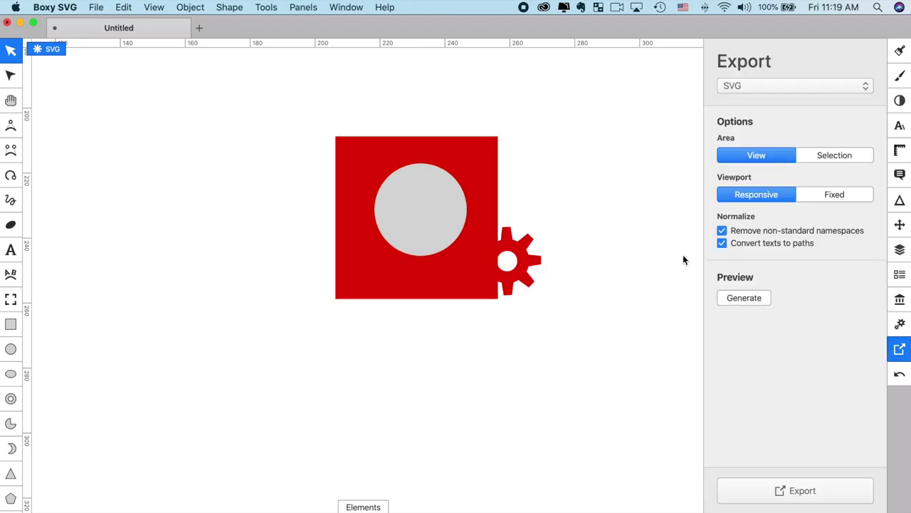
click(810, 492)
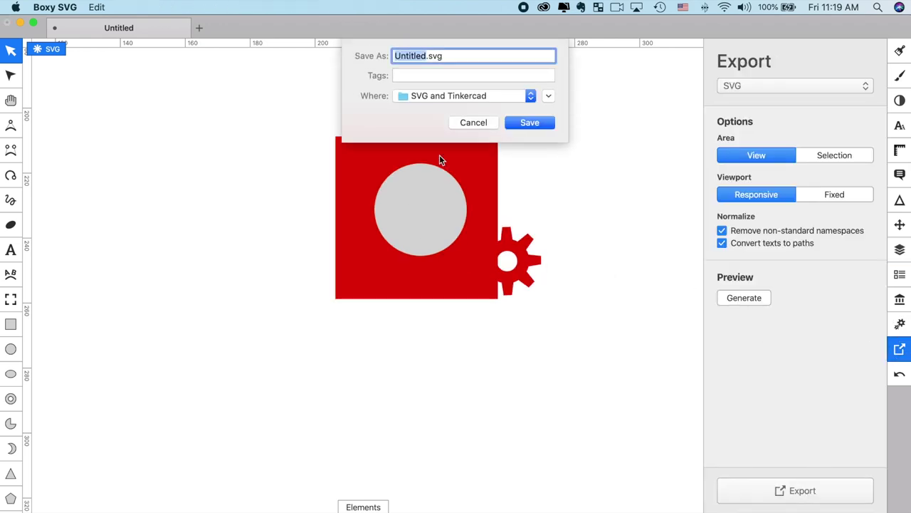
text(000 path ho)
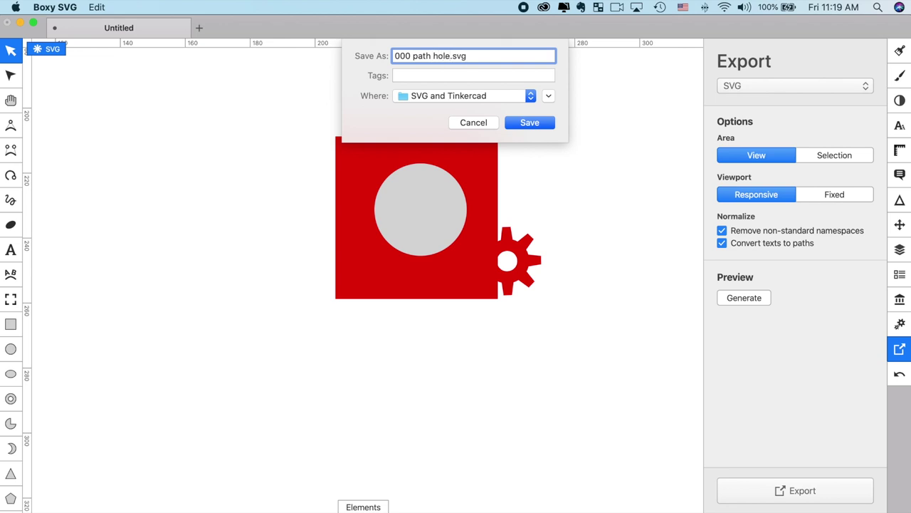
click(539, 126)
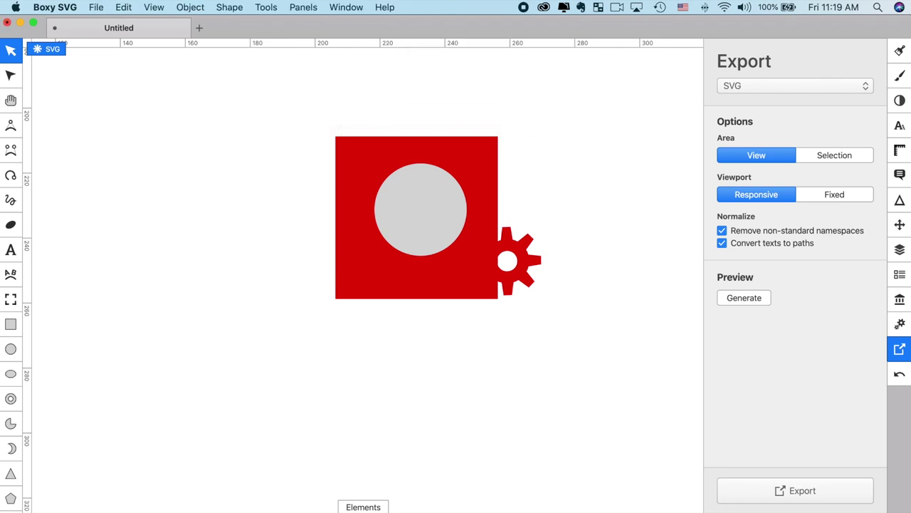
Step: Switch to Tinkercad and delete the imported box, circle and cog shape from the workplane
key(super+Tab)
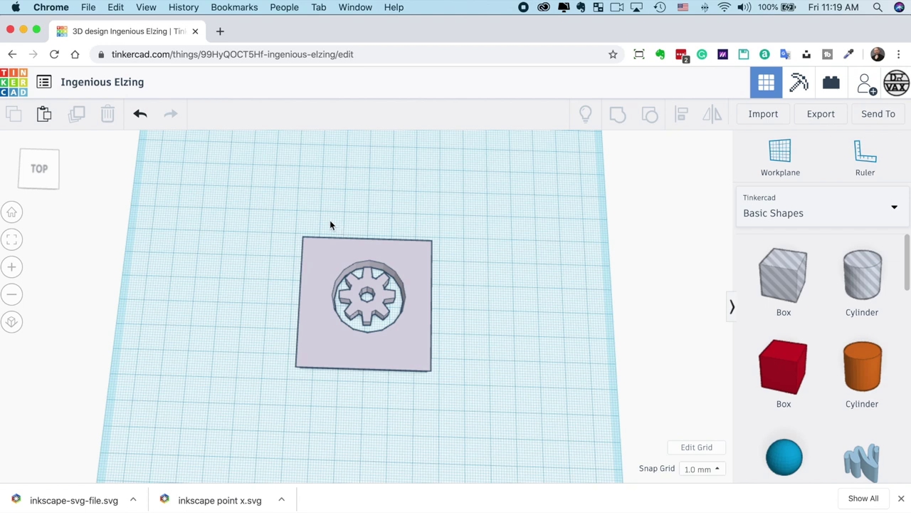
drag(270, 199, 537, 409)
key(Delete)
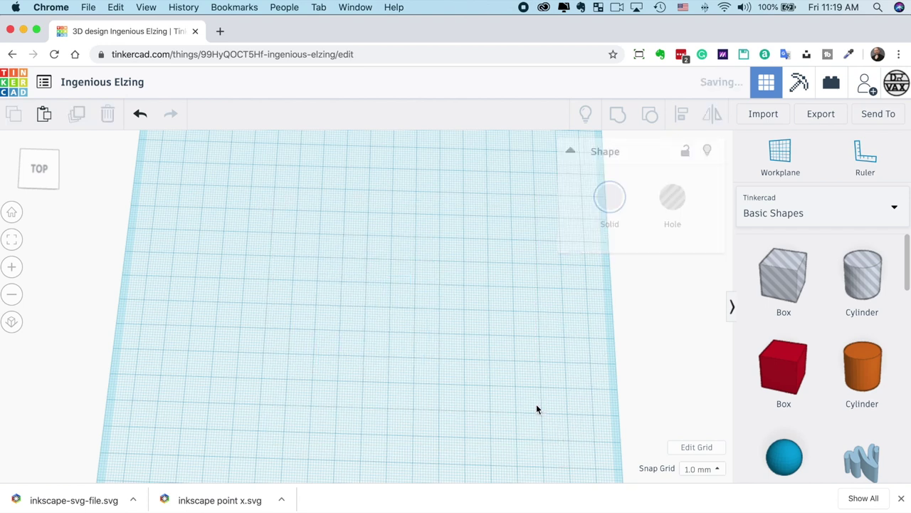
Step: Import 000 path hole.svg from the SVG and Tinkercad folder, centered on Art
click(750, 115)
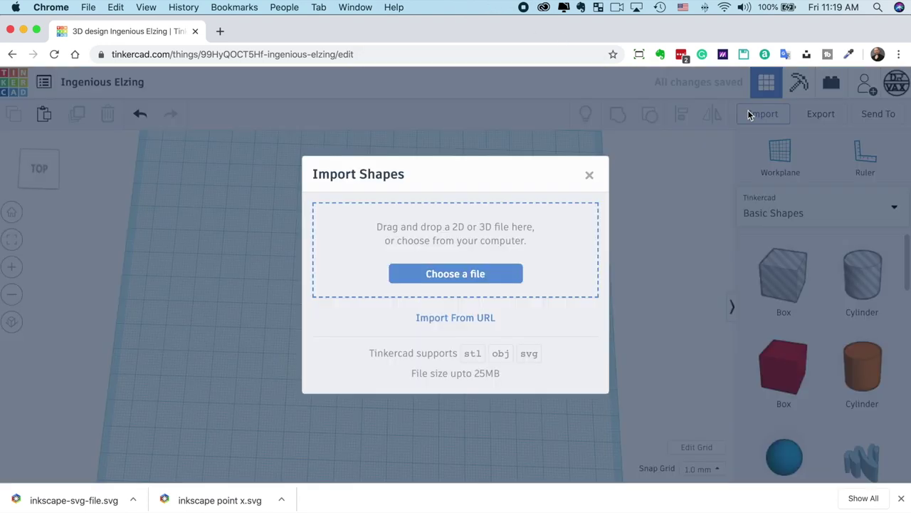
click(456, 274)
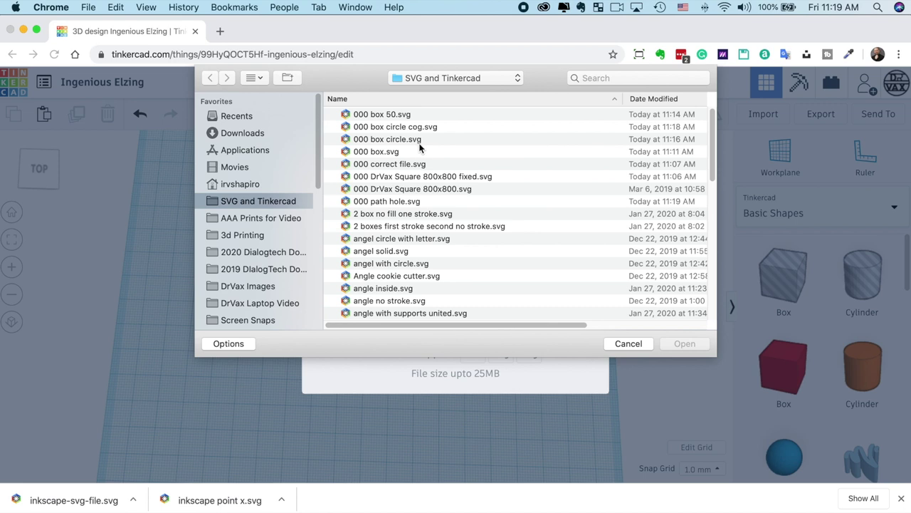
click(404, 201)
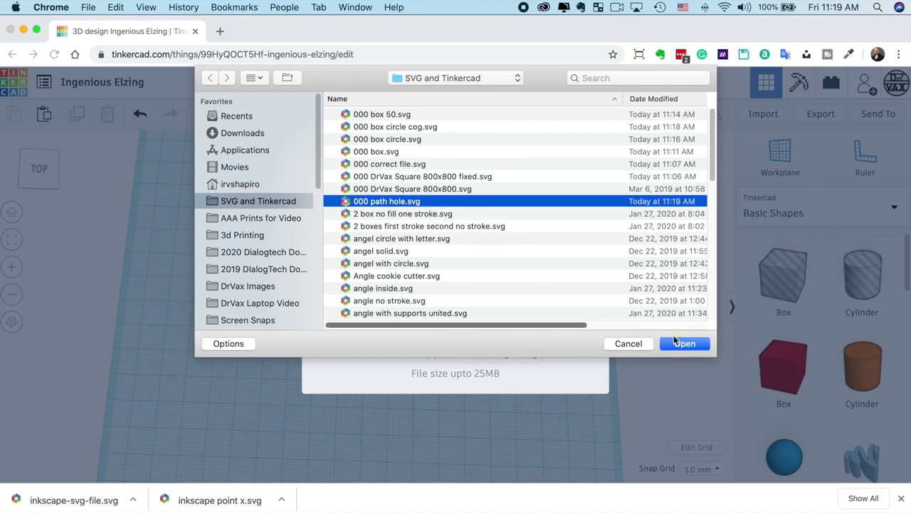
click(685, 343)
click(415, 261)
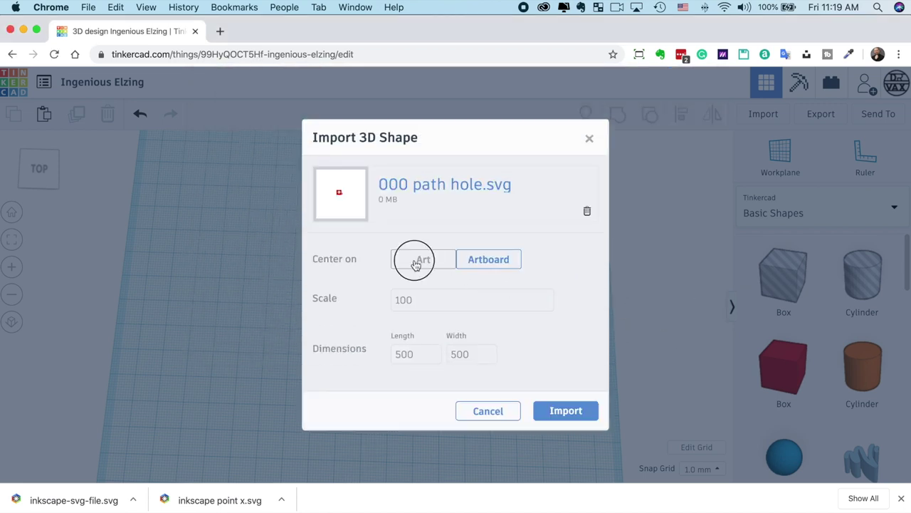
click(576, 416)
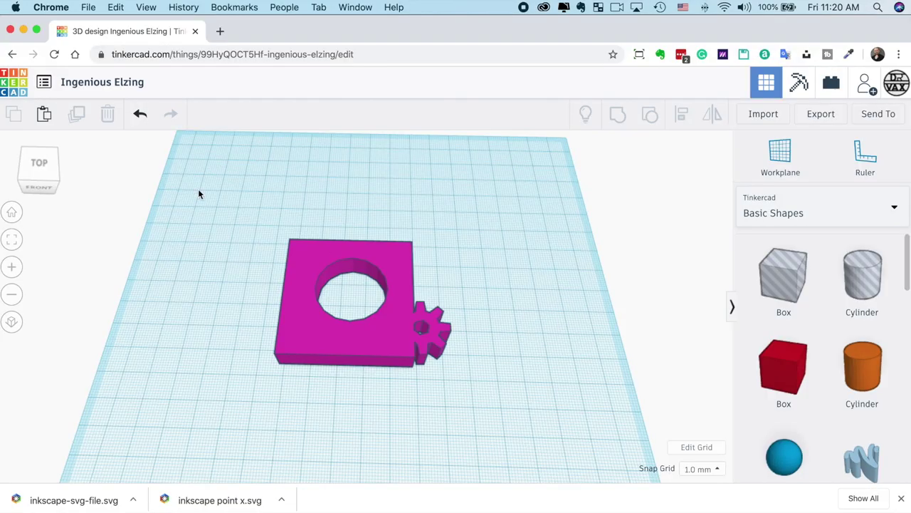
Step: Delete the imported shape in Tinkercad, and switch to Boxy SVG to delete the united path and the circle
drag(263, 200, 501, 384)
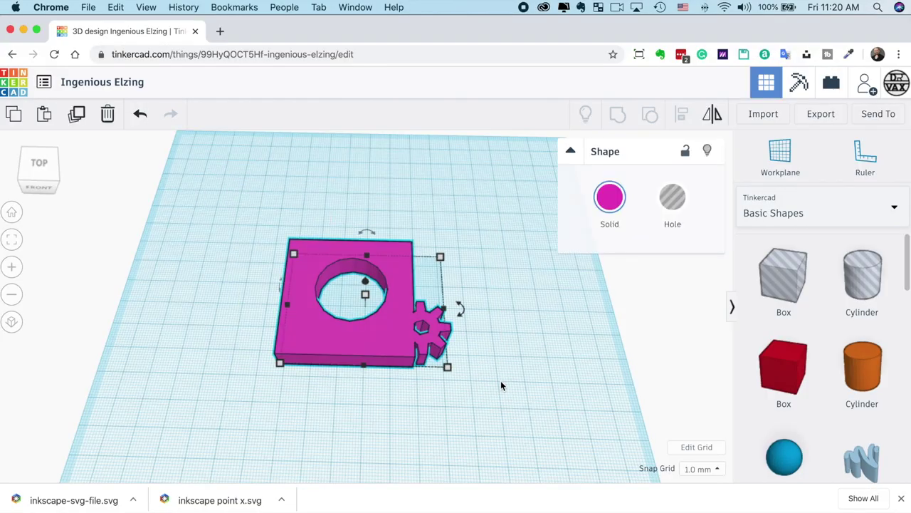
key(Delete)
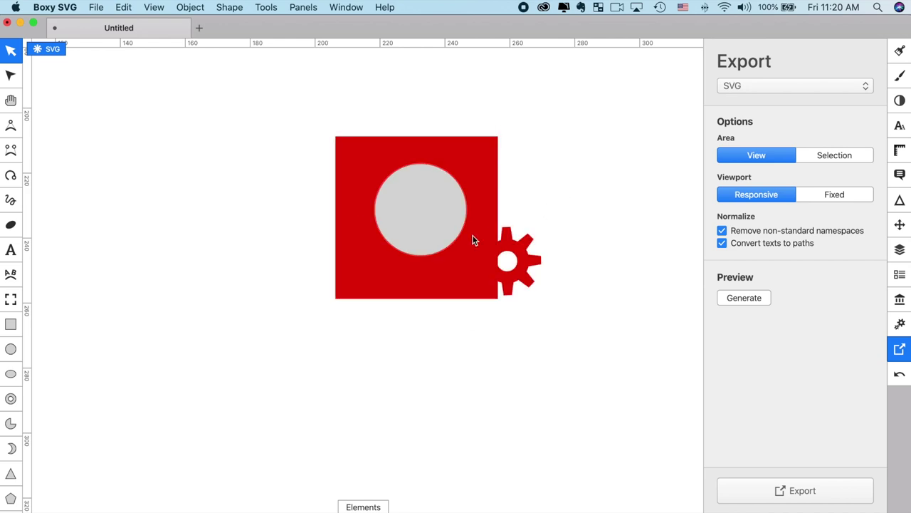
drag(304, 99, 620, 368)
key(Delete)
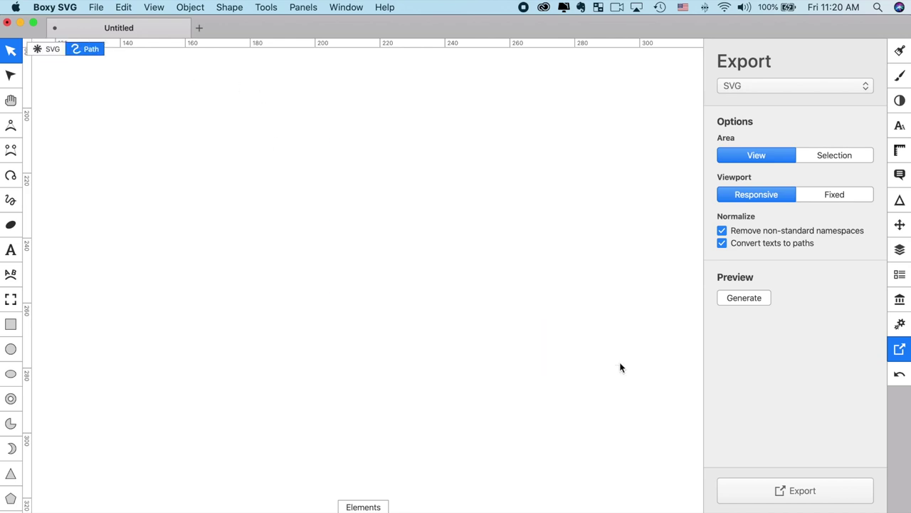
Step: Draw a rectangle about 52 by 41 units near the middle of the canvas and fill it with red #e90808
click(10, 326)
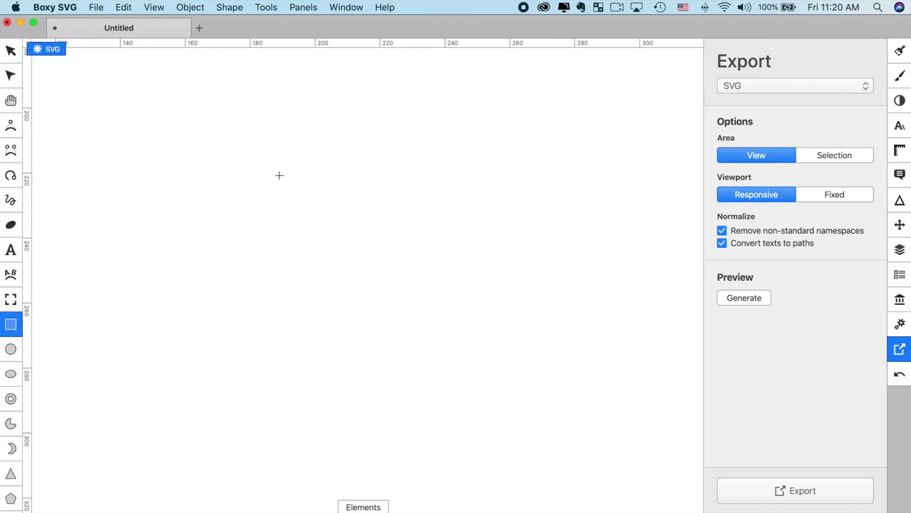
drag(250, 181, 420, 314)
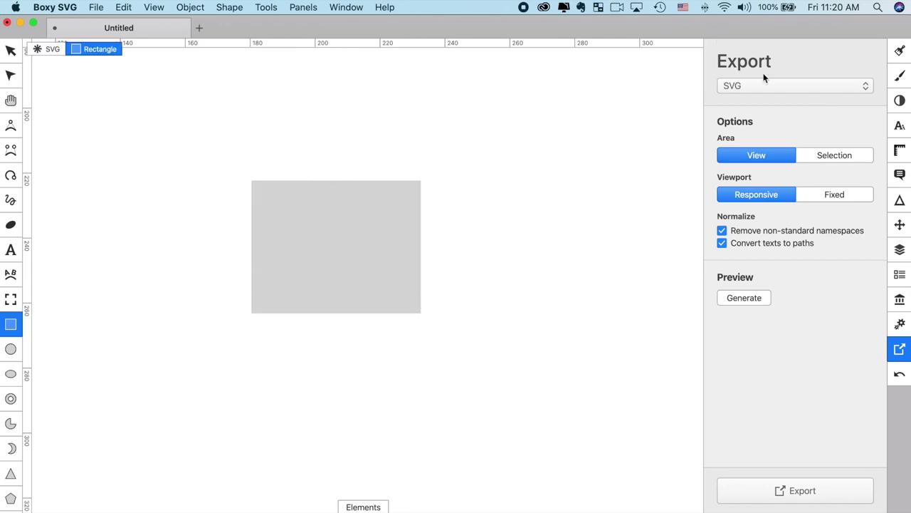
click(900, 51)
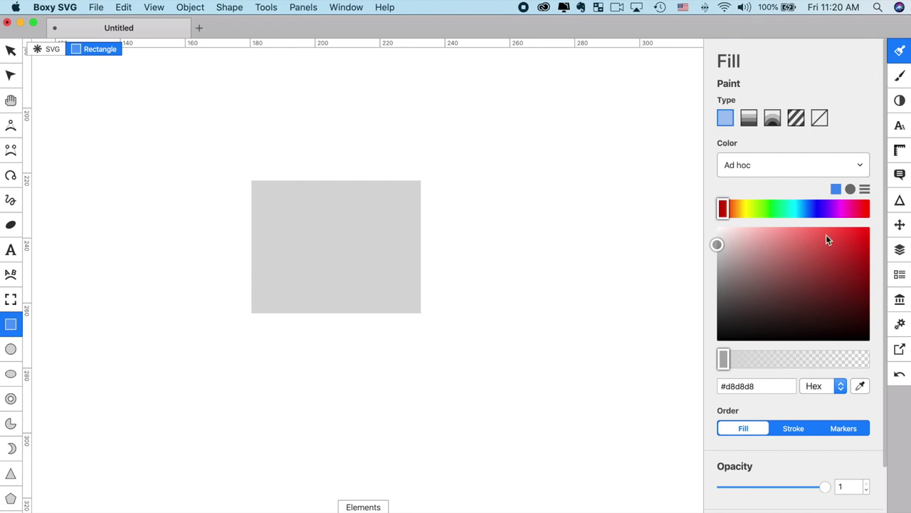
click(863, 241)
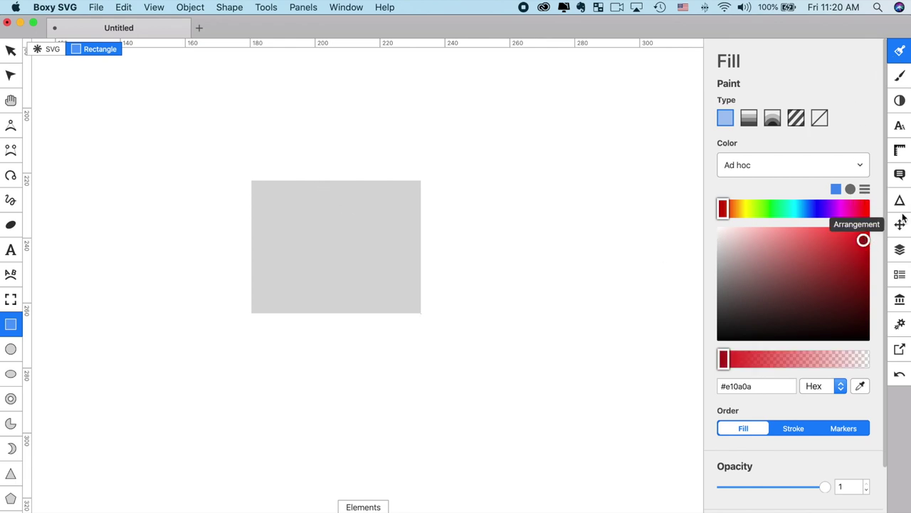
click(10, 50)
click(382, 293)
click(348, 247)
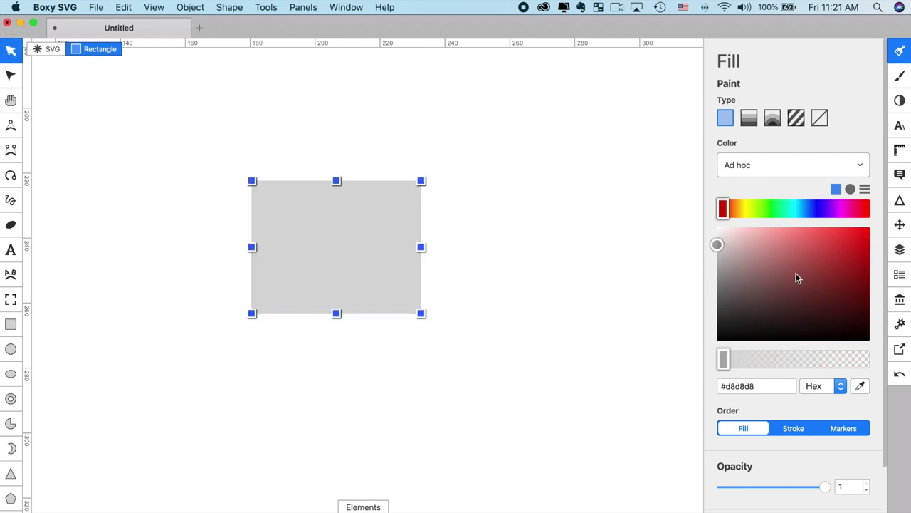
click(864, 237)
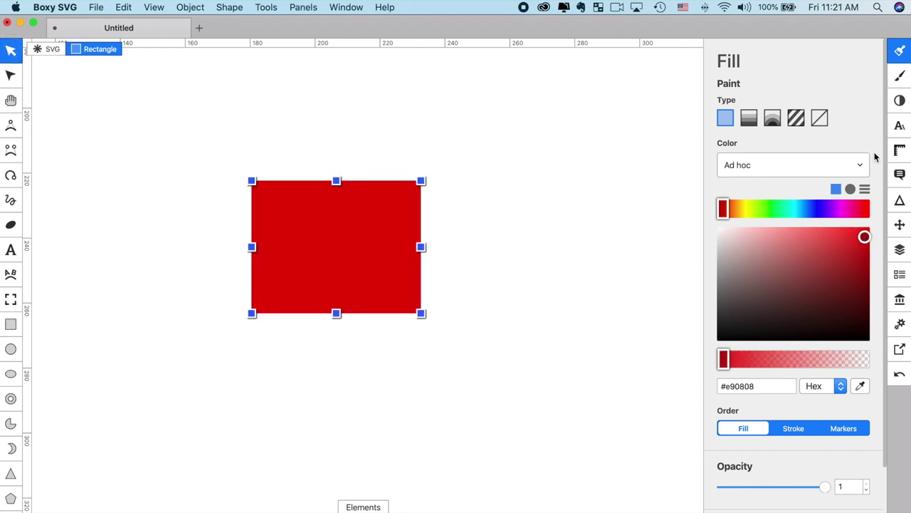
Step: Give the rectangle a solid lime green #b8ec0f stroke and no fill, and clear the selection
click(899, 76)
click(724, 119)
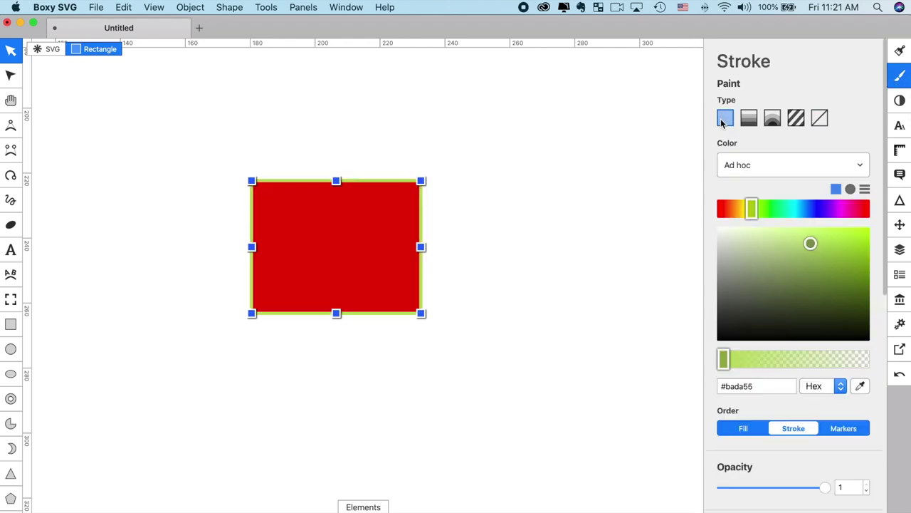
click(860, 237)
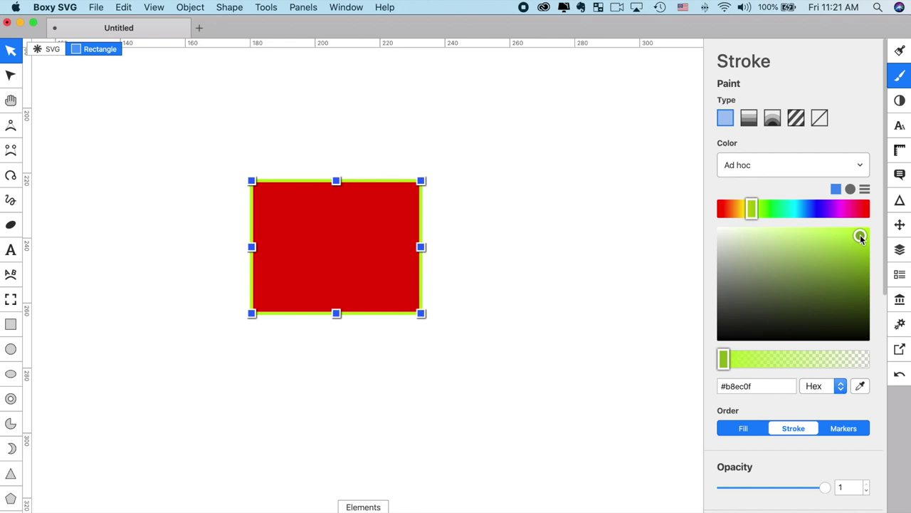
click(900, 50)
click(819, 119)
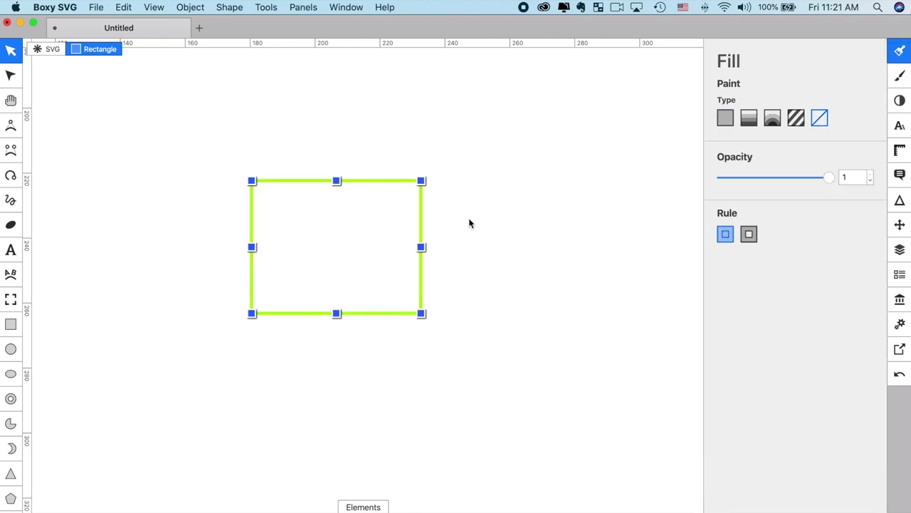
click(468, 223)
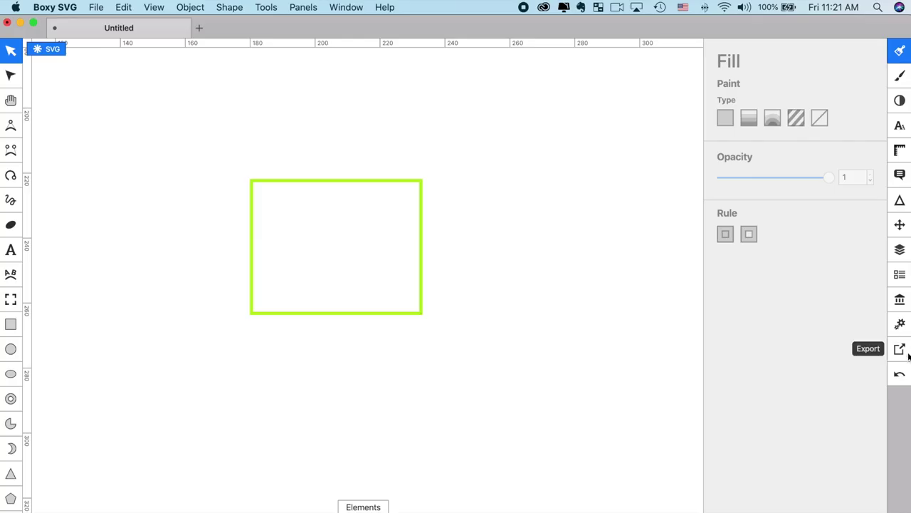
Step: Export the stroke-only rectangle as 000 box stroke.svg into the SVG and Tinkercad folder
click(905, 352)
click(773, 490)
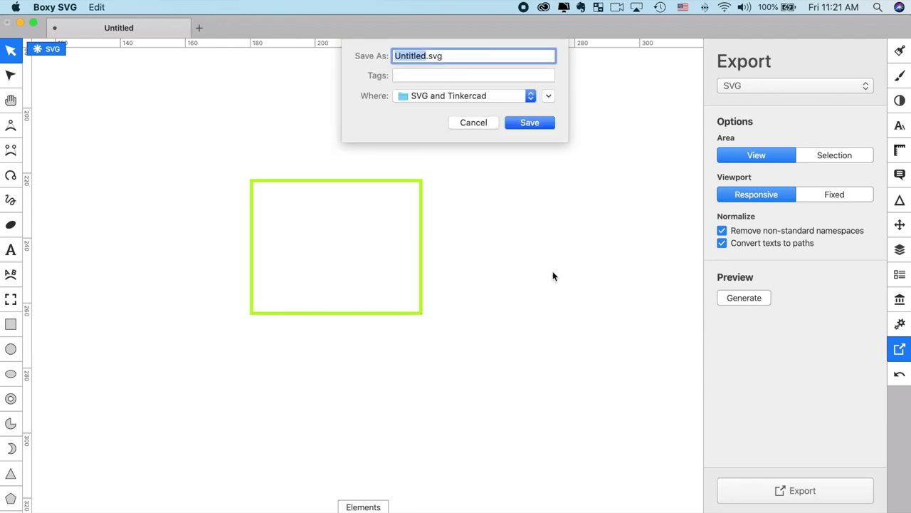
text(000 box strok)
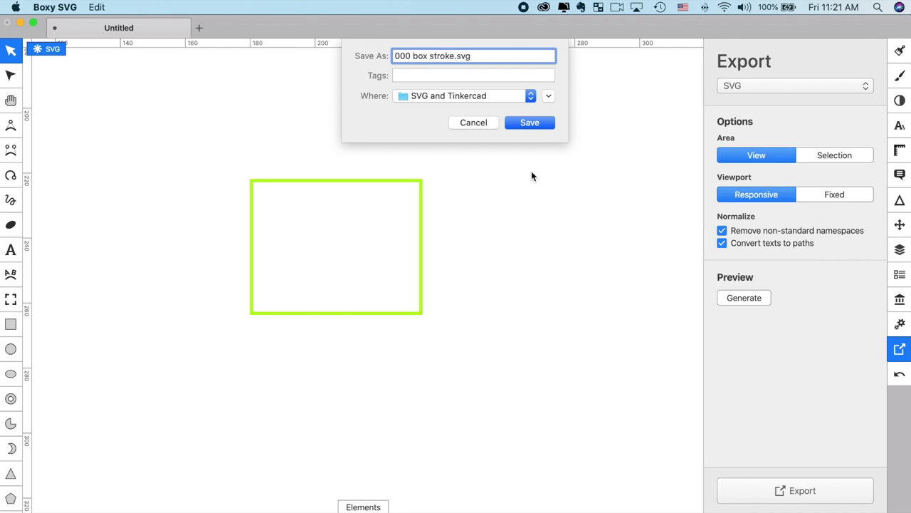
click(529, 122)
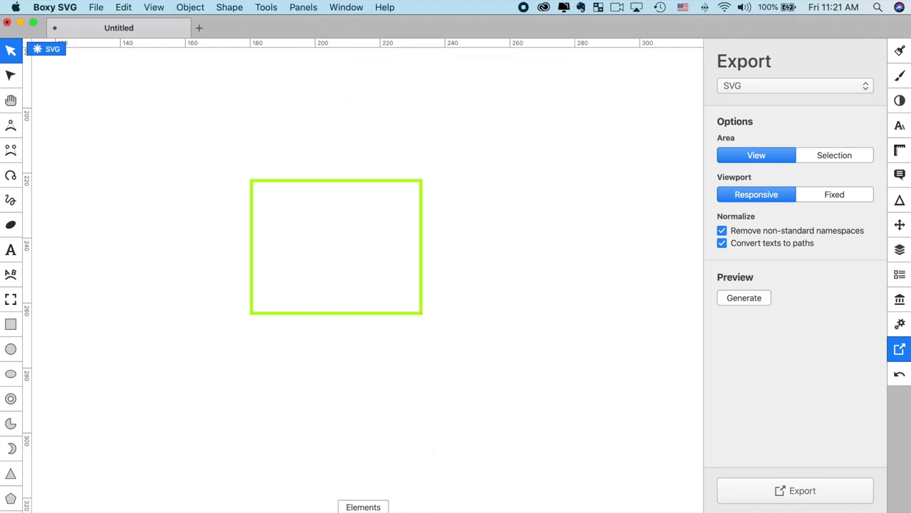
Step: Switch to Tinkercad, import 000 box stroke.svg centered on Art, and select the imported shape to inspect it
key(super+Tab)
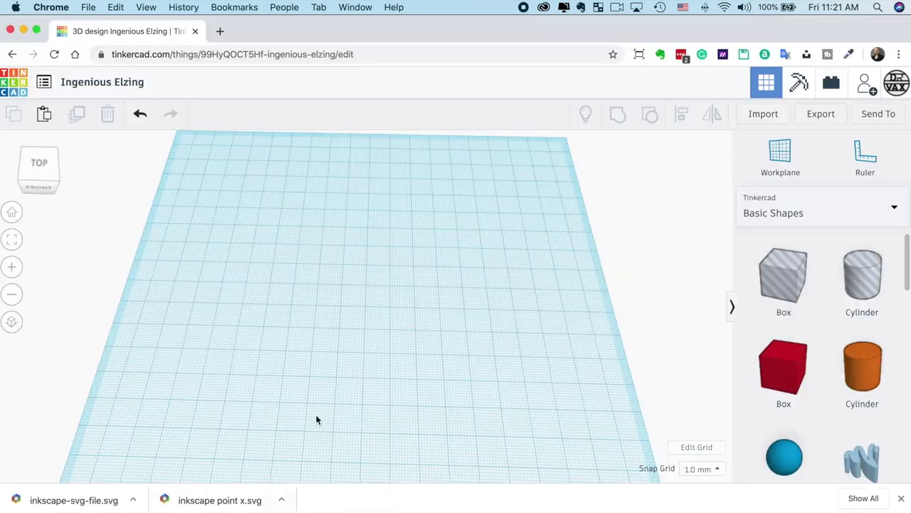
click(752, 112)
click(491, 273)
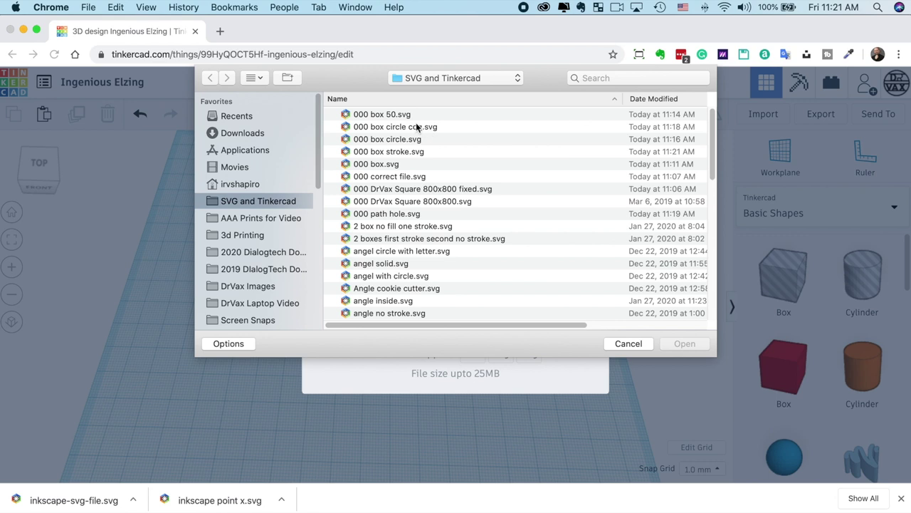
click(415, 155)
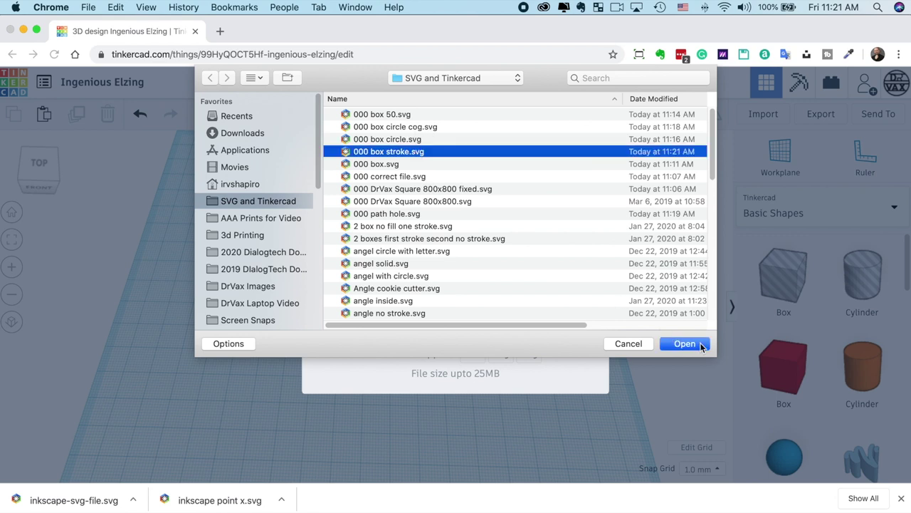
click(685, 344)
click(412, 262)
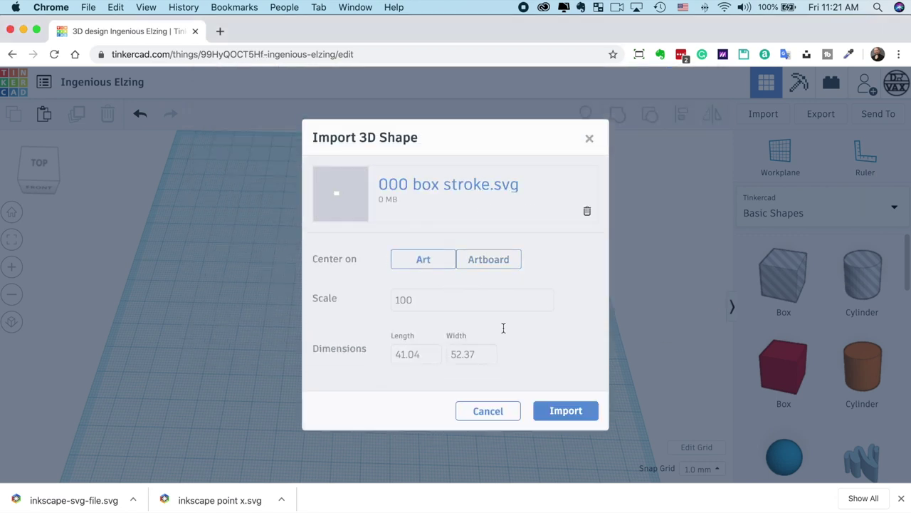
click(567, 412)
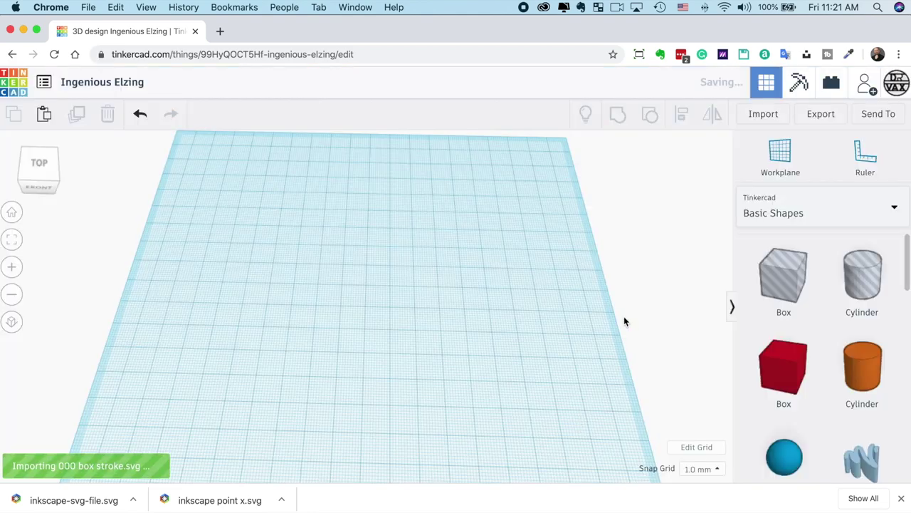
mouse_move(514, 298)
right_down()
mouse_move(495, 234)
mouse_move(488, 309)
mouse_move(502, 308)
right_up()
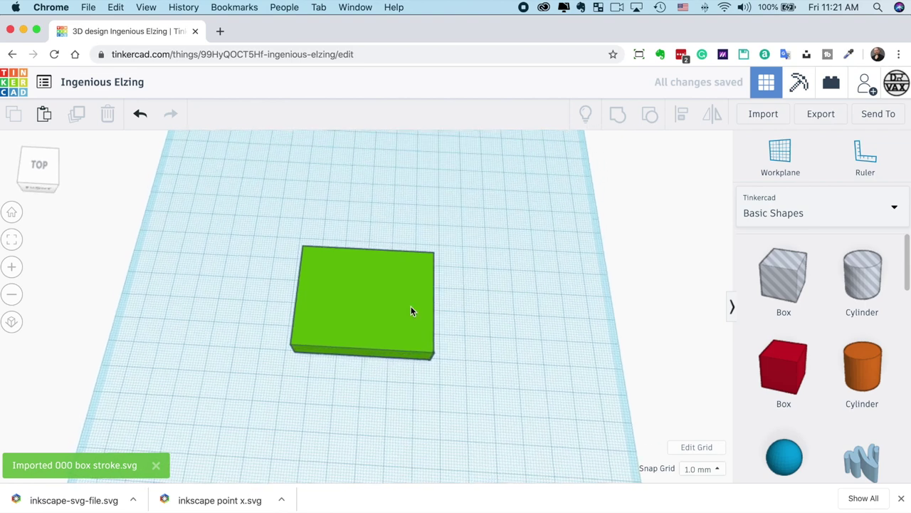
click(412, 308)
mouse_move(431, 359)
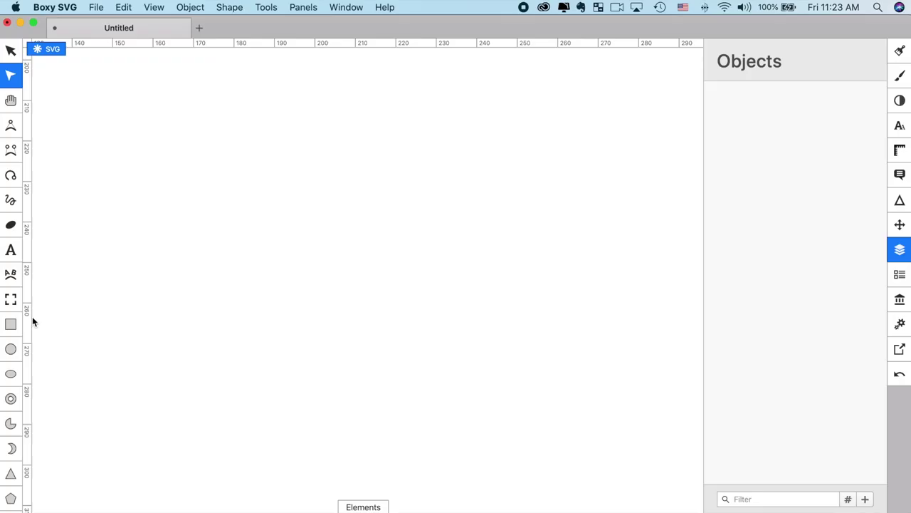
Step: In Boxy SVG, draw a rectangle about 65 by 42 units near the middle of the canvas and fill it with red
click(11, 325)
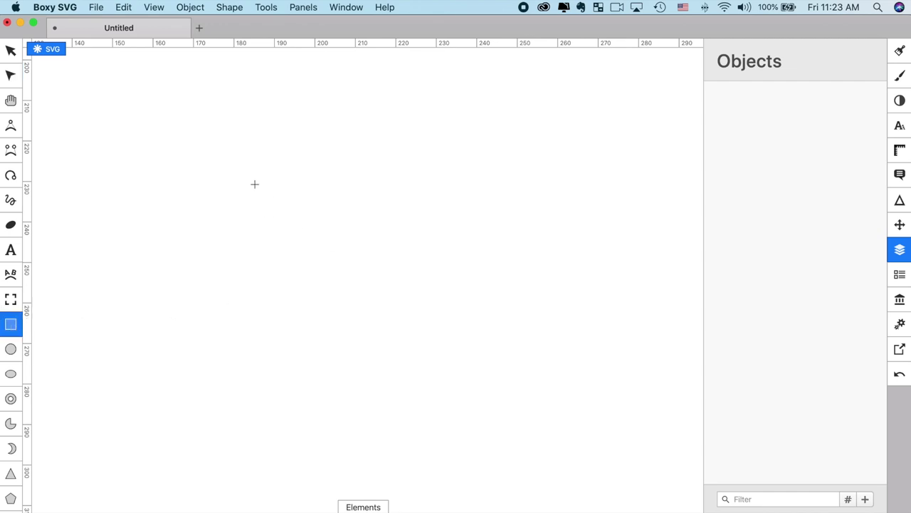
mouse_move(254, 184)
mouse_down()
mouse_move(460, 279)
mouse_move(517, 354)
mouse_up()
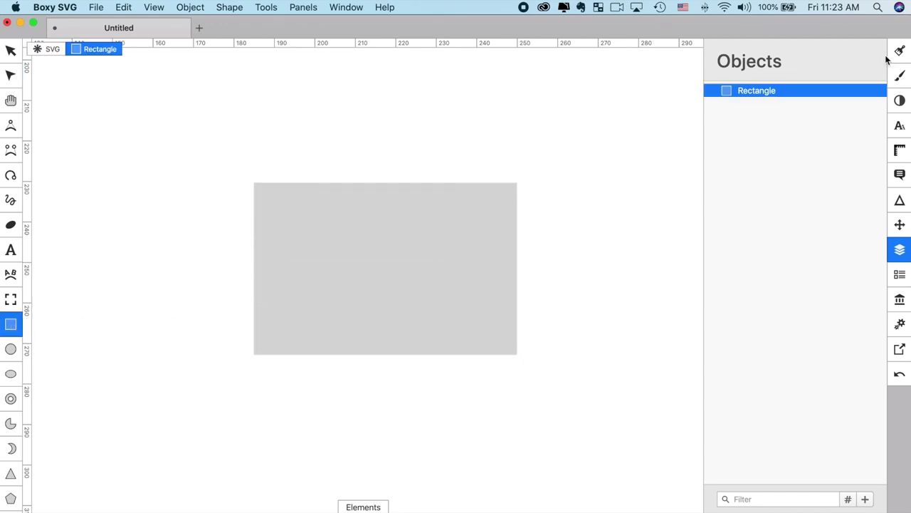
click(900, 51)
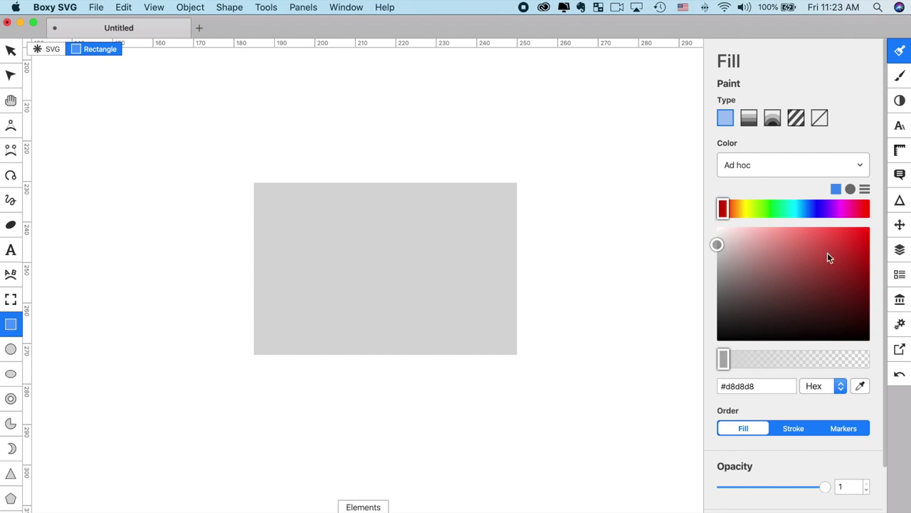
click(868, 239)
Step: Give the rectangle a solid lime green #bada55 stroke and remove its fill
click(899, 76)
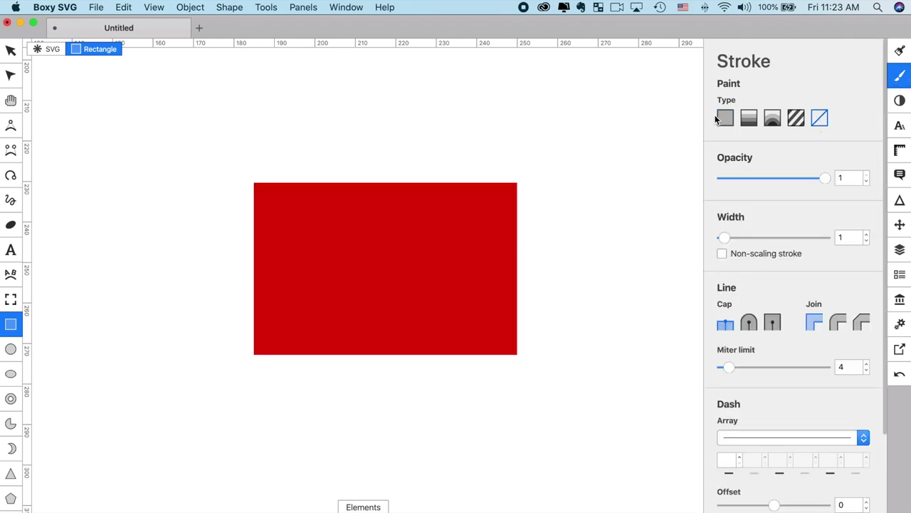
click(725, 118)
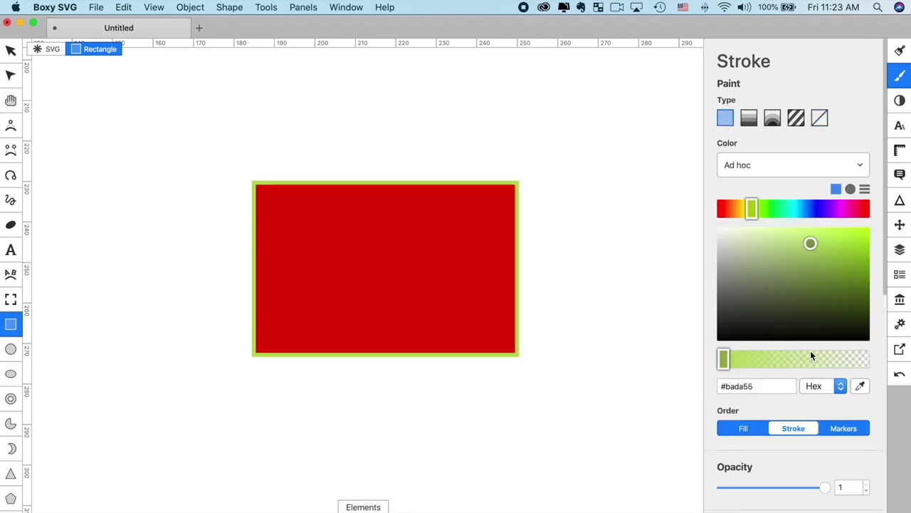
click(899, 51)
click(820, 119)
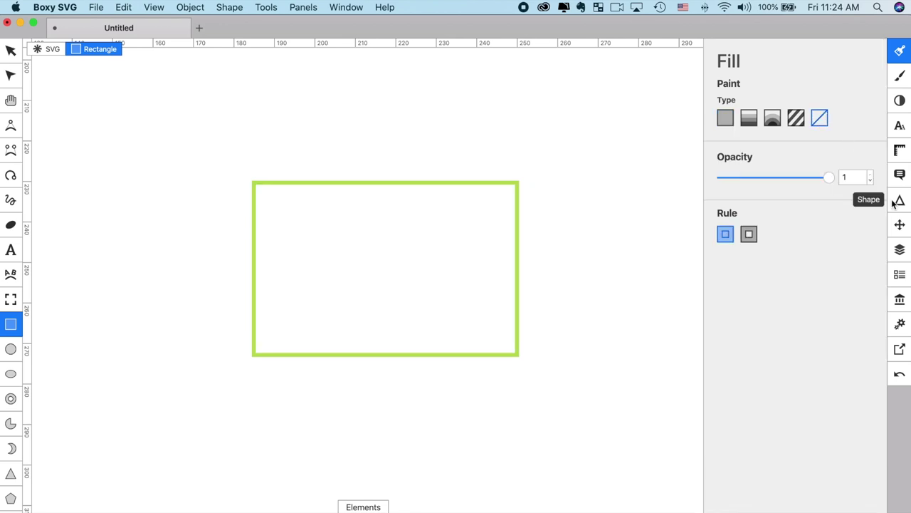
Step: Select the outlined rectangle and convert its stroke to a path
click(901, 251)
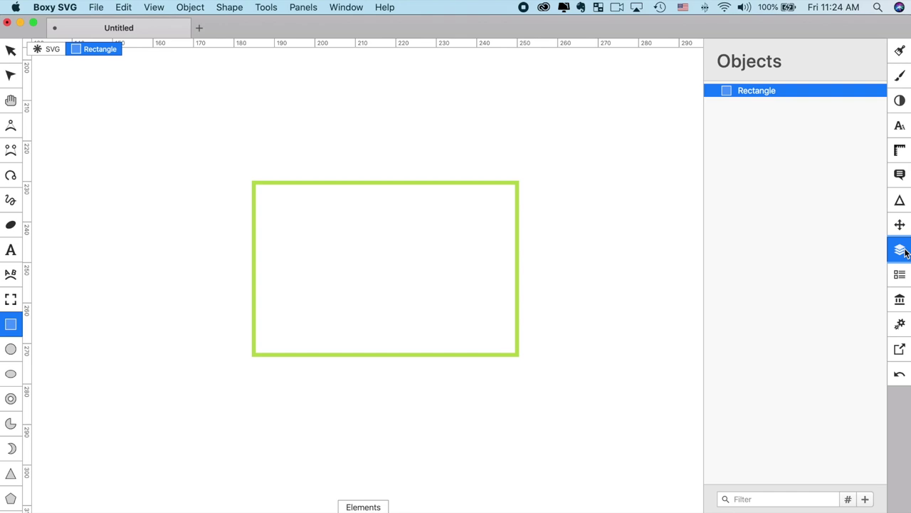
click(901, 202)
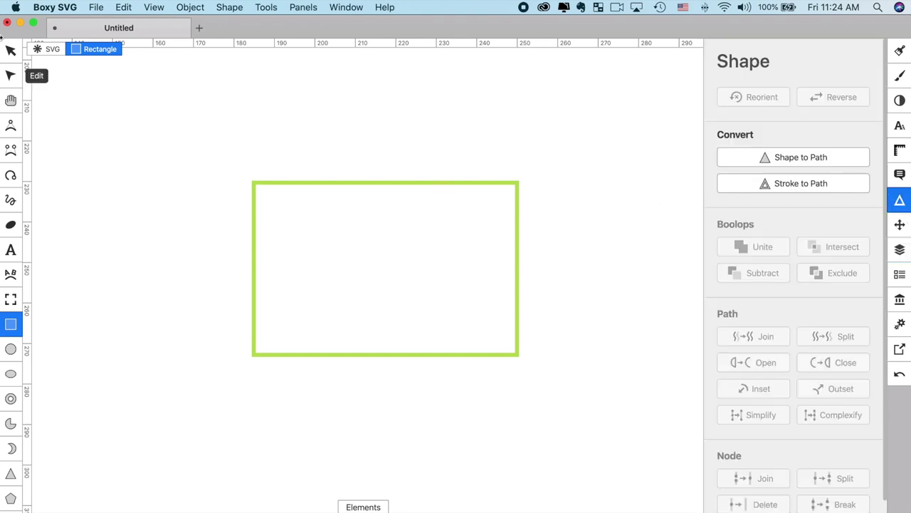
click(10, 50)
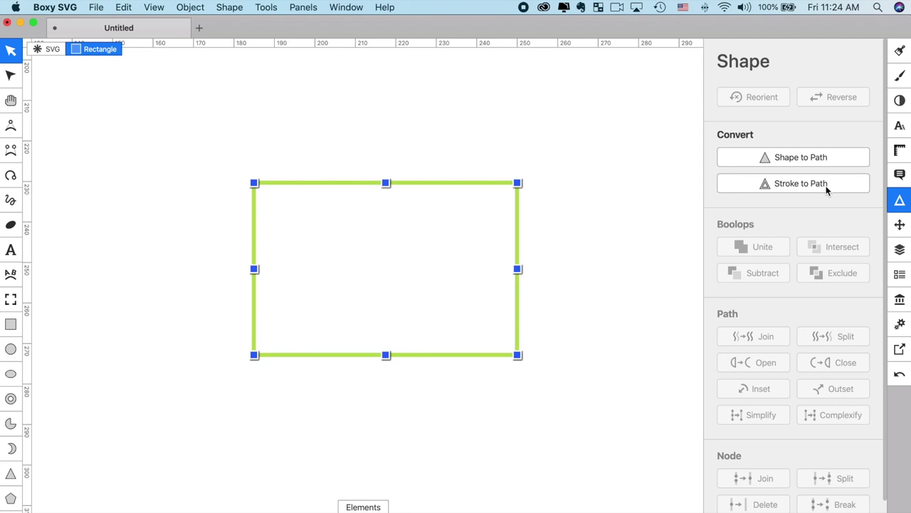
Step: Hide and show the new path to check it, and delete the leftover Rectangle object
click(900, 250)
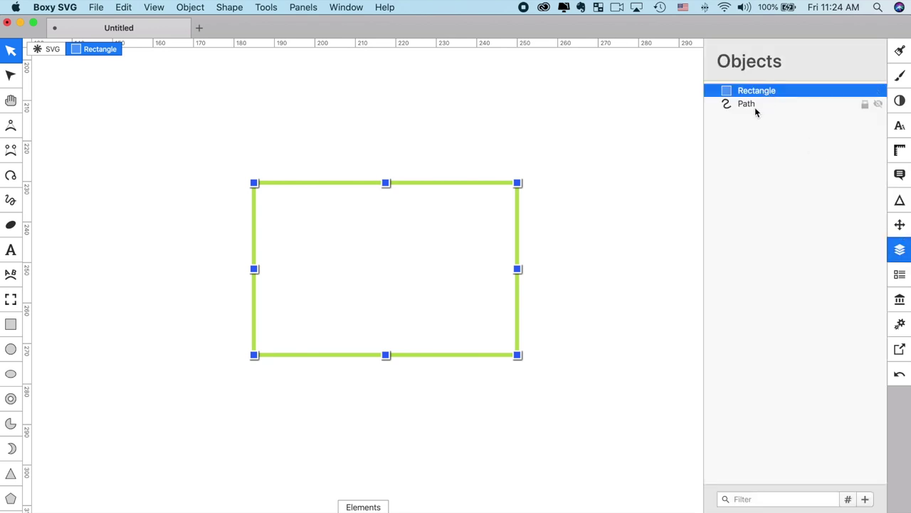
click(879, 104)
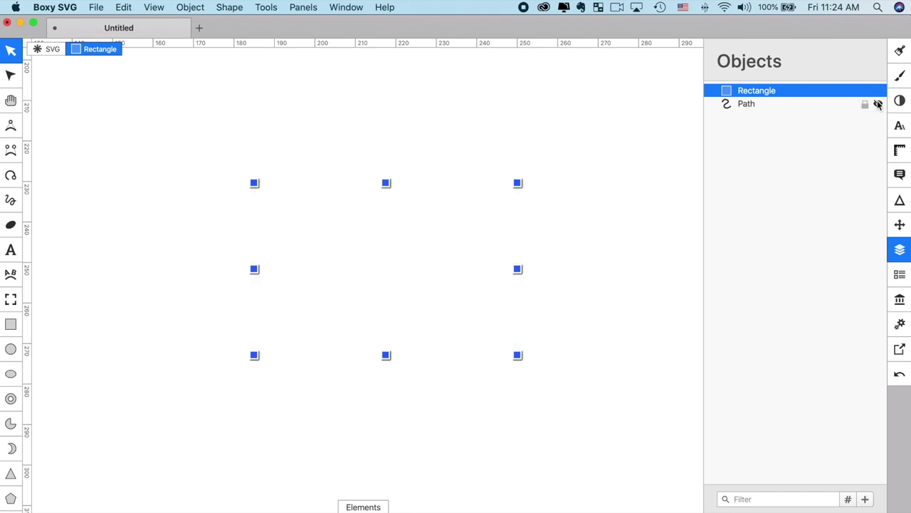
click(879, 104)
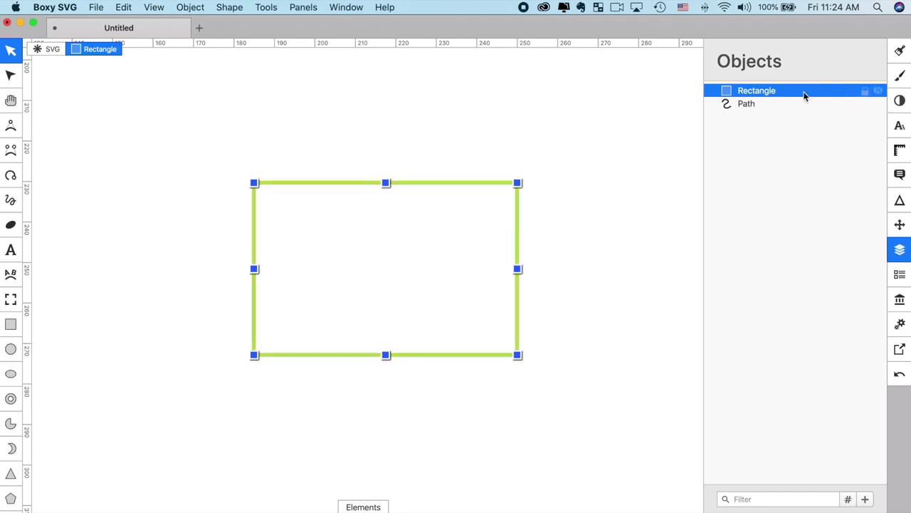
key(Delete)
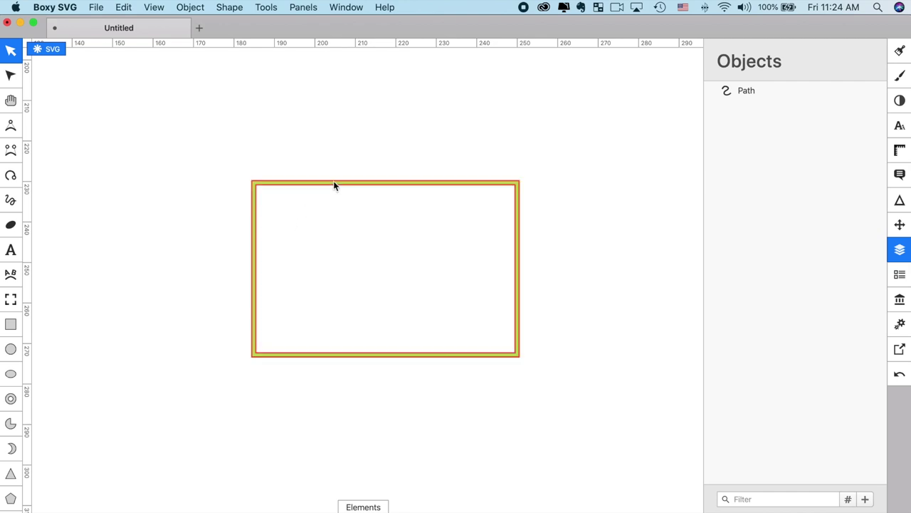
Step: Select the remaining frame path for node editing and examine its inner and outer corner nodes
click(11, 75)
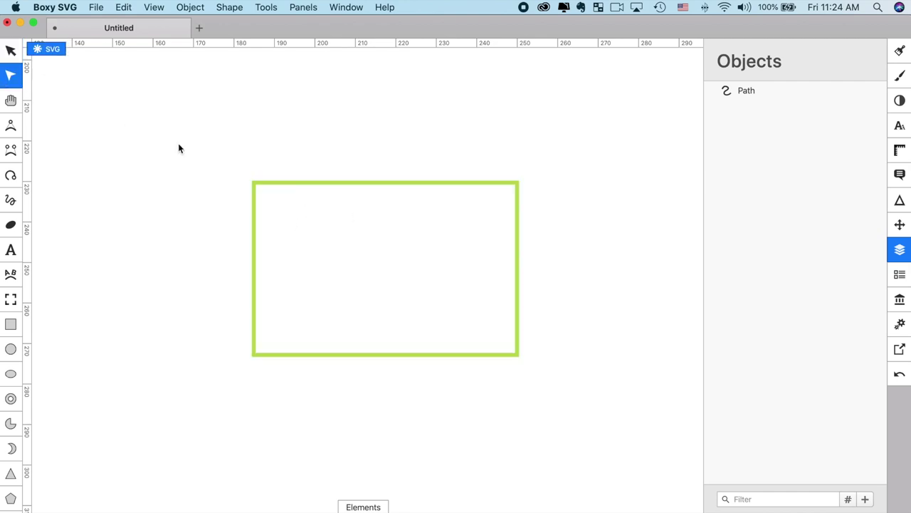
click(319, 183)
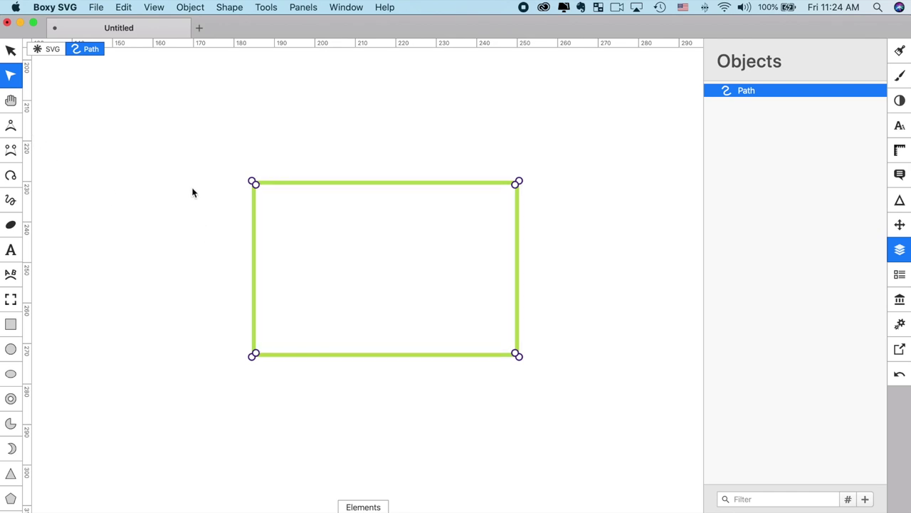
key(super+equal)
key(super+equal)
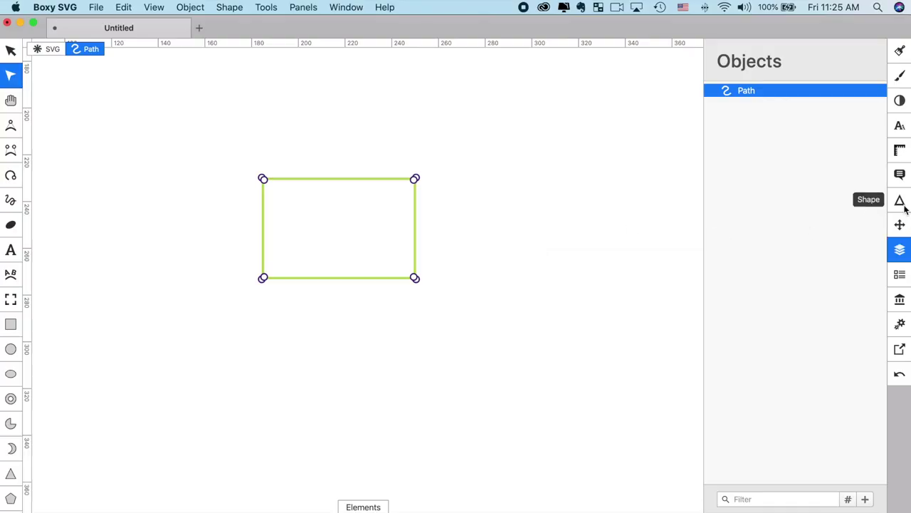
click(900, 250)
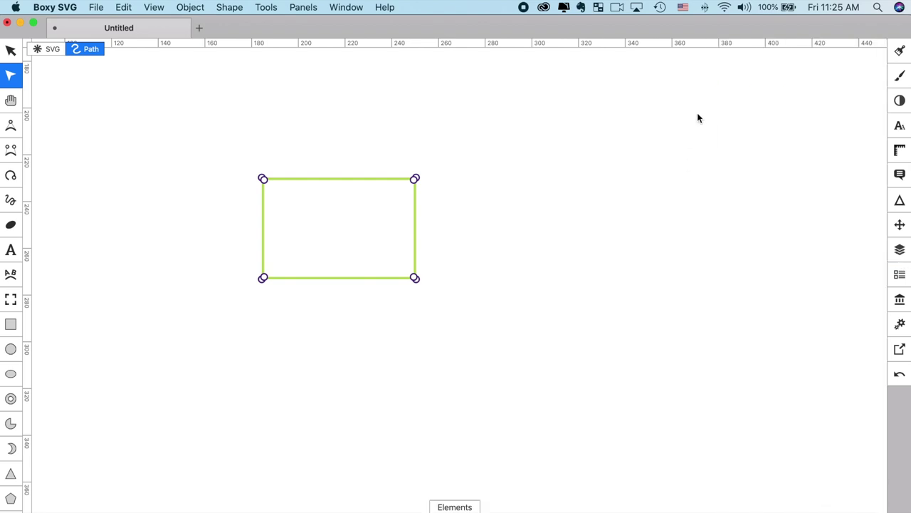
click(900, 249)
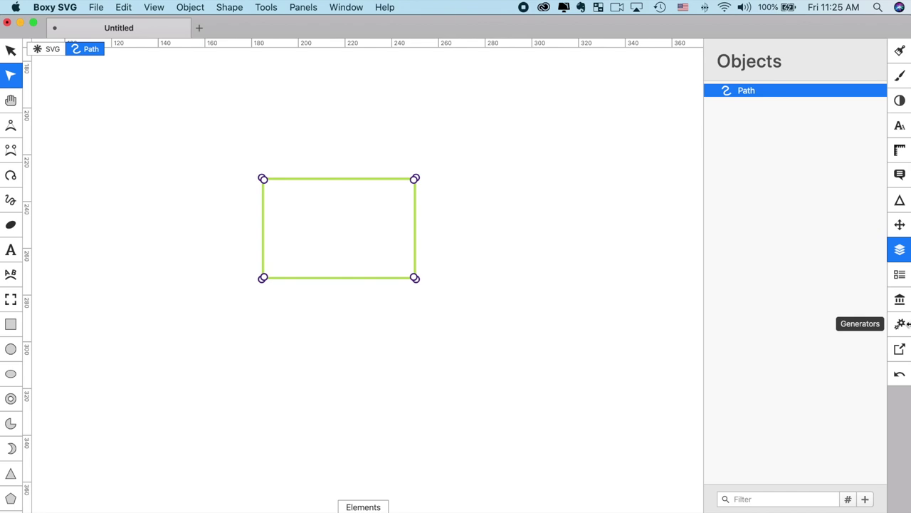
Step: Export the frame path as 000 path.svg into the SVG and Tinkercad folder
click(902, 351)
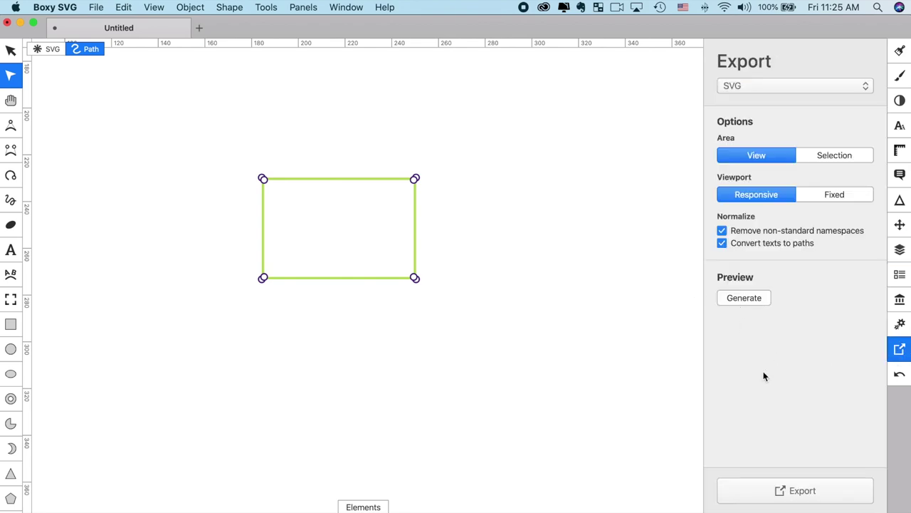
click(789, 499)
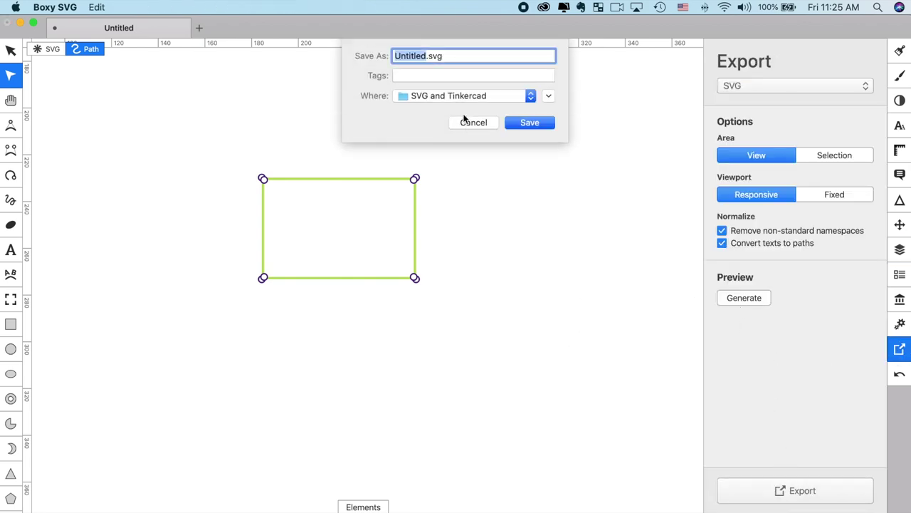
text(000 path)
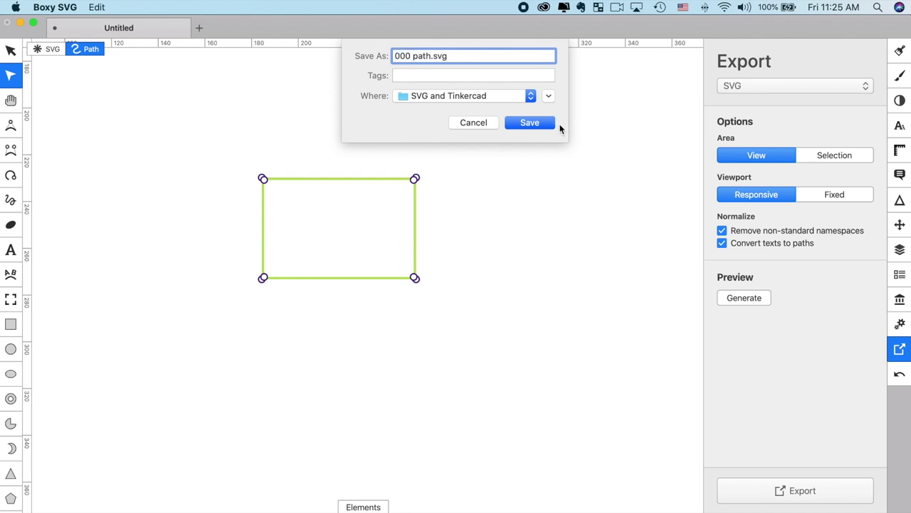
click(542, 122)
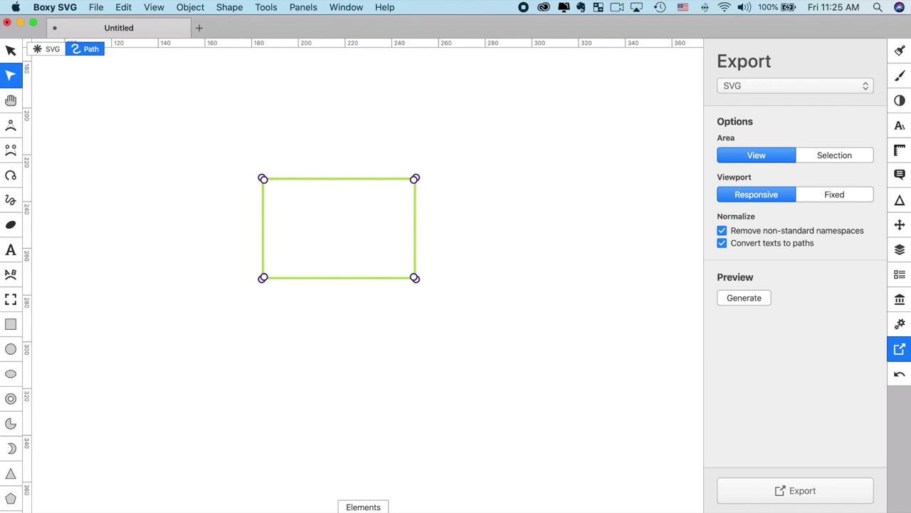
Step: Switch to Tinkercad and import 000 path.svg from the SVG and Tinkercad folder, centered on the art
key(super+Tab)
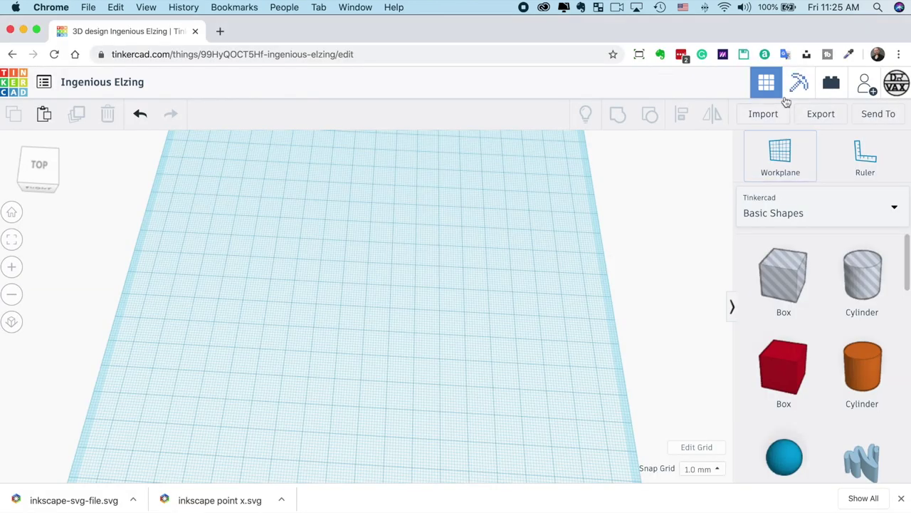
click(763, 113)
click(440, 283)
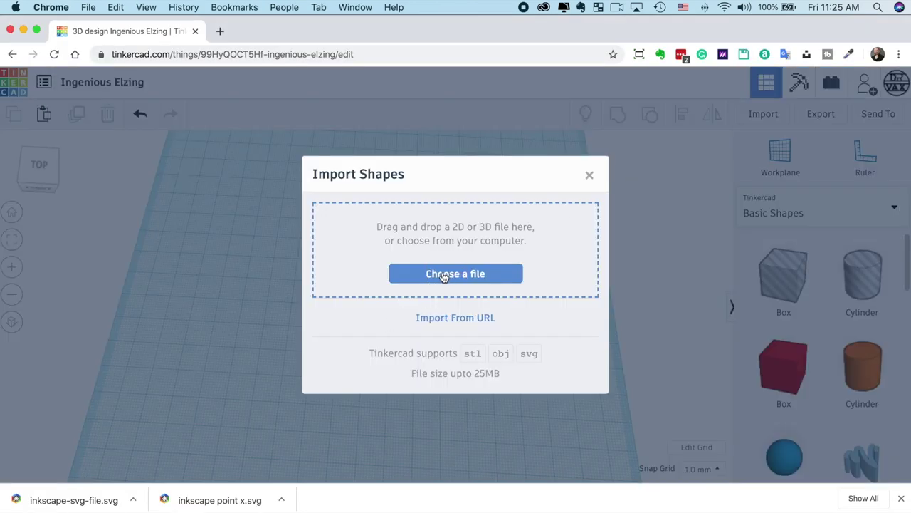
click(377, 116)
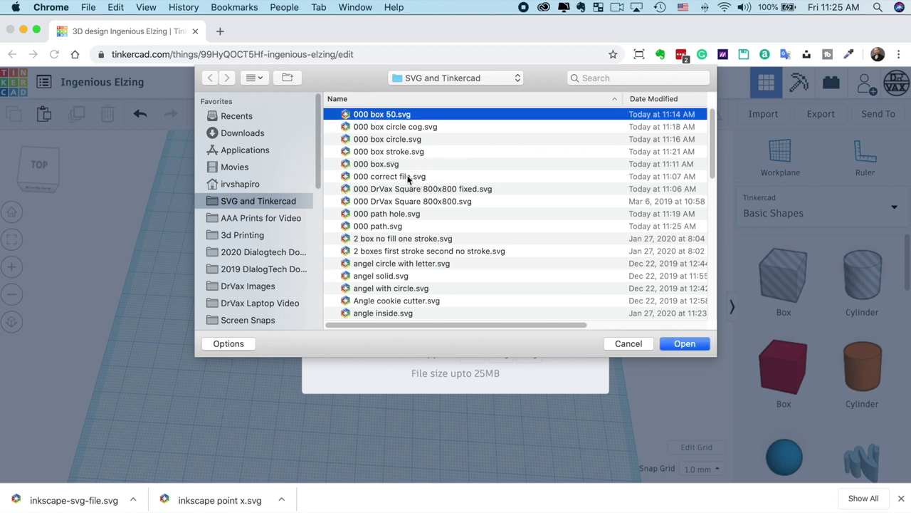
click(396, 226)
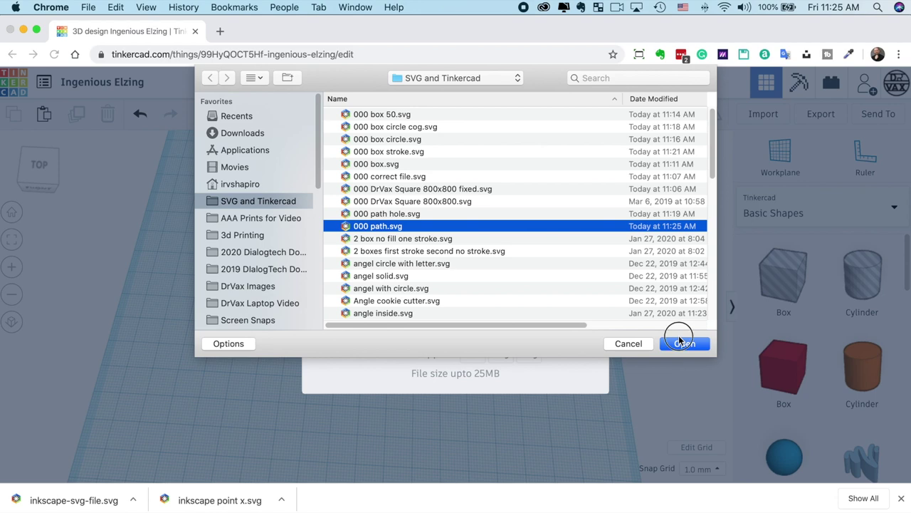
click(680, 342)
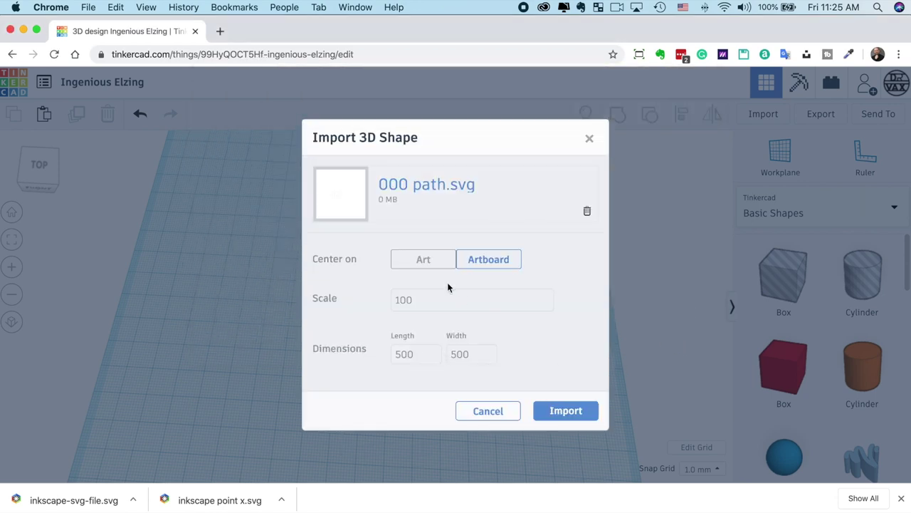
click(423, 270)
click(565, 411)
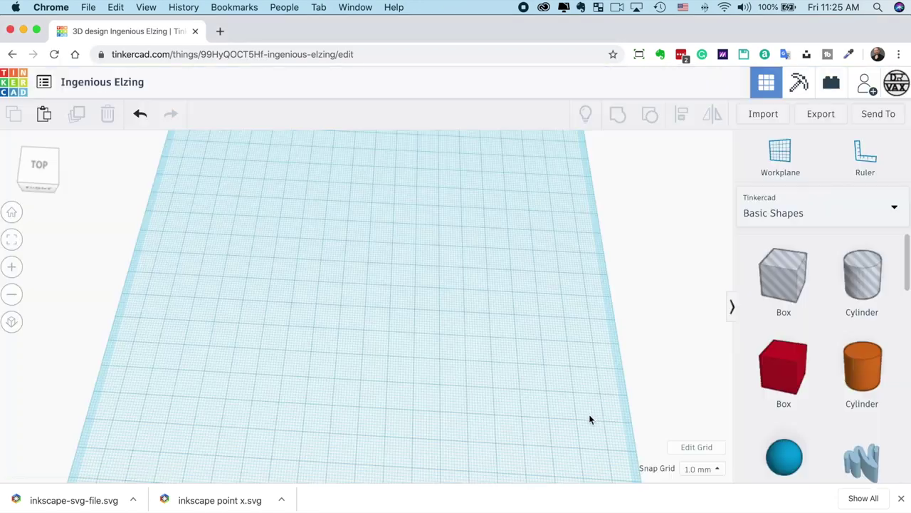
right_drag(576, 348, 598, 330)
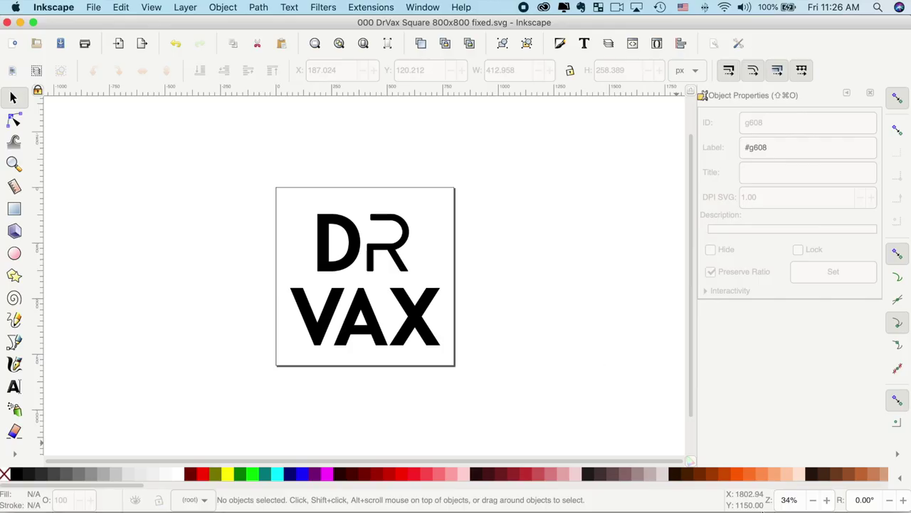
Step: Delete the DR VAX lettering from the page in Inkscape and import the rabbit picture 8czrKzadi.png as an embedded image
drag(240, 146, 518, 408)
key(Delete)
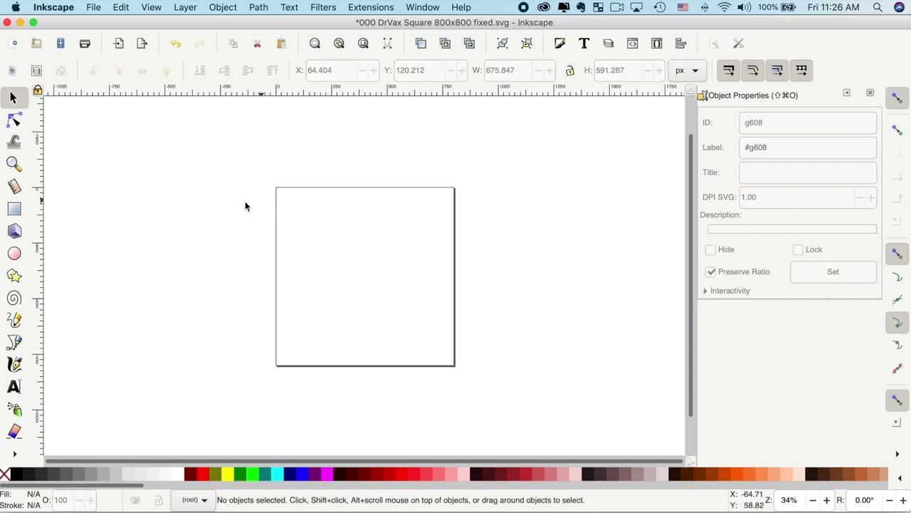
click(94, 8)
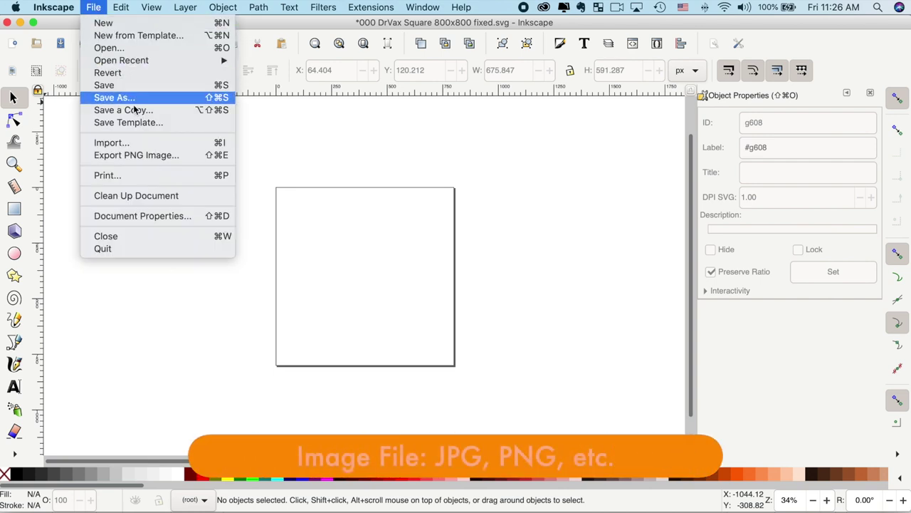
click(148, 146)
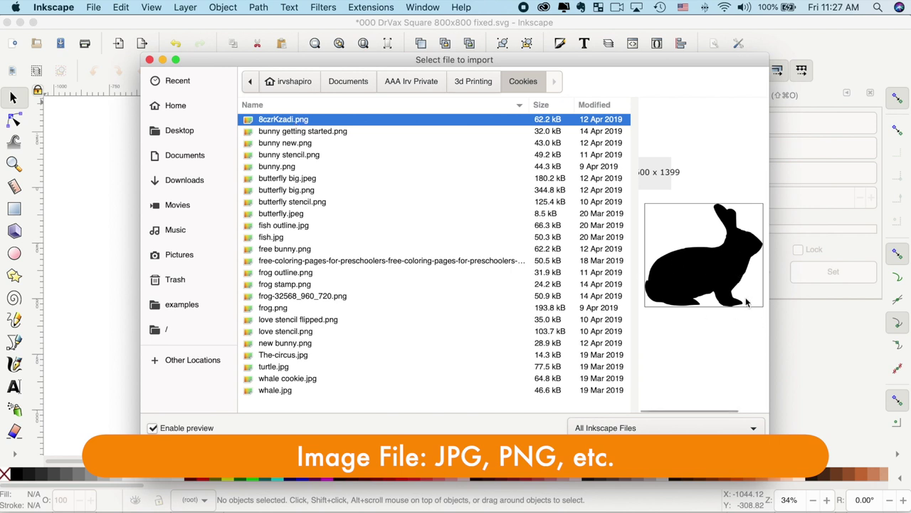
key(Return)
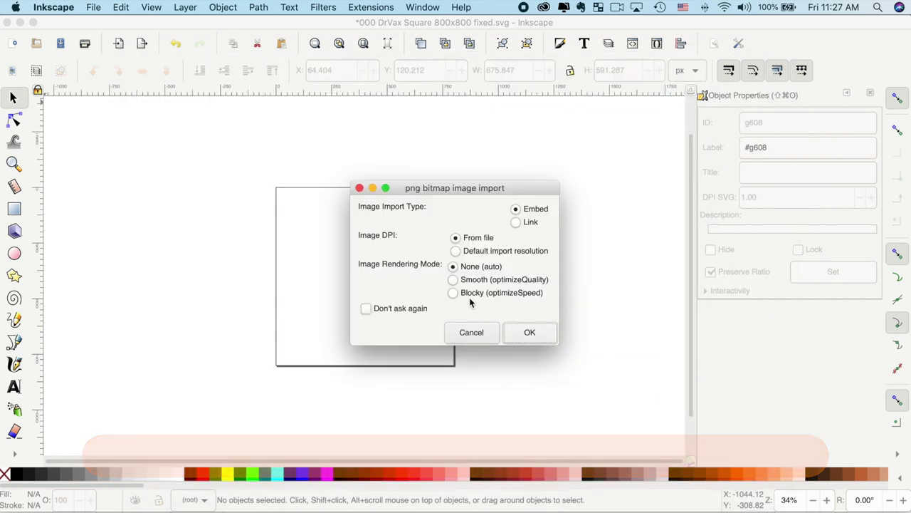
click(534, 333)
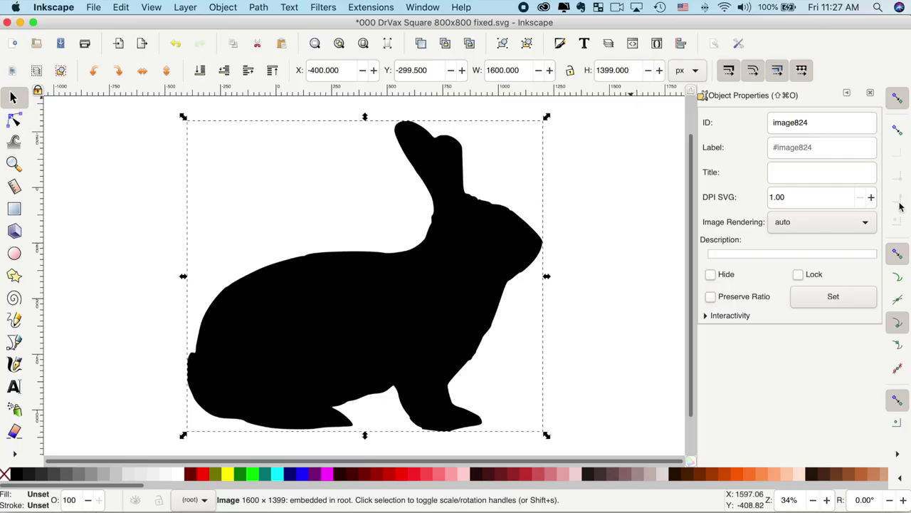
Step: Save the document with the rabbit image as the optimized SVG 000 bunny img.svg in the SVG and Tinkercad folder
click(93, 7)
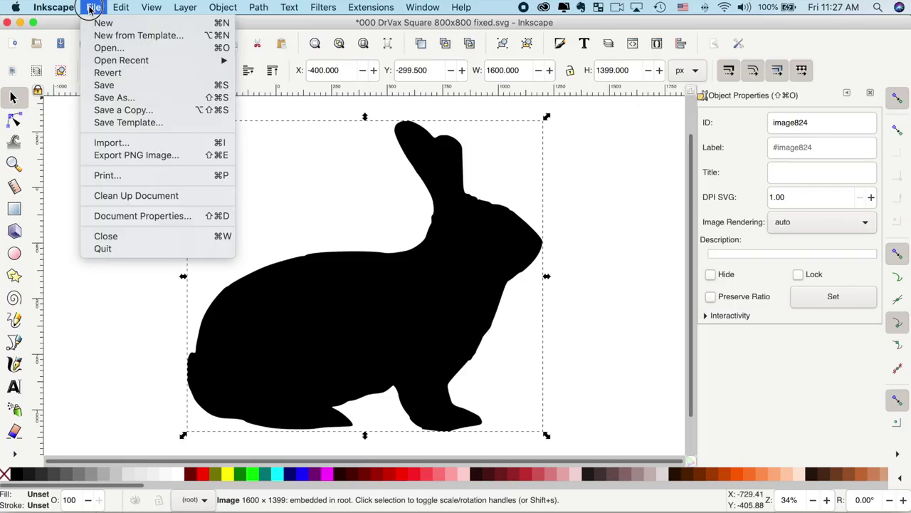
click(119, 99)
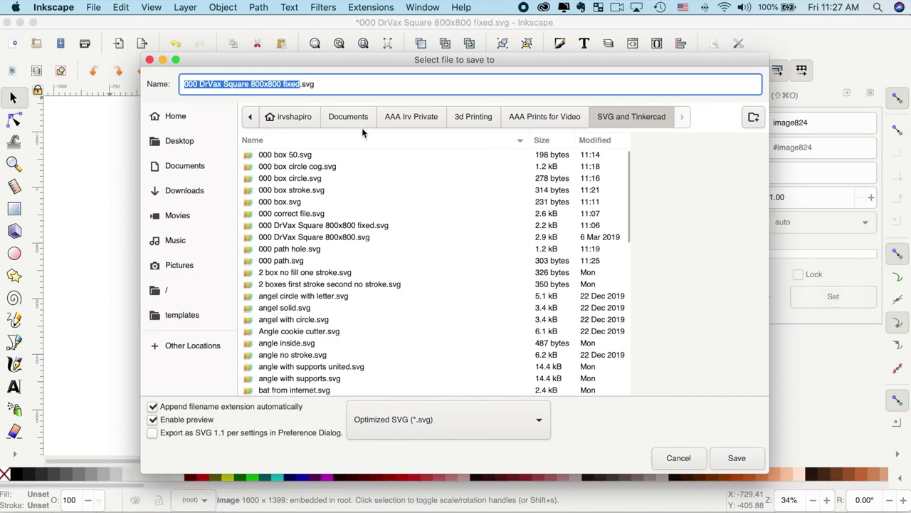
text(bunny img)
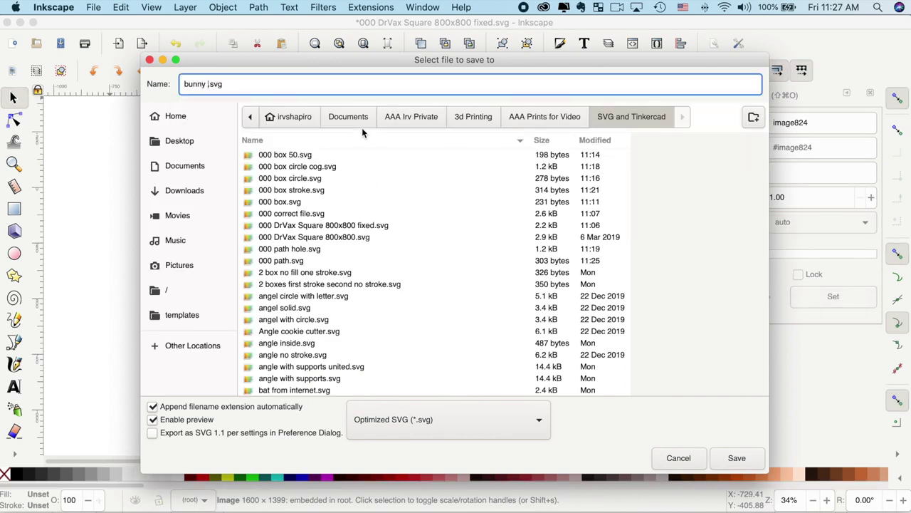
click(184, 84)
text(000)
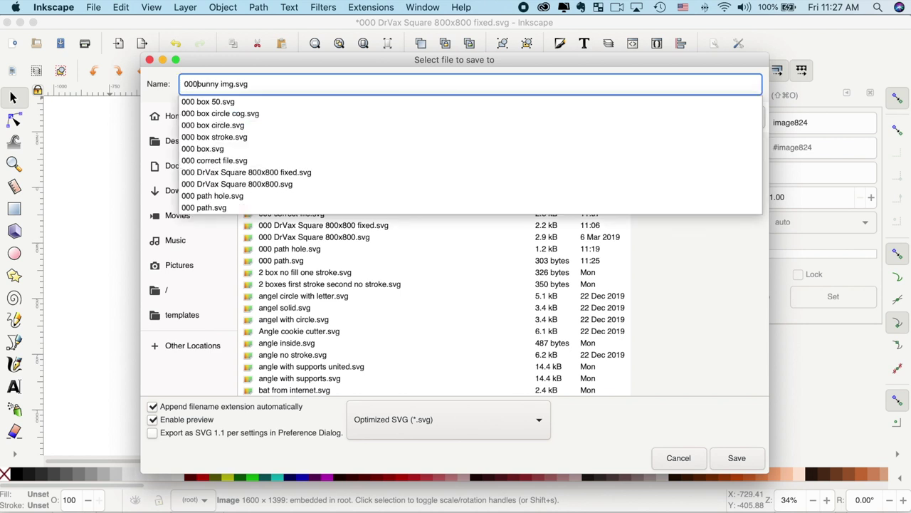
click(756, 463)
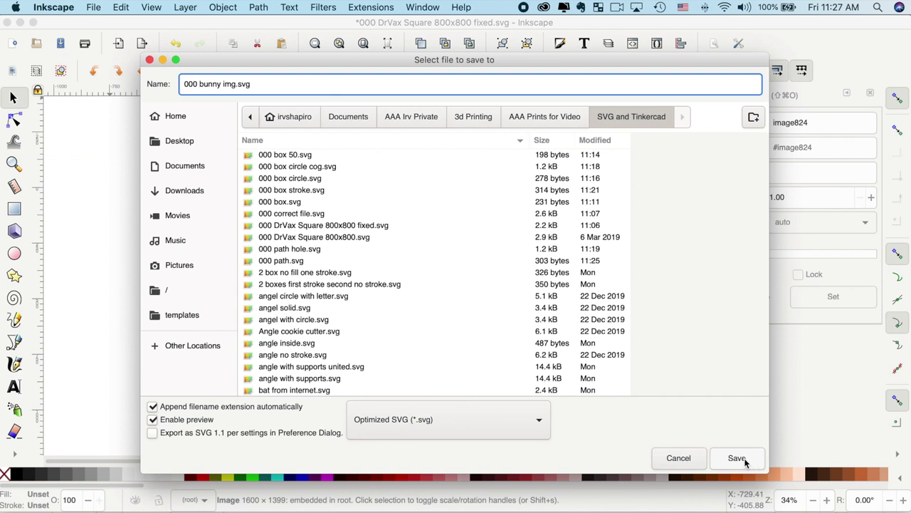
click(740, 460)
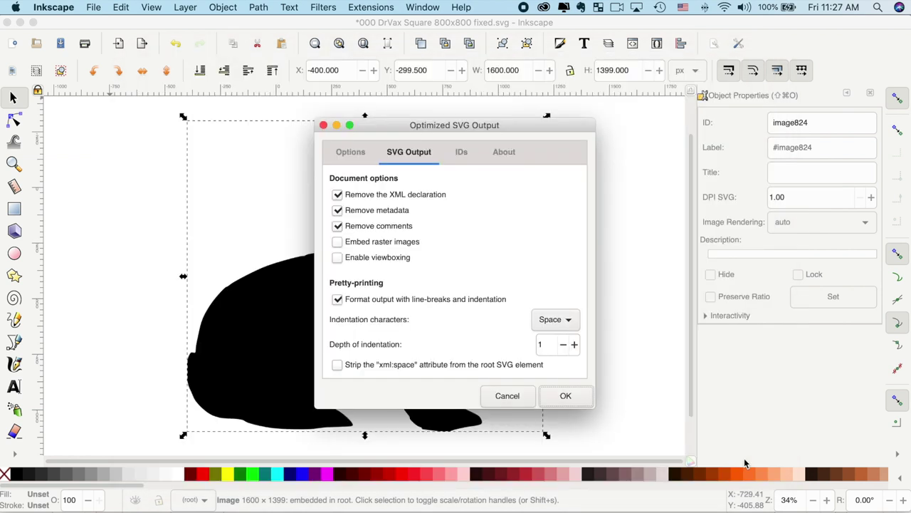
click(570, 396)
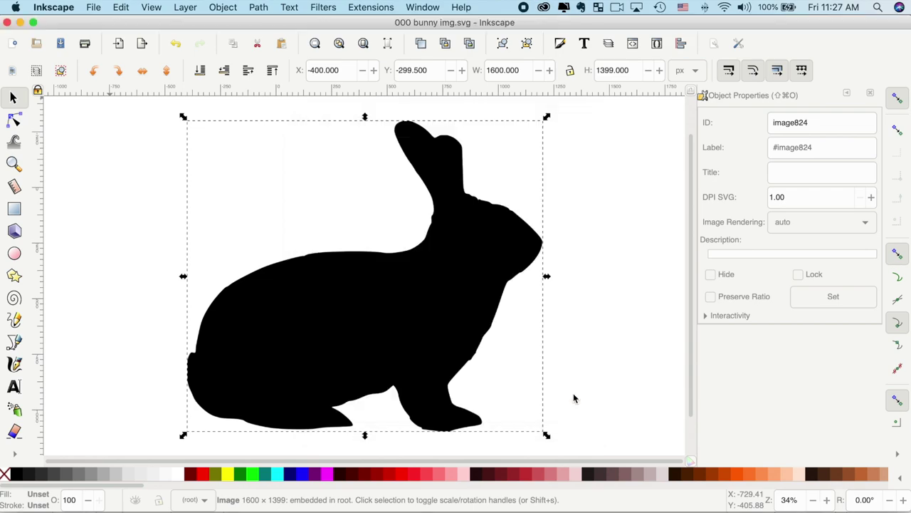
Step: Switch to Tinkercad and try to import 000 bunny img.svg at scale 100, centered on the artboard
key(super+Tab)
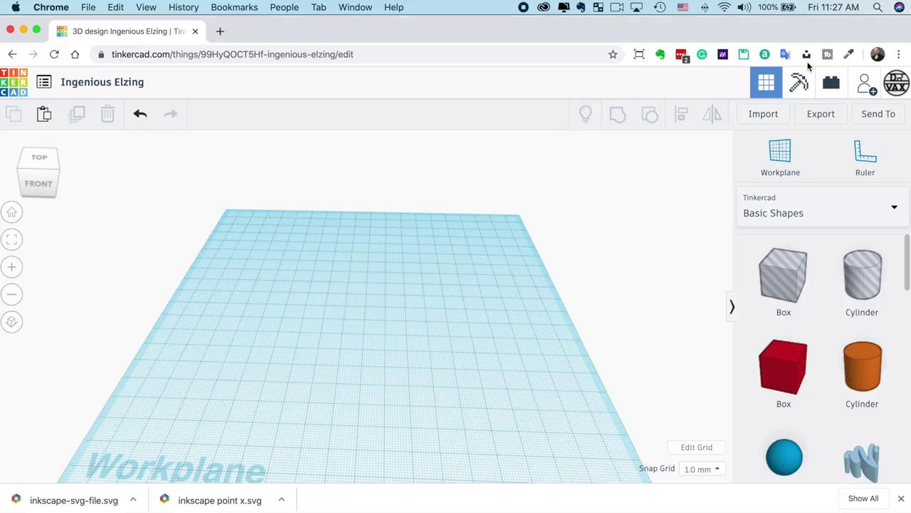
click(760, 114)
click(466, 275)
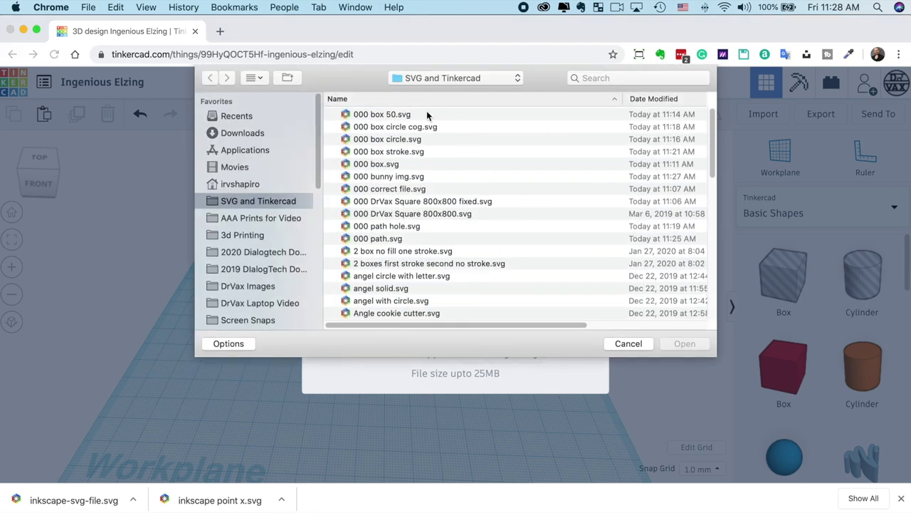
click(412, 178)
click(684, 344)
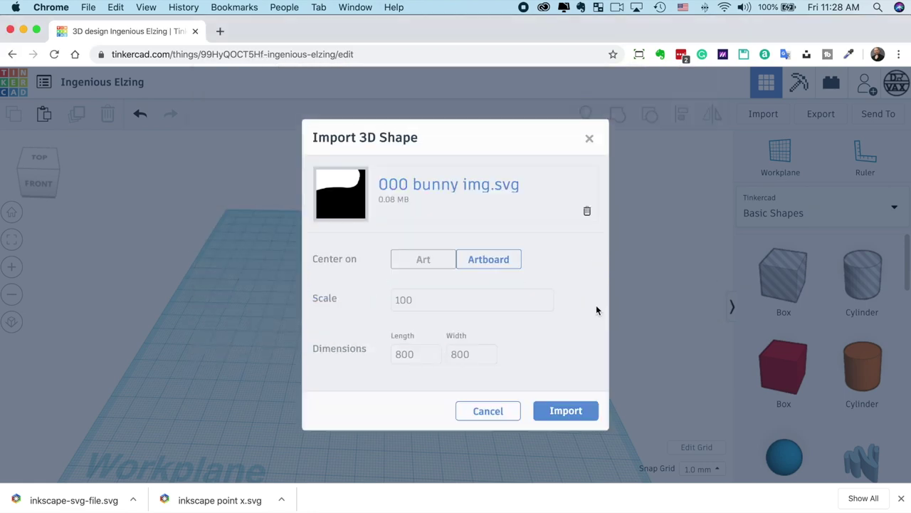
click(576, 407)
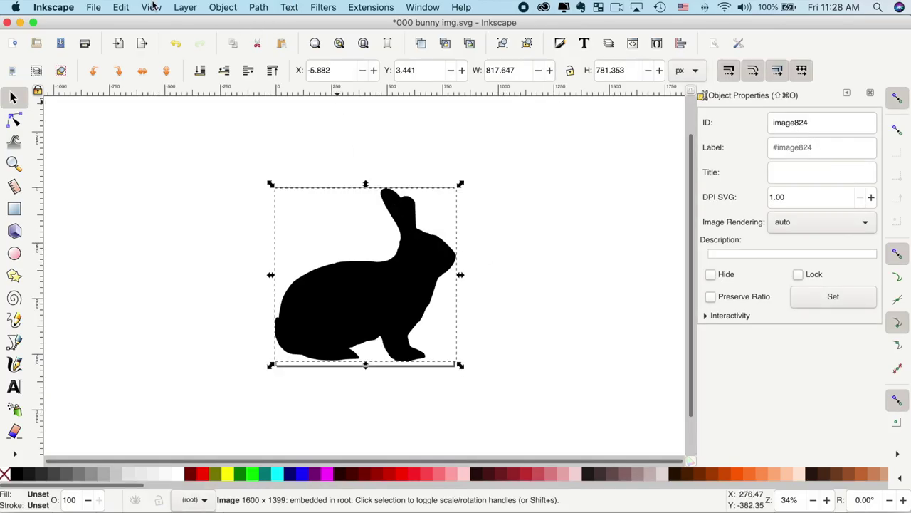
Step: In Inkscape, trace the rabbit bitmap with a single brightness cutoff scan at threshold 0.450
click(260, 8)
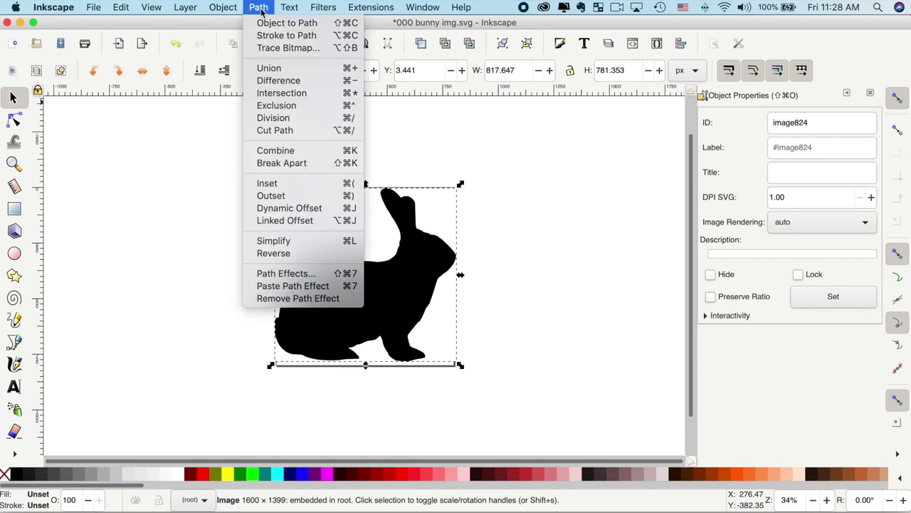
click(281, 52)
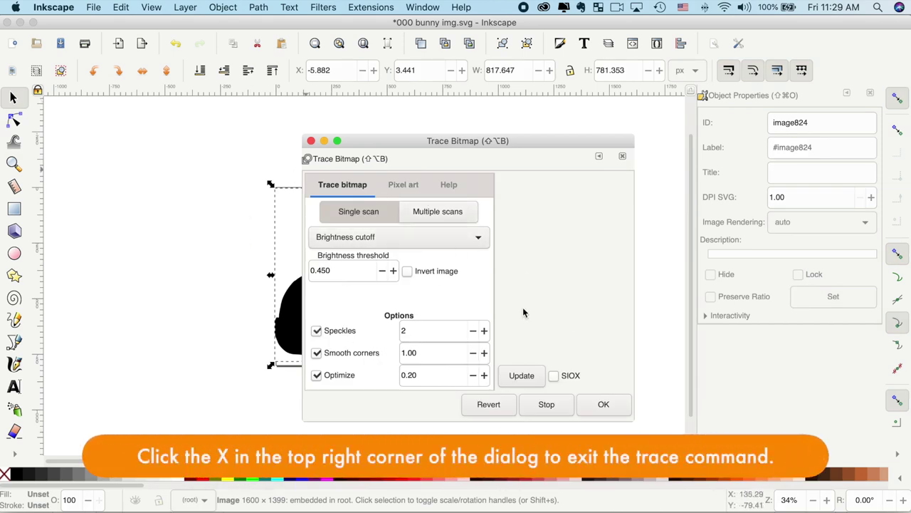
click(600, 404)
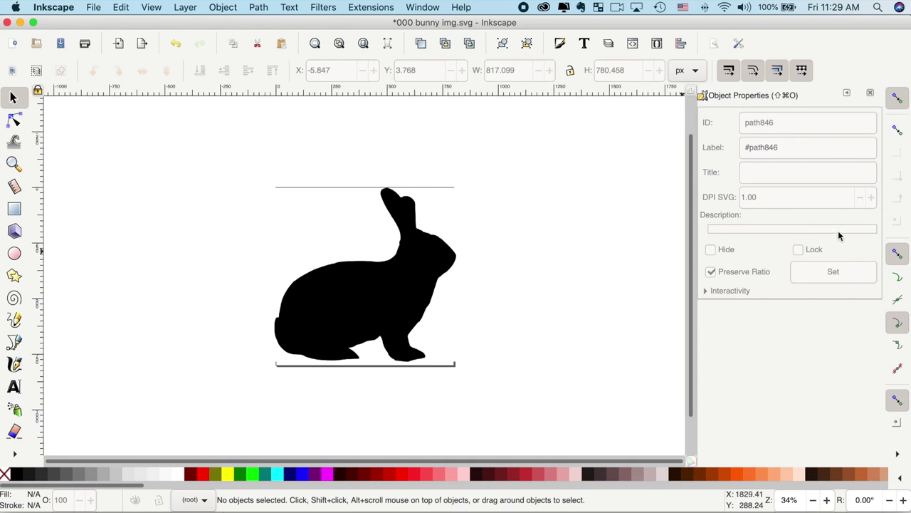
Step: Move the traced rabbit path off the page, delete the original bitmap, and place the path back on the page
mouse_move(342, 318)
mouse_down()
mouse_move(501, 307)
mouse_move(541, 315)
mouse_move(549, 287)
mouse_move(545, 303)
mouse_up()
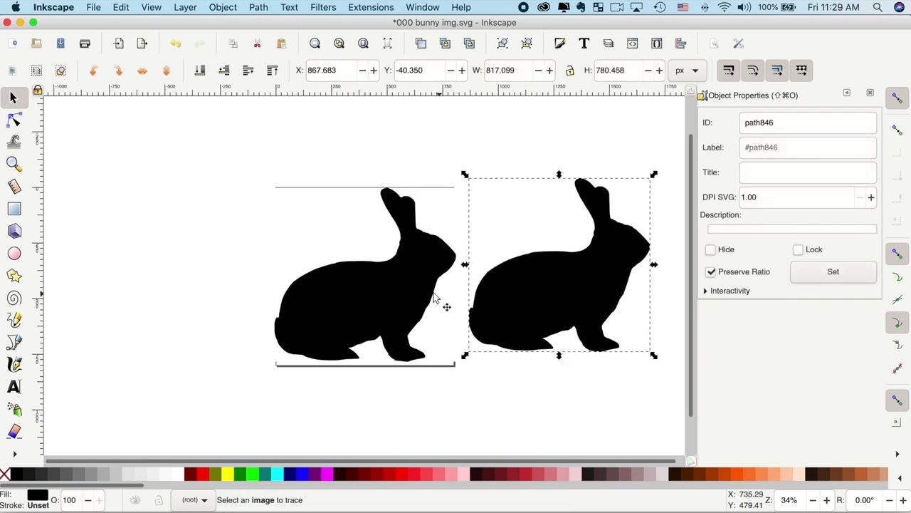
click(378, 287)
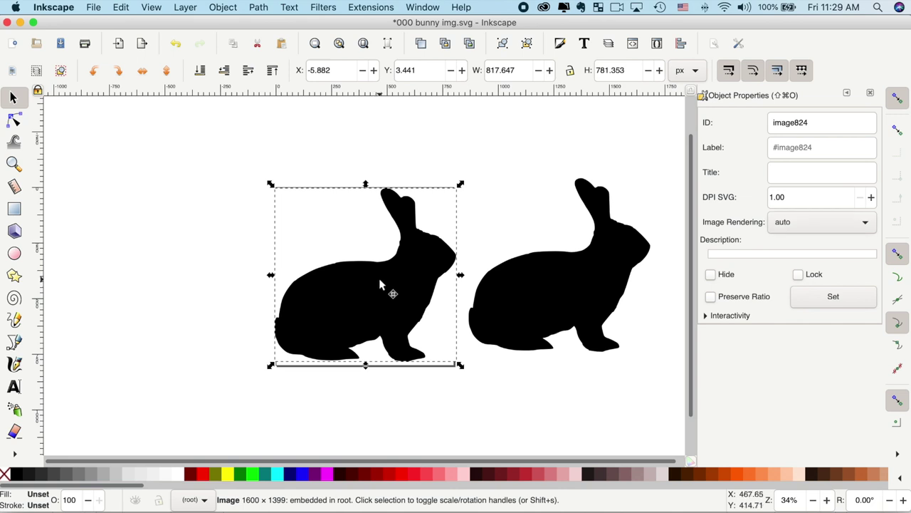
key(Delete)
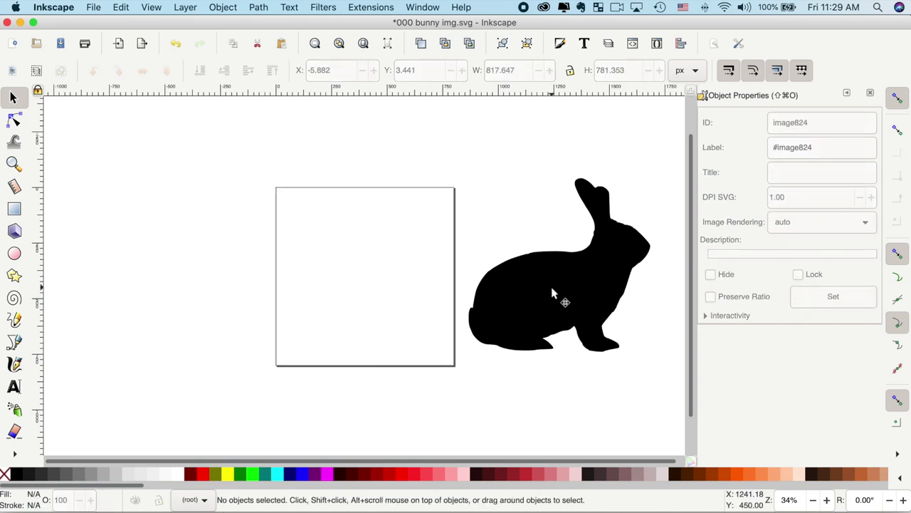
click(558, 299)
click(370, 288)
drag(371, 288, 357, 302)
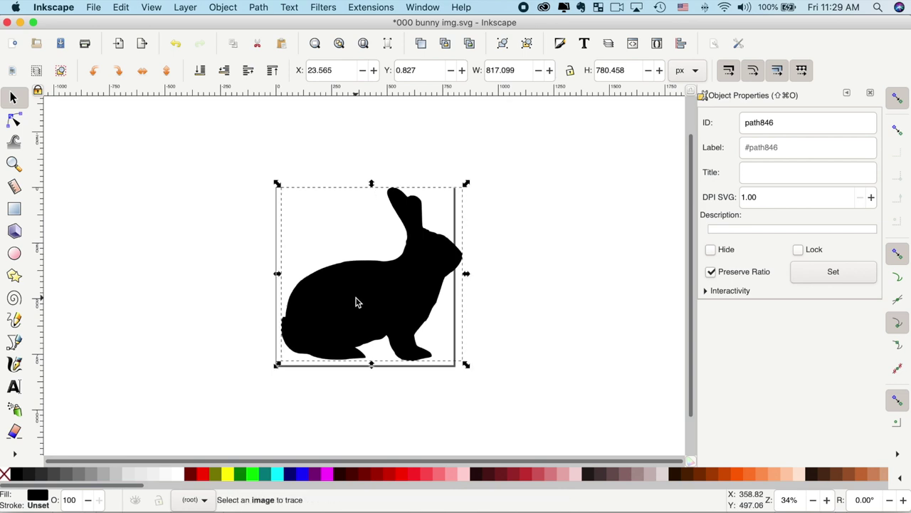
Step: Save the traced rabbit as a new optimized SVG named 000 bunny.svg in the SVG and Tinkercad folder
click(94, 9)
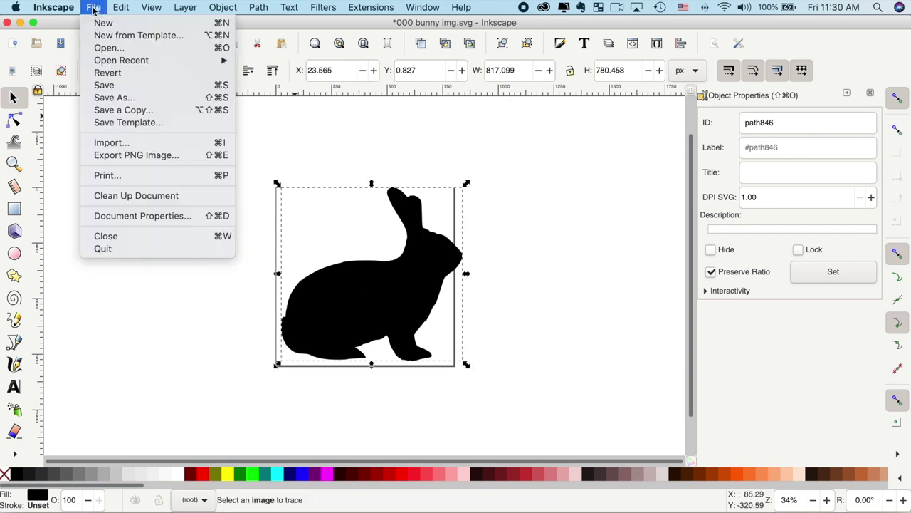
click(125, 97)
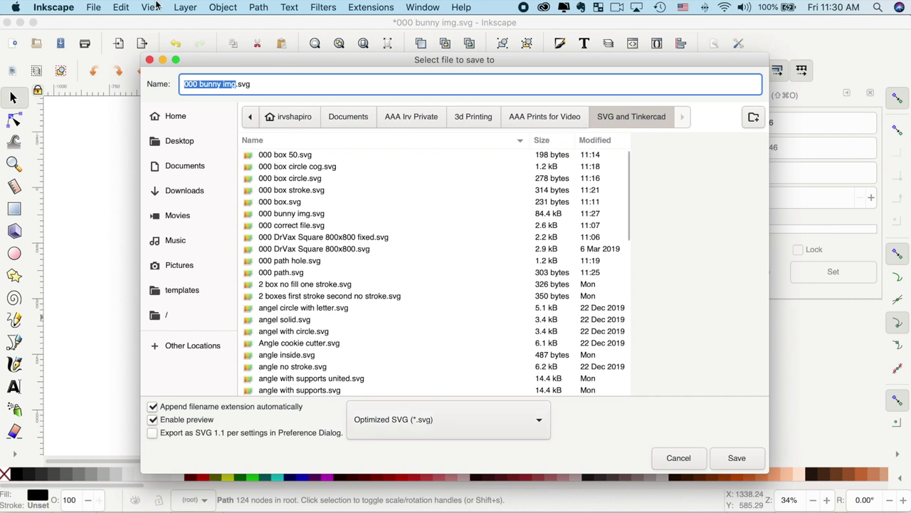
click(236, 83)
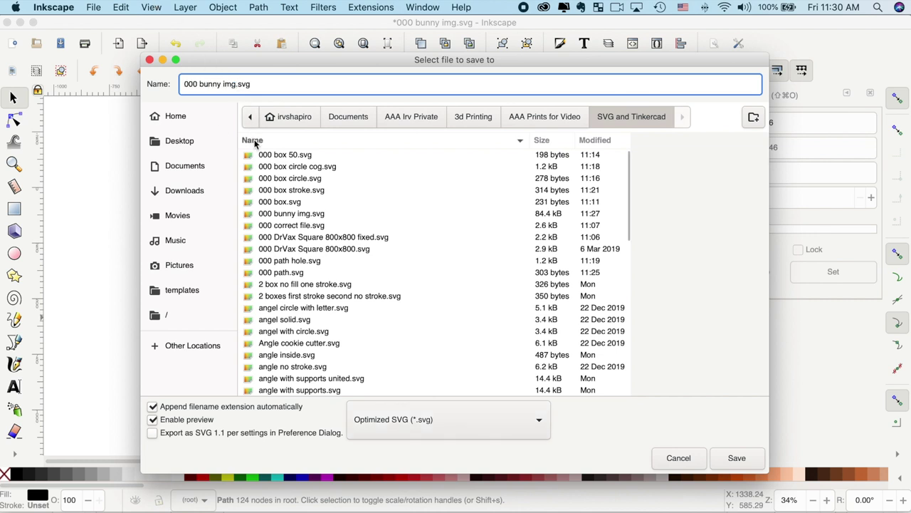
key(BackSpace)
key(BackSpace)
key(BackSpace)
key(BackSpace)
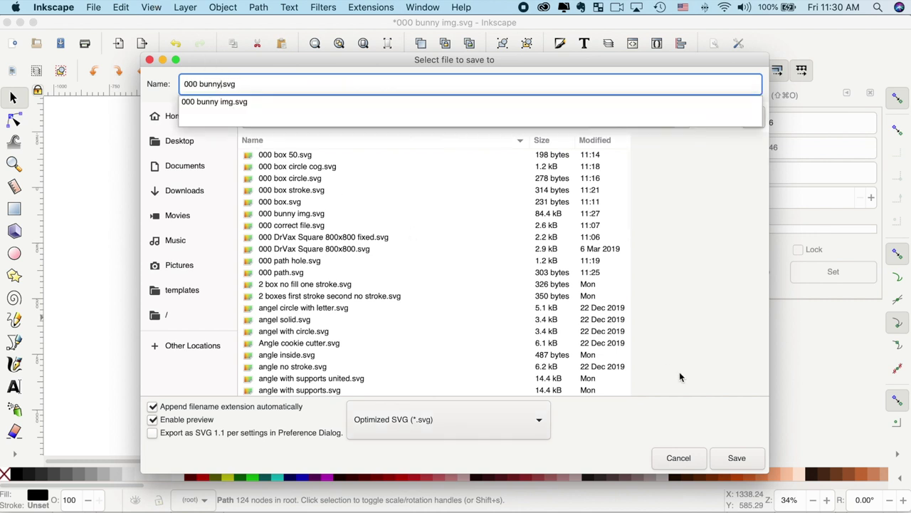
click(737, 463)
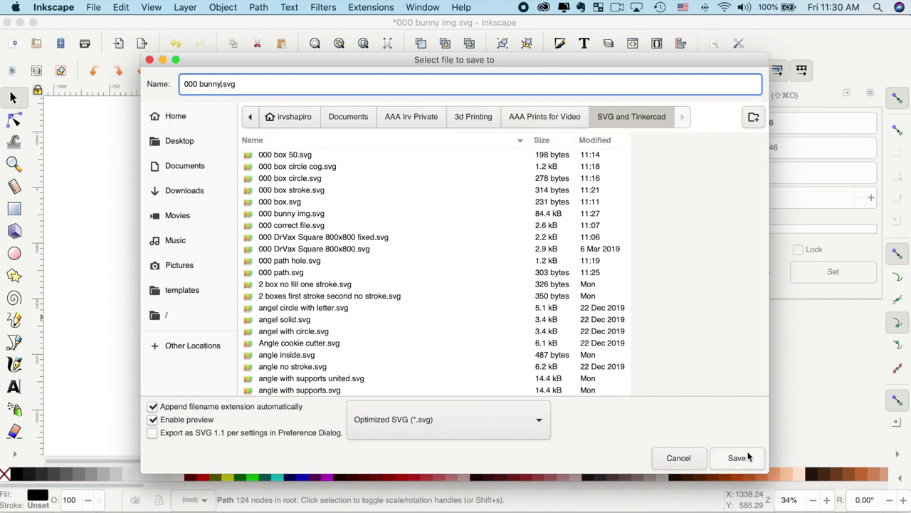
click(738, 459)
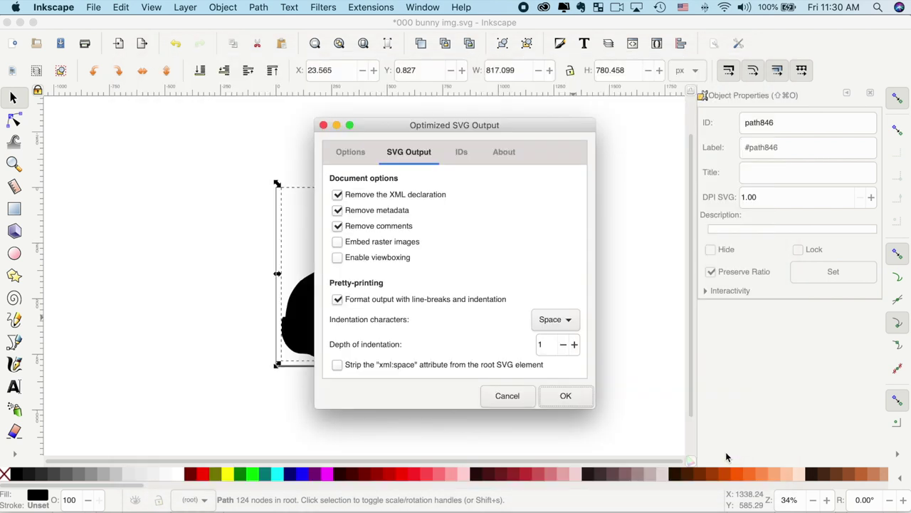
click(569, 396)
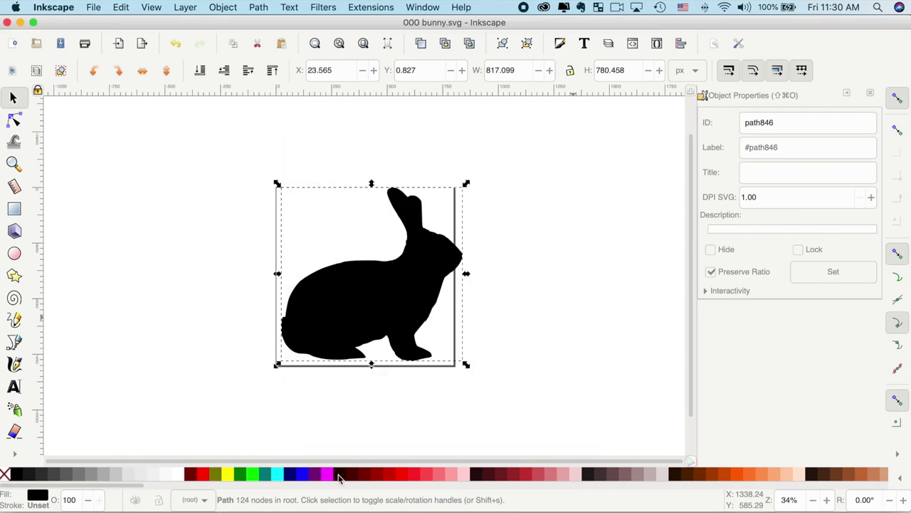
Step: Switch to Tinkercad and choose 000 bunny.svg from the SVG and Tinkercad folder for import
key(super+Tab)
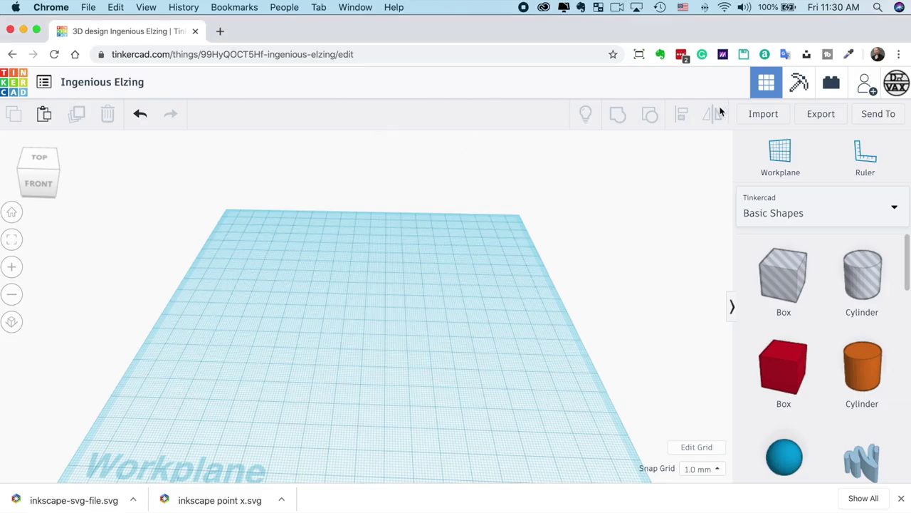
click(763, 115)
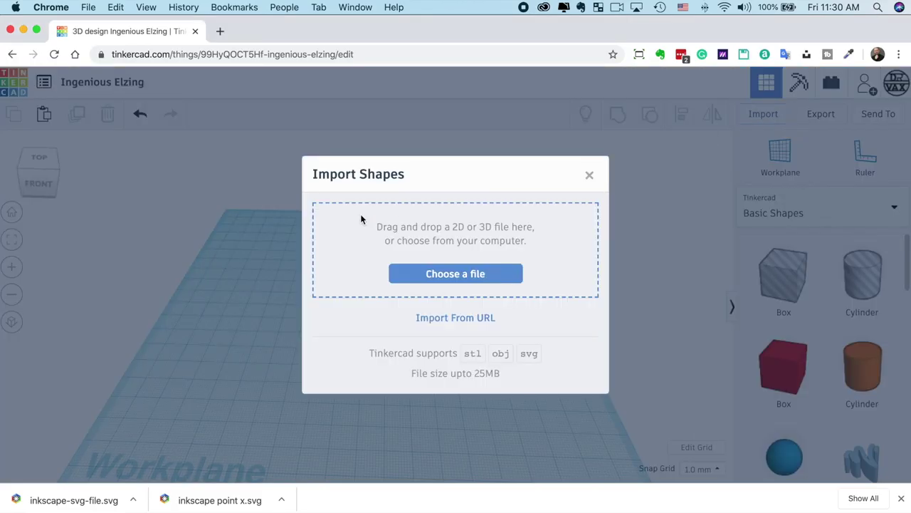
click(464, 280)
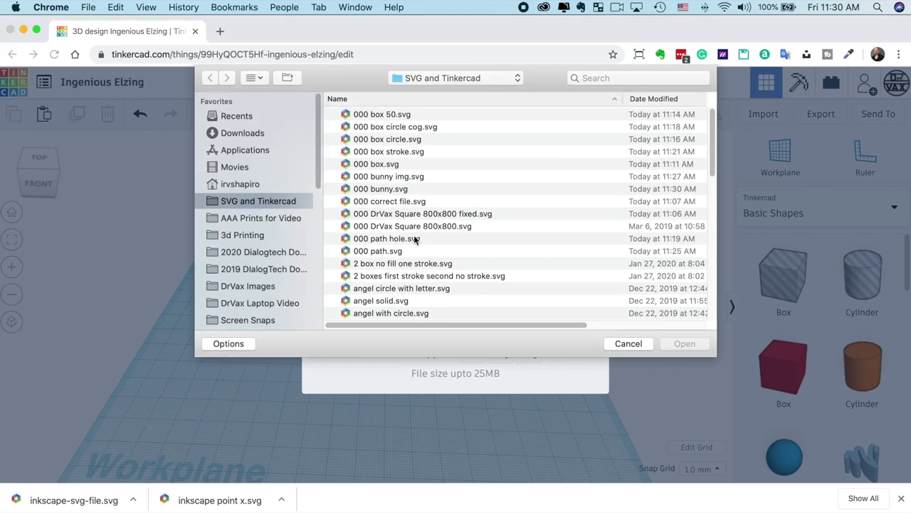
click(386, 189)
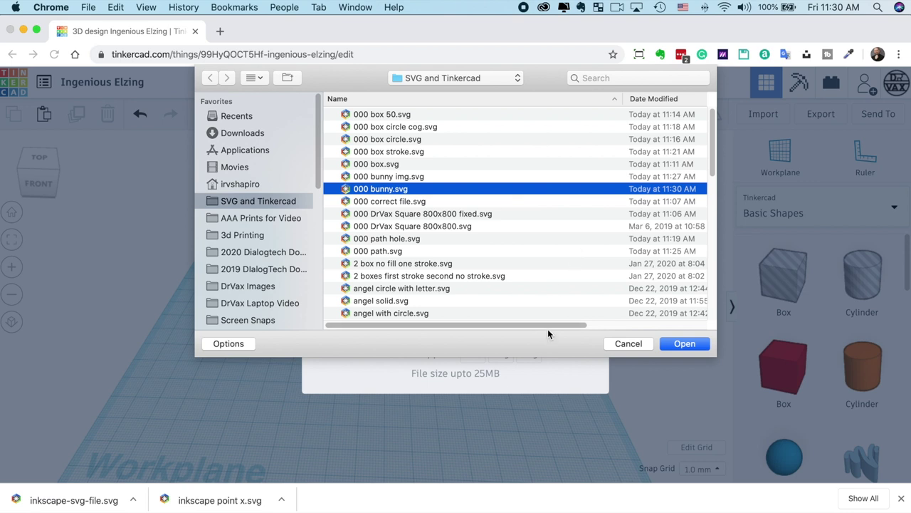
drag(549, 325, 677, 342)
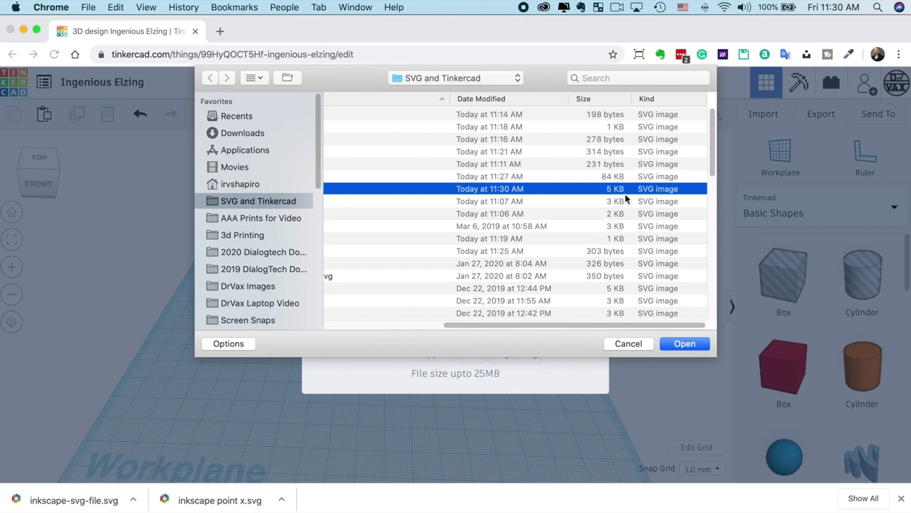
click(684, 344)
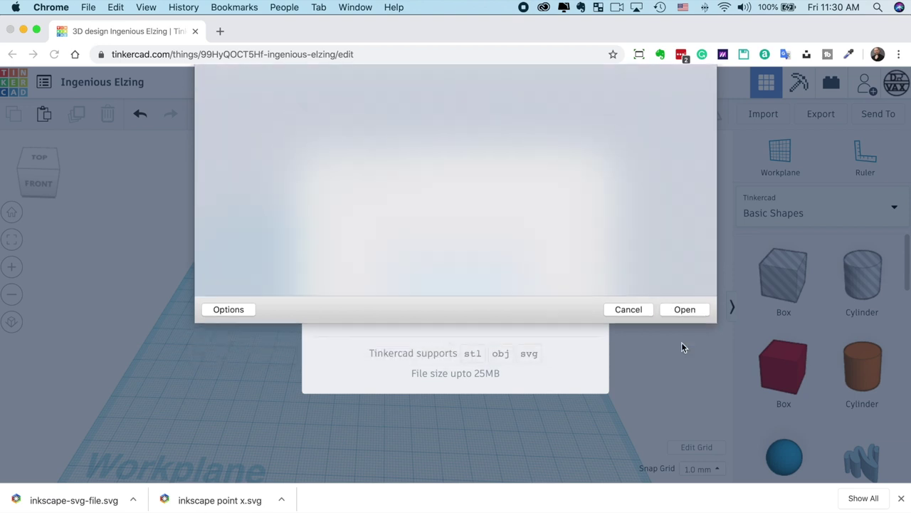
Step: Set the import length and width to 100 and import the rabbit centered on the artboard
click(423, 354)
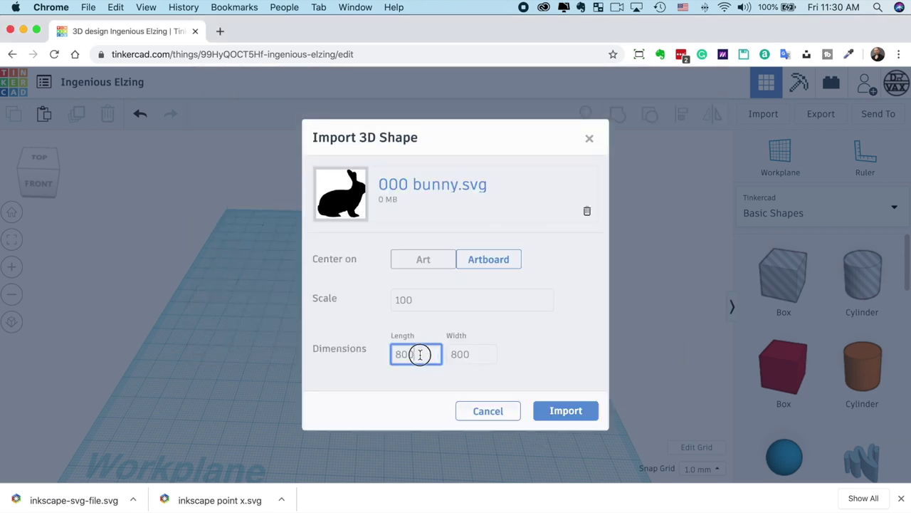
drag(423, 354, 358, 332)
text(100)
key(Tab)
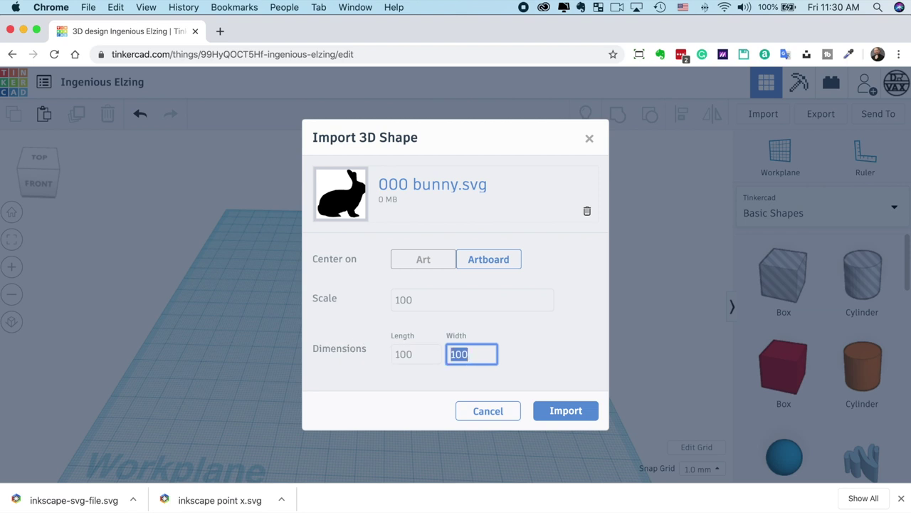
click(564, 411)
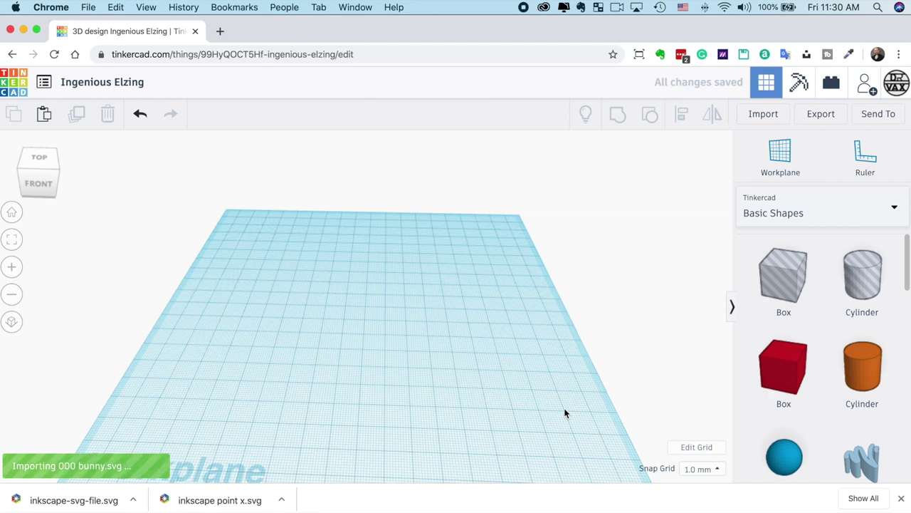
Step: Inspect the imported rabbit from a higher angle and delete it from the workplane
right_drag(519, 358, 548, 408)
click(419, 339)
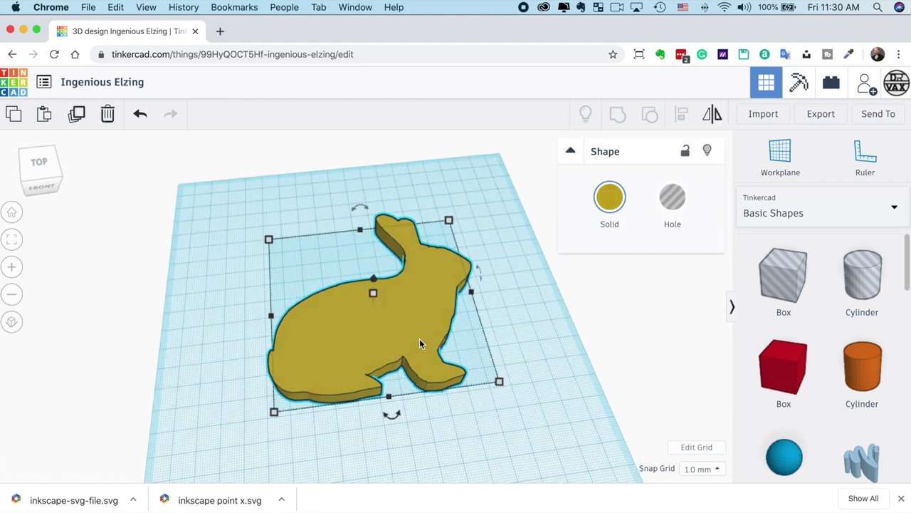
key(Delete)
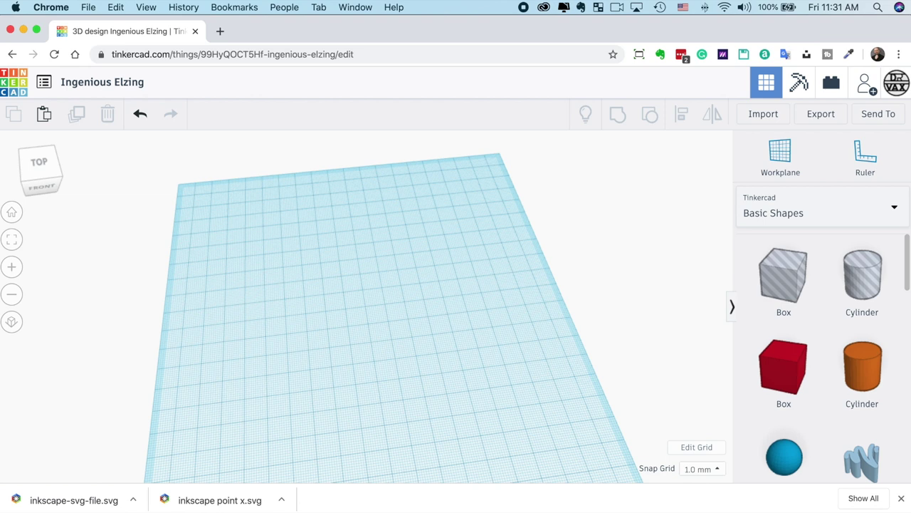
Step: Switch to Boxy SVG and delete the green rectangle from the untitled drawing
key(super+Tab)
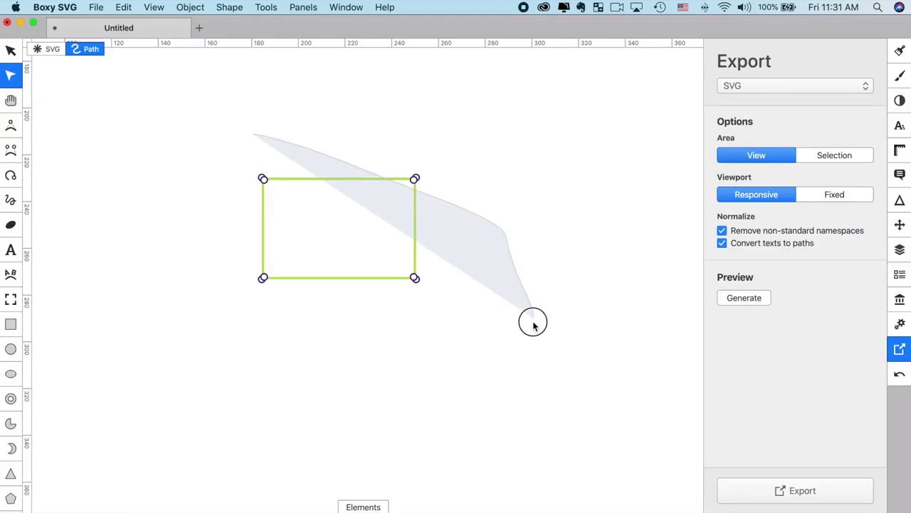
click(10, 51)
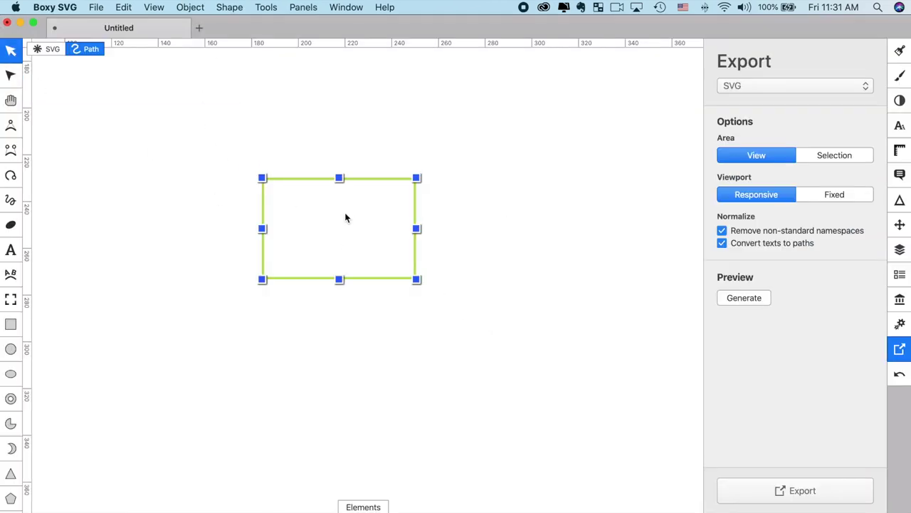
drag(238, 149, 551, 315)
key(Delete)
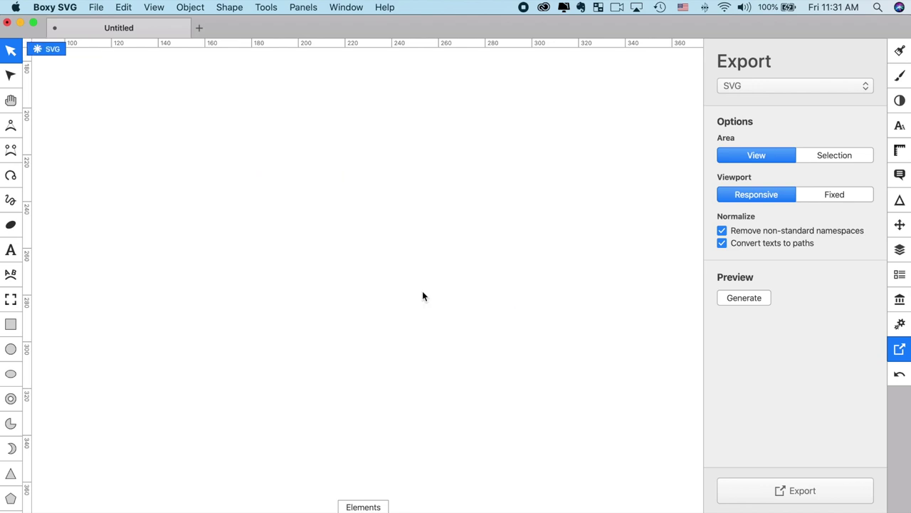
Step: Open 000 bunny.svg from the SVG and Tinkercad folder
click(90, 9)
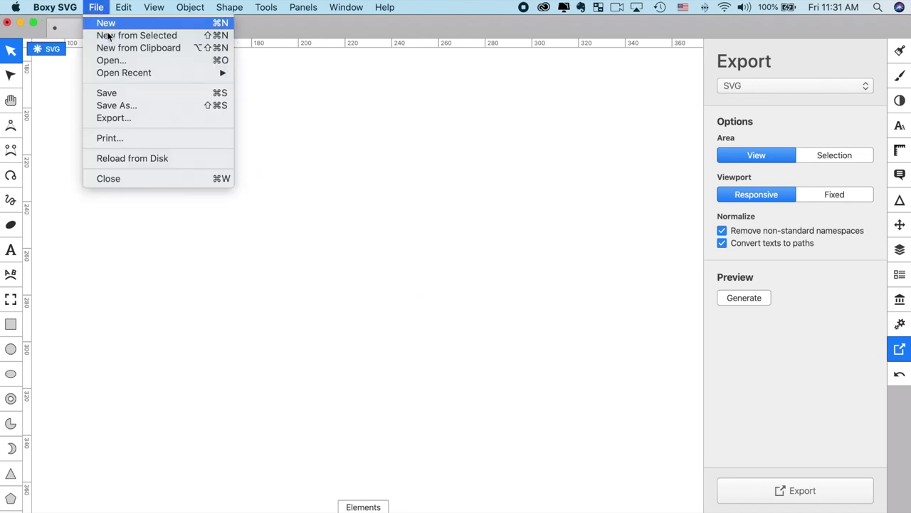
click(135, 61)
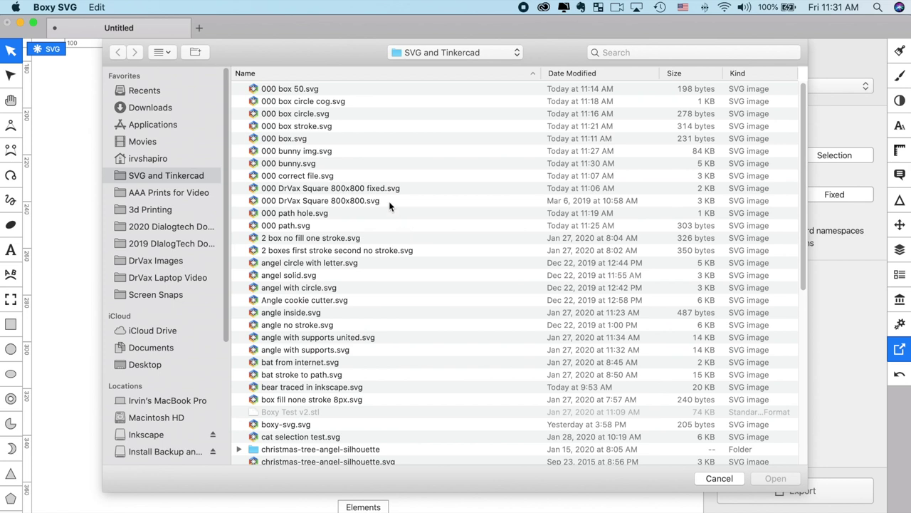
click(304, 165)
click(791, 481)
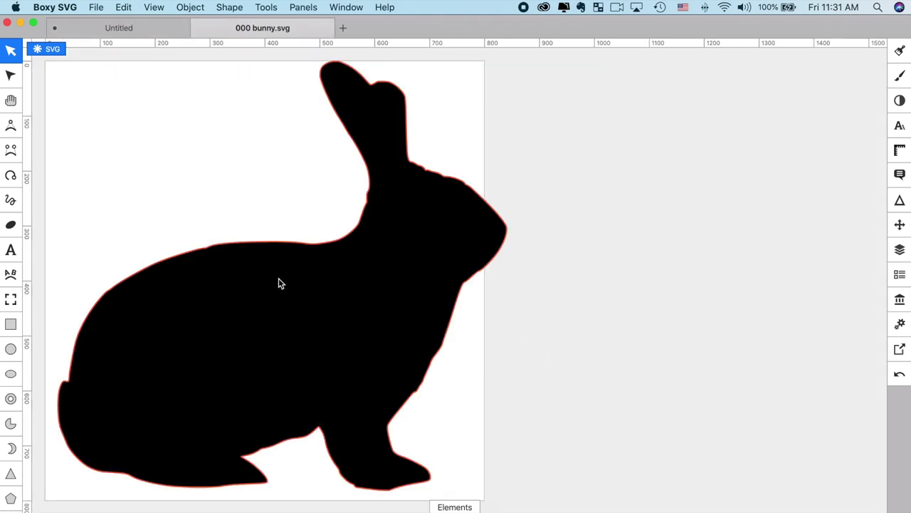
ctrl+scroll(209, 234, down, 3)
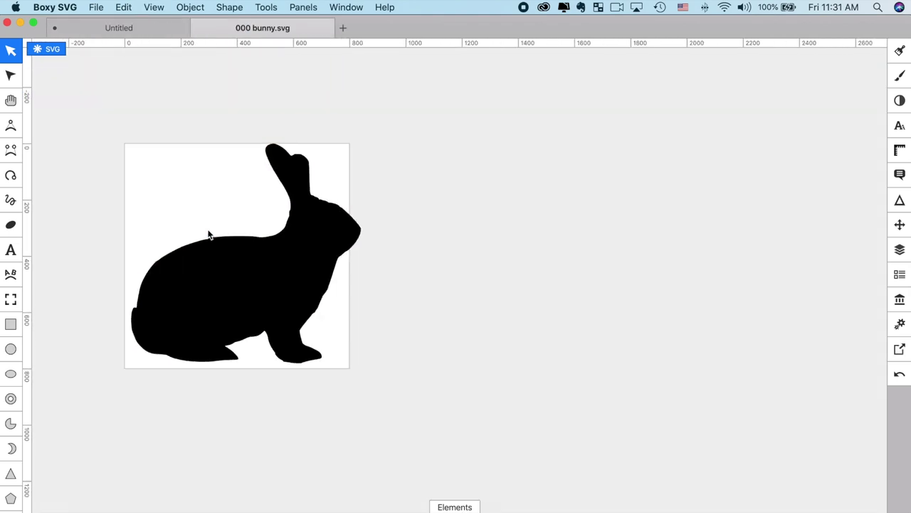
Step: Shrink the rabbit path and reposition it so it lies fully inside the artboard
click(225, 264)
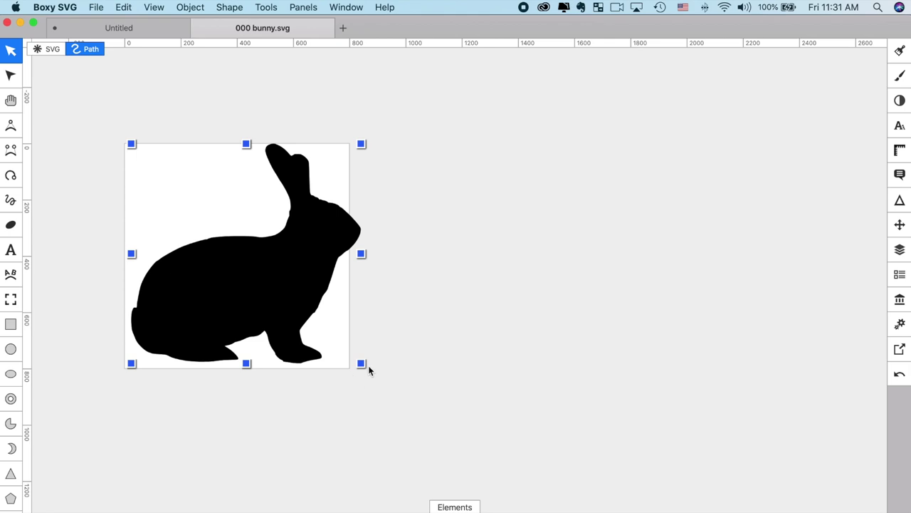
drag(361, 364, 305, 280)
drag(239, 253, 247, 277)
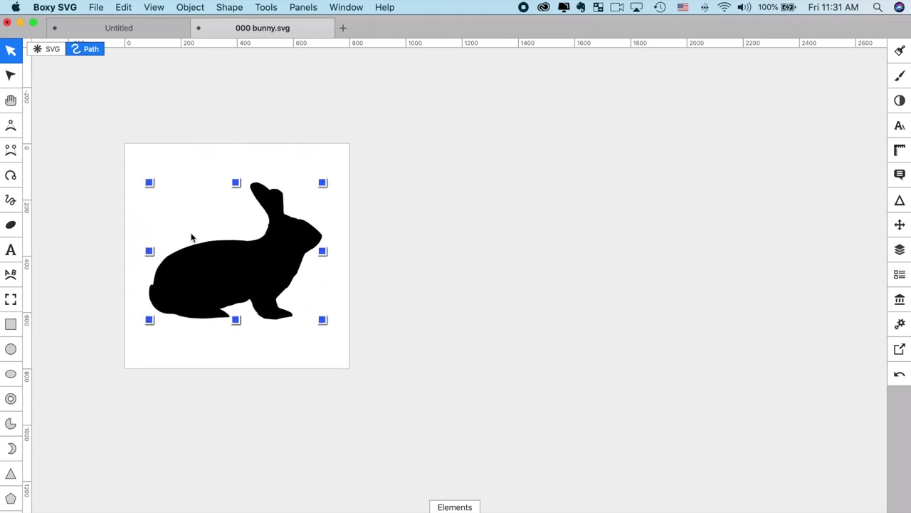
click(10, 100)
drag(250, 259, 443, 273)
ctrl+scroll(443, 270, up, 5)
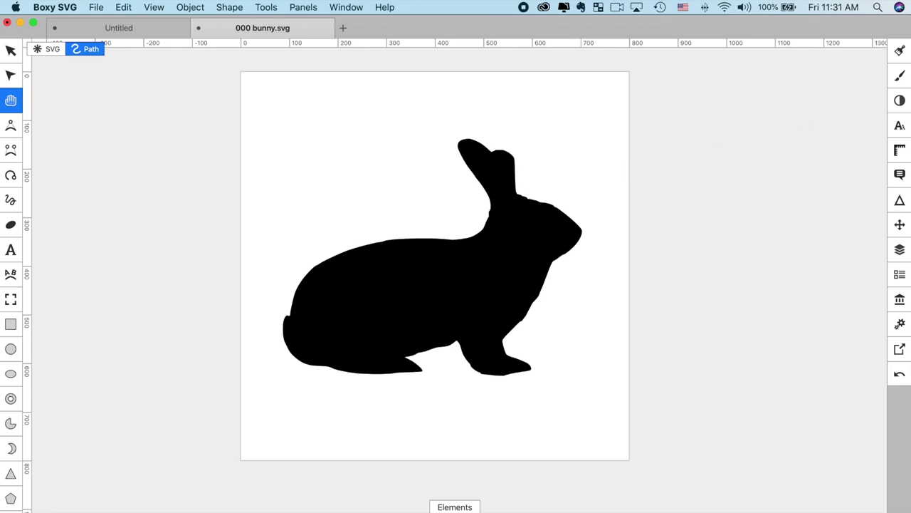
Step: Give the rabbit path a solid #b2e50d stroke with width 2 and non-scaling stroke enabled
click(900, 76)
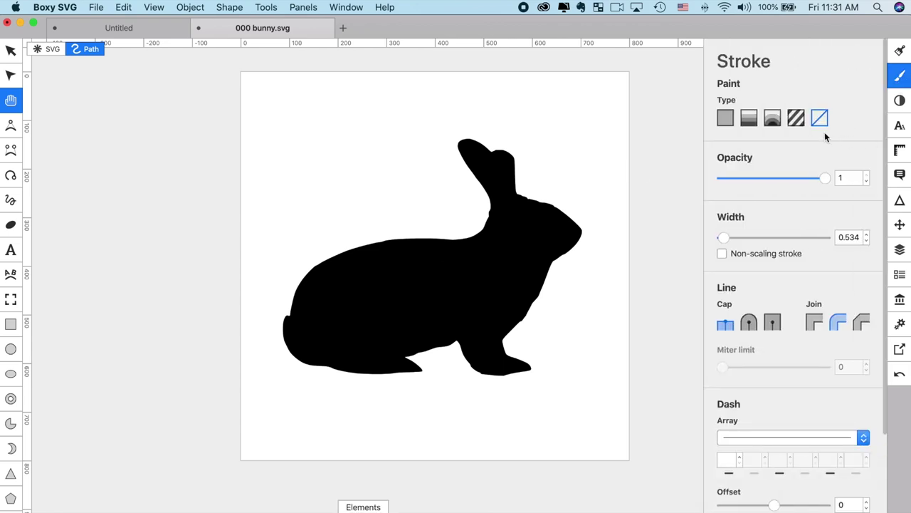
click(725, 120)
click(862, 239)
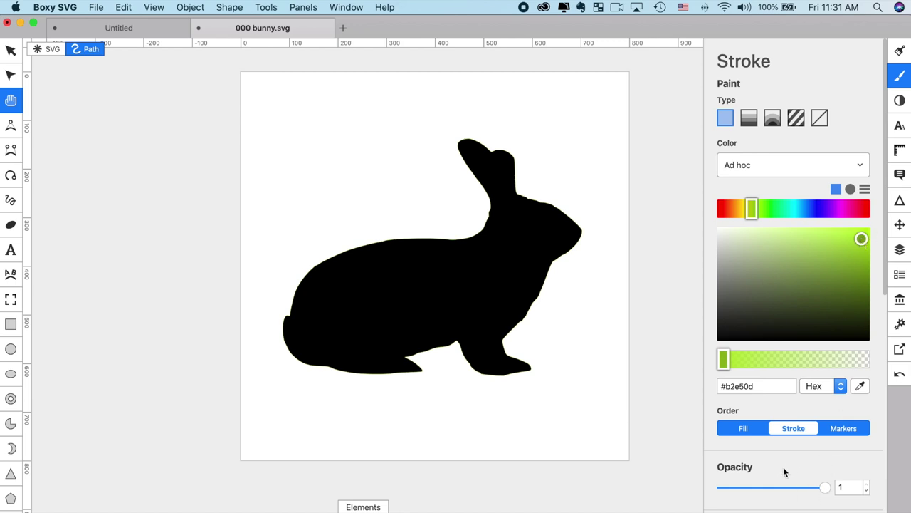
scroll(780, 463, down, 5)
scroll(780, 463, up, 1)
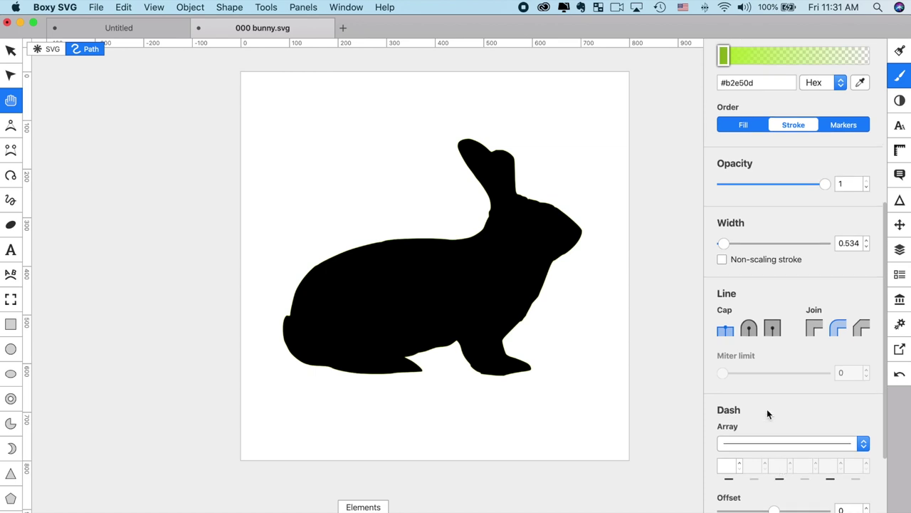
mouse_move(725, 247)
mouse_down()
mouse_move(763, 242)
mouse_move(732, 247)
mouse_up()
click(722, 260)
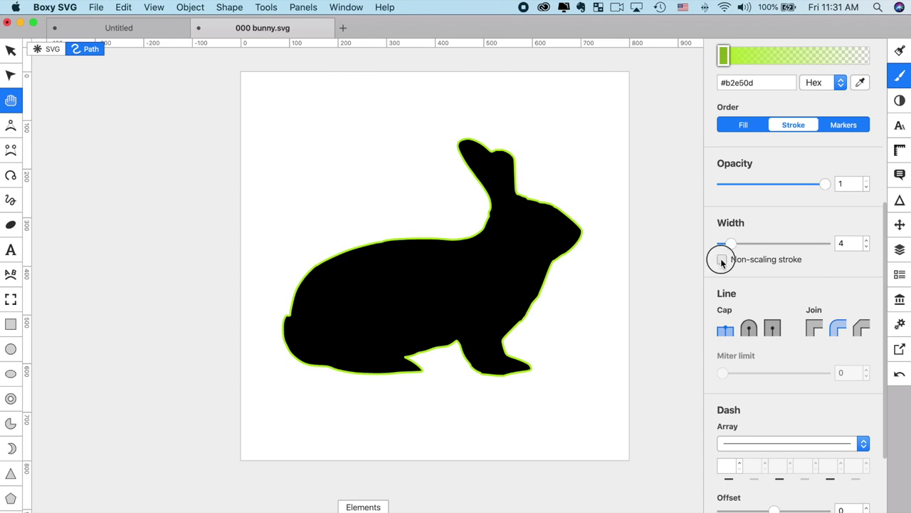
drag(733, 244, 726, 244)
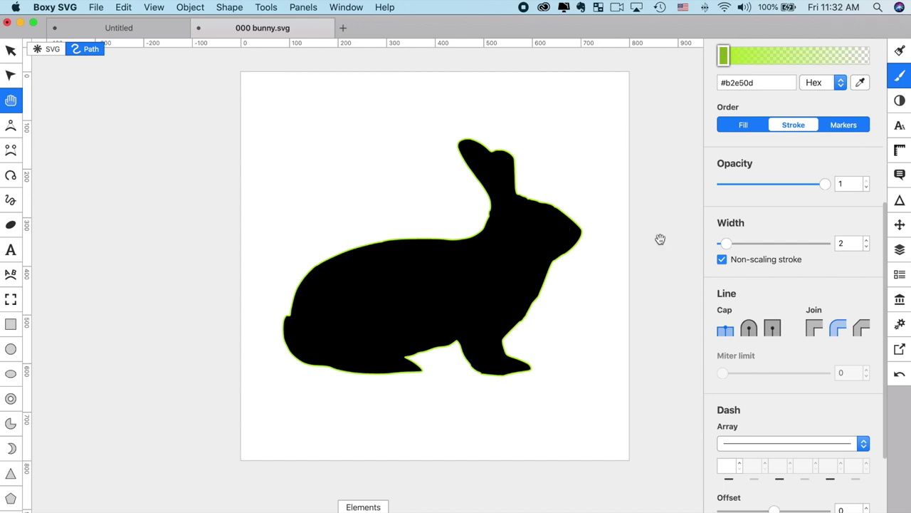
Step: Convert the rabbit's green stroke to a path
click(901, 202)
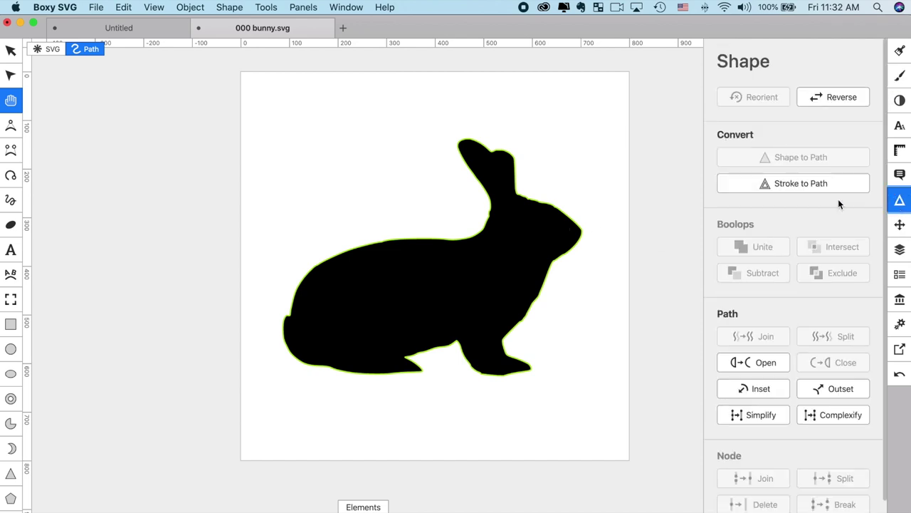
click(826, 185)
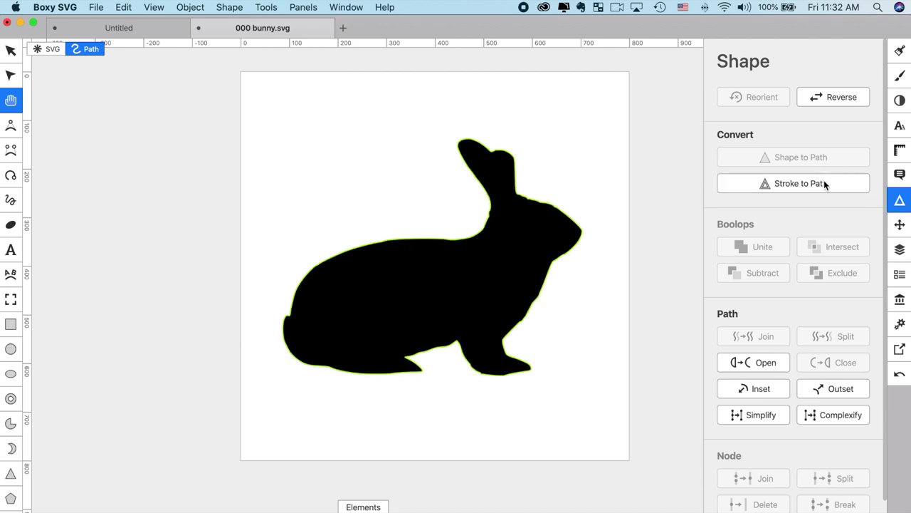
Step: Delete the solid black rabbit path from the object list, keeping only the green outline path
click(902, 250)
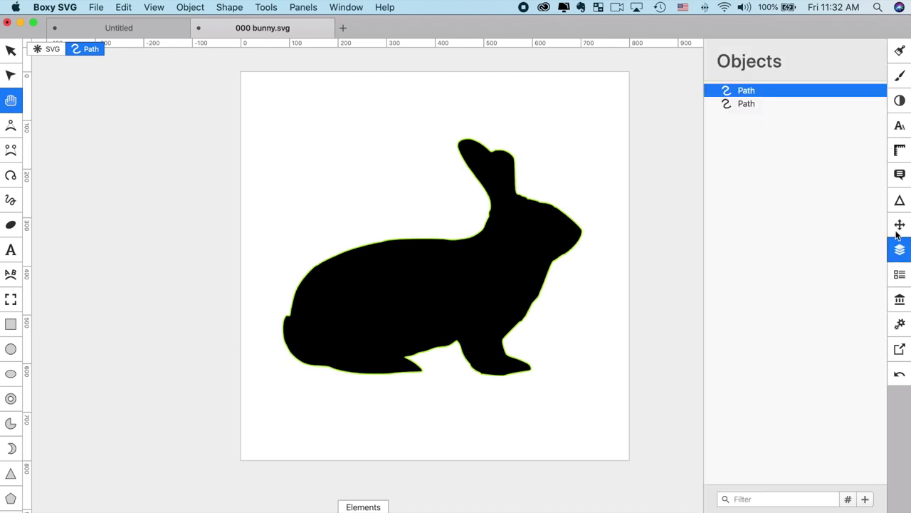
click(879, 92)
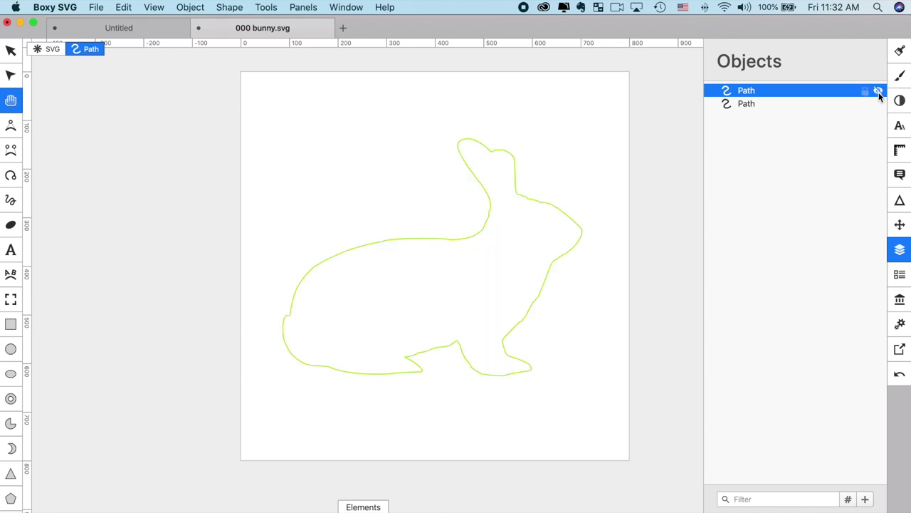
click(878, 92)
click(849, 91)
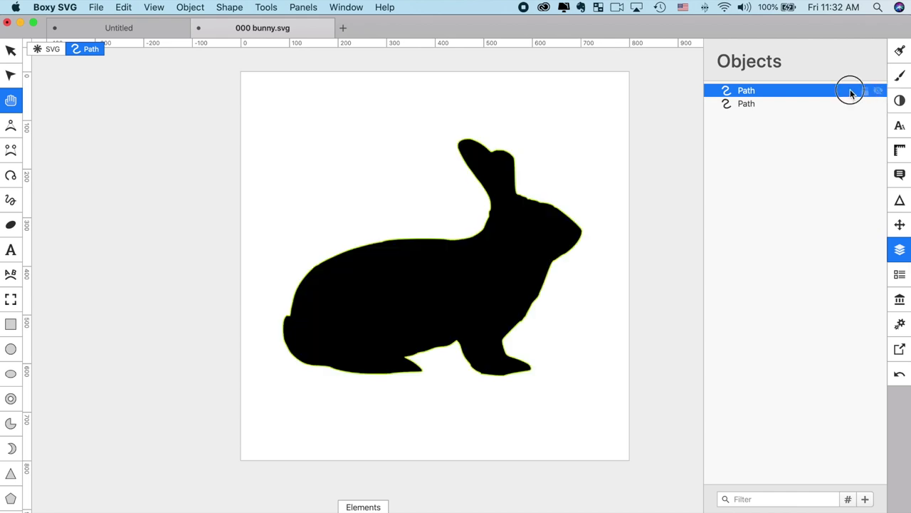
key(Delete)
click(853, 89)
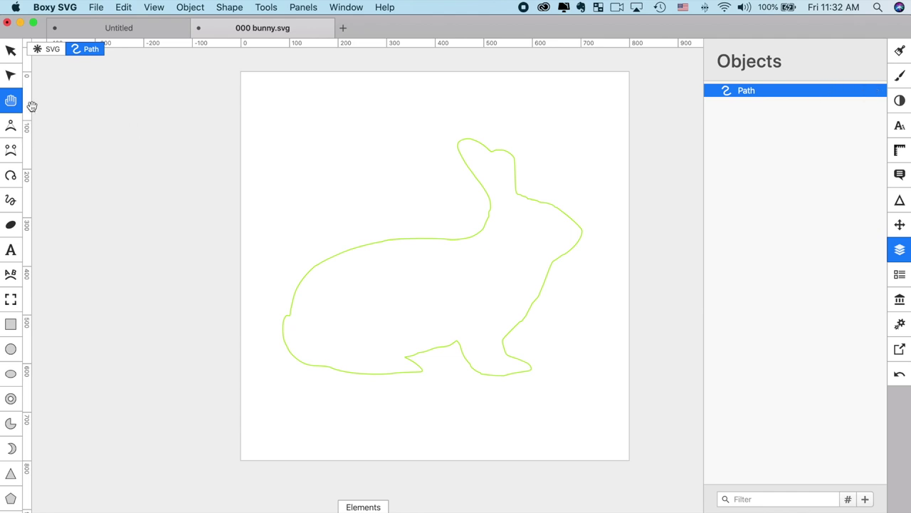
Step: Export the rabbit outline as an SVG named 000 bunny outline.svg in the SVG and Tinkercad folder
click(95, 8)
mouse_move(153, 74)
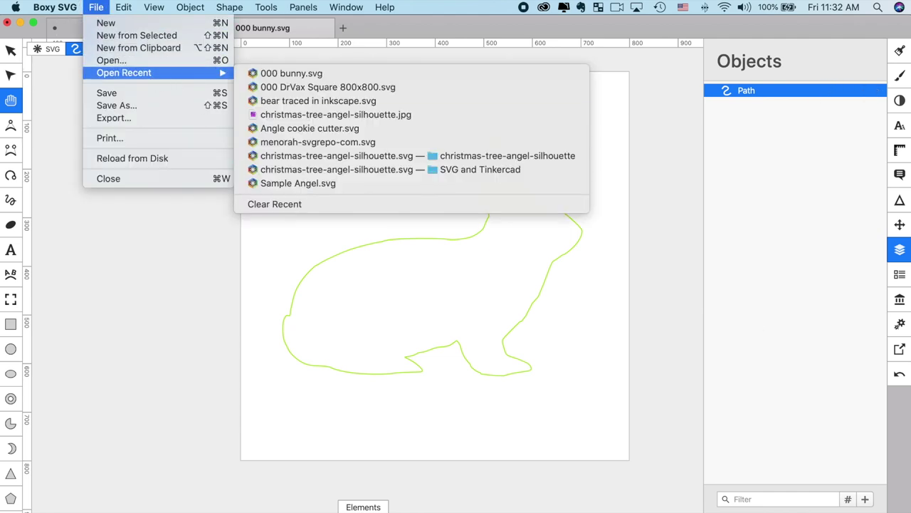
click(897, 349)
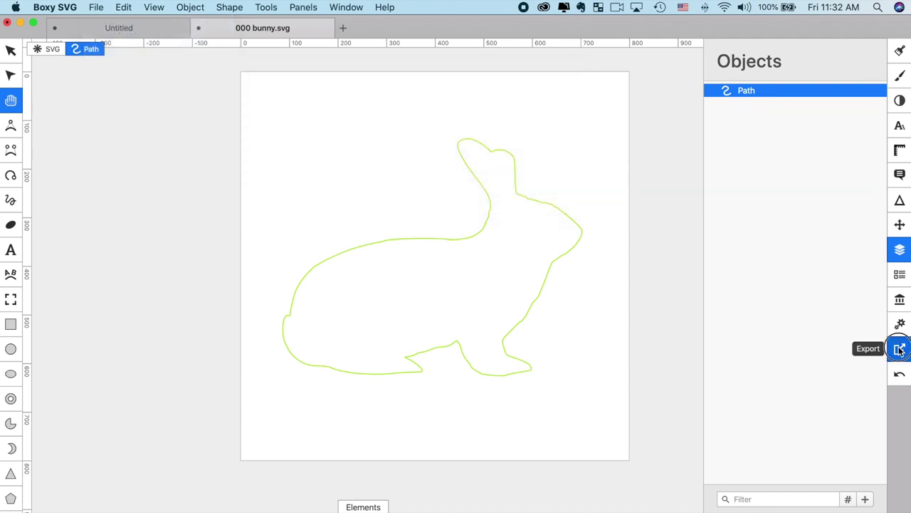
click(900, 349)
click(785, 497)
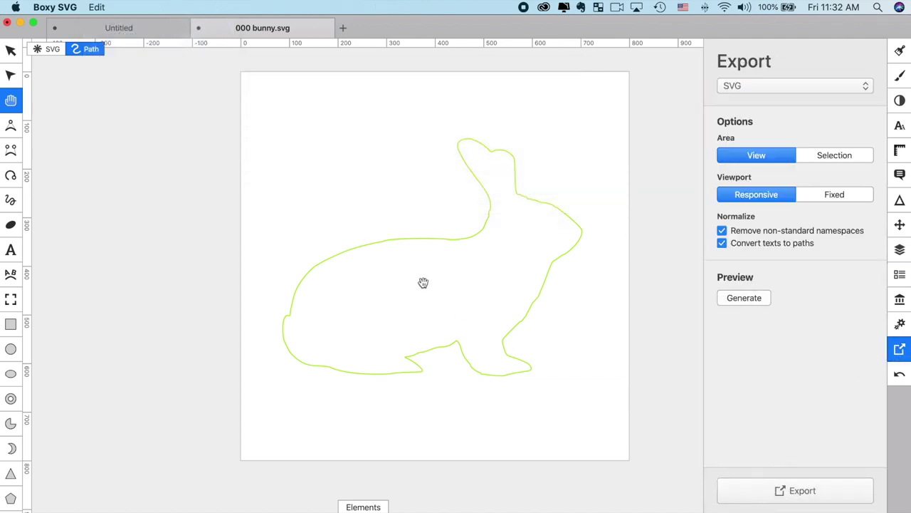
text(bunny outlin)
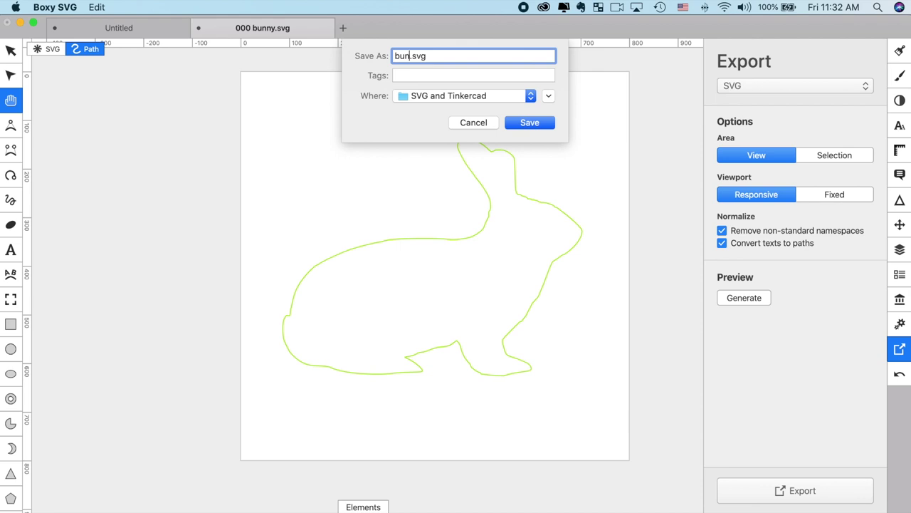
text(e)
click(527, 122)
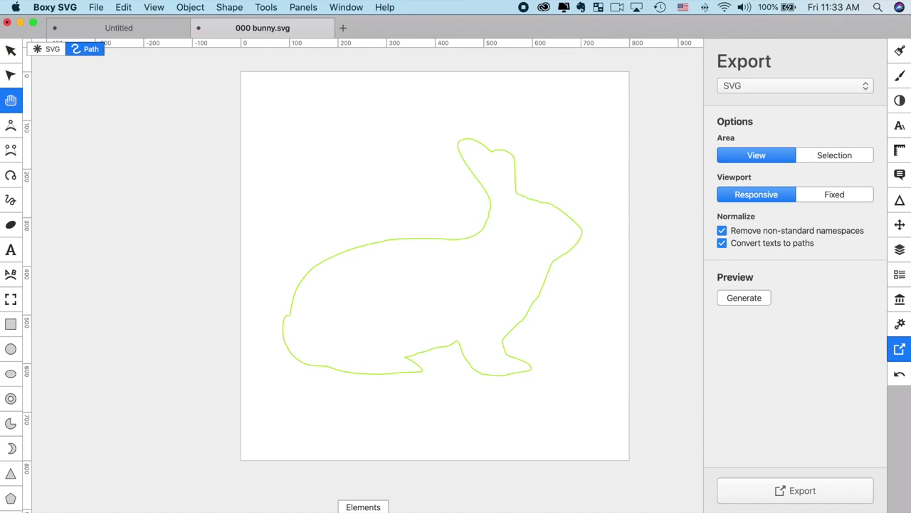
Step: Switch to Tinkercad in Chrome and choose 000 bunny outline.svg as the file to import
key(super+Tab)
click(759, 115)
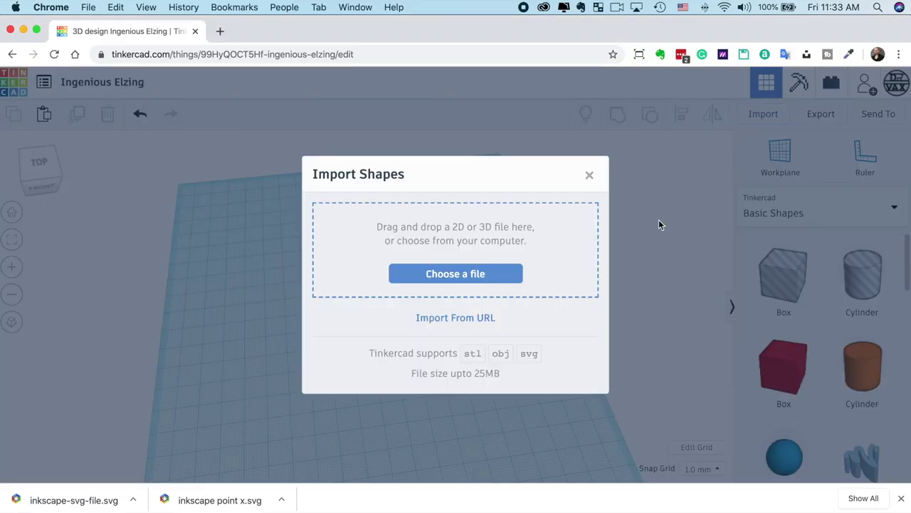
click(490, 280)
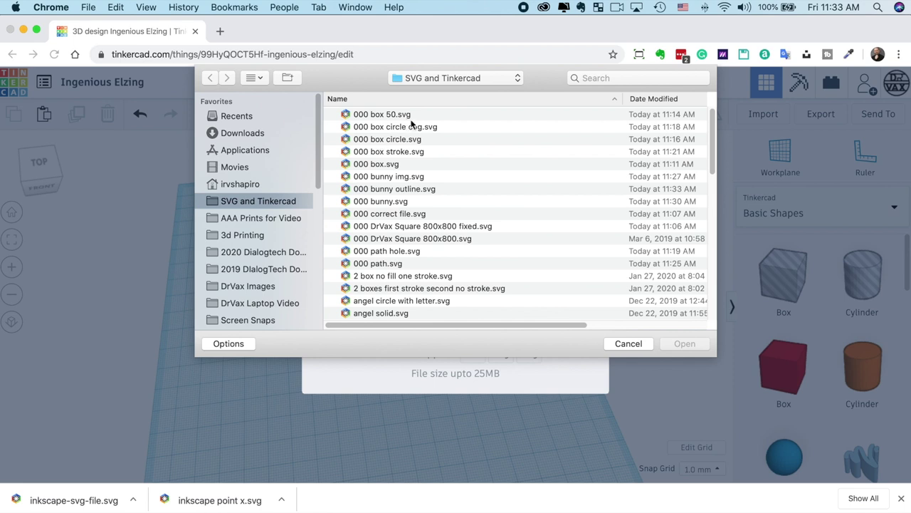
click(419, 189)
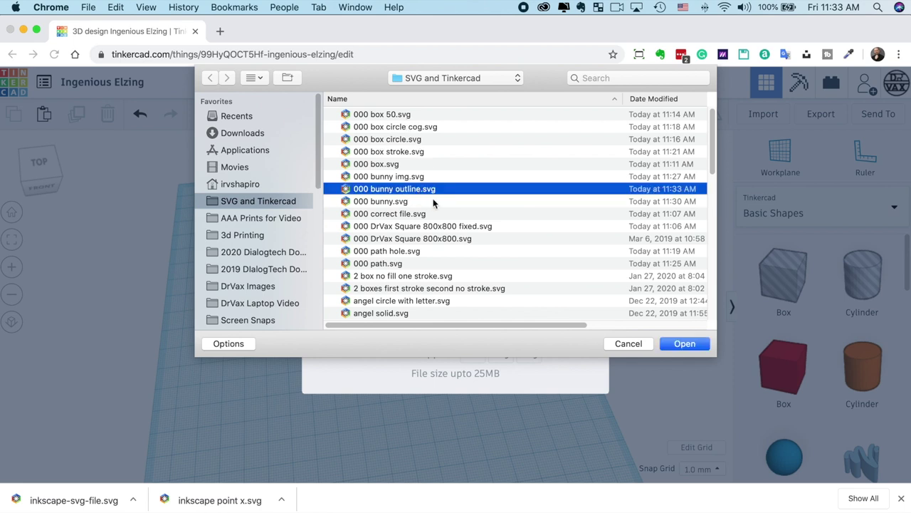
click(684, 343)
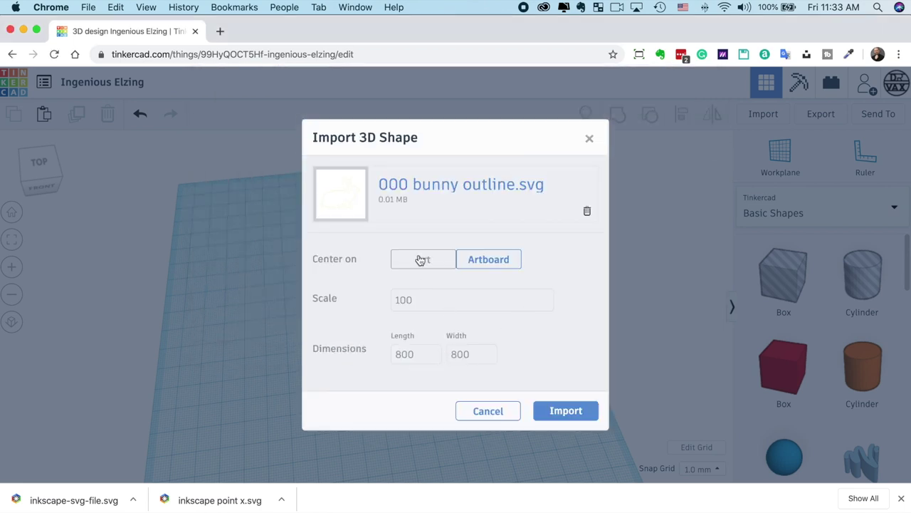
Step: Import the bunny outline onto the workplane centered on Art with its length set to 100
click(421, 259)
click(427, 353)
text(100)
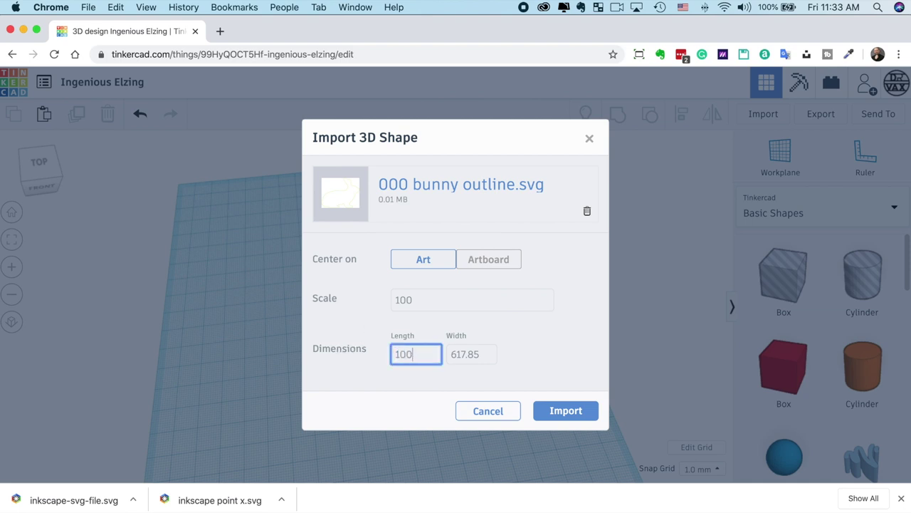
key(Tab)
click(568, 413)
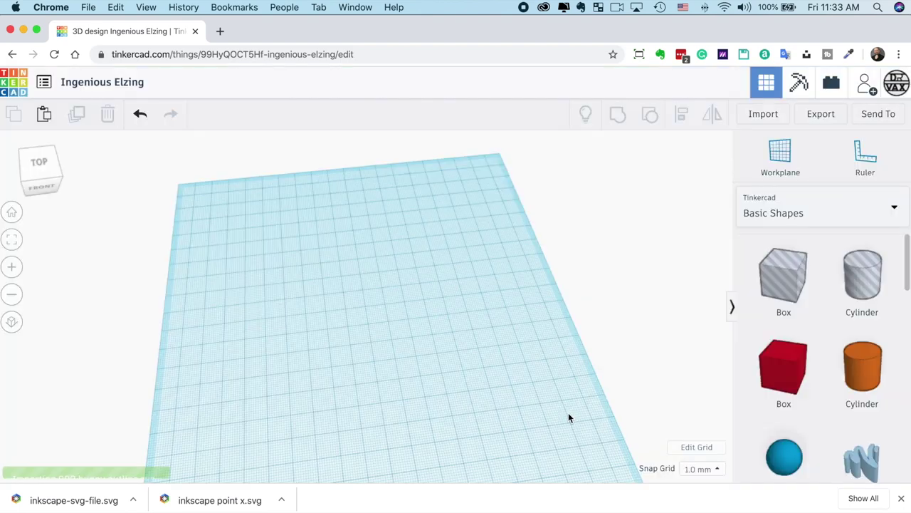
click(548, 376)
right_drag(548, 375, 531, 407)
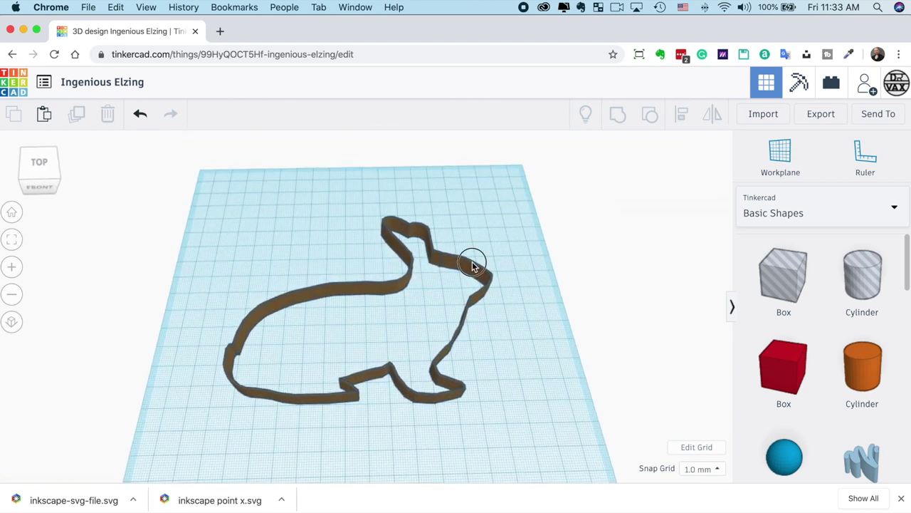